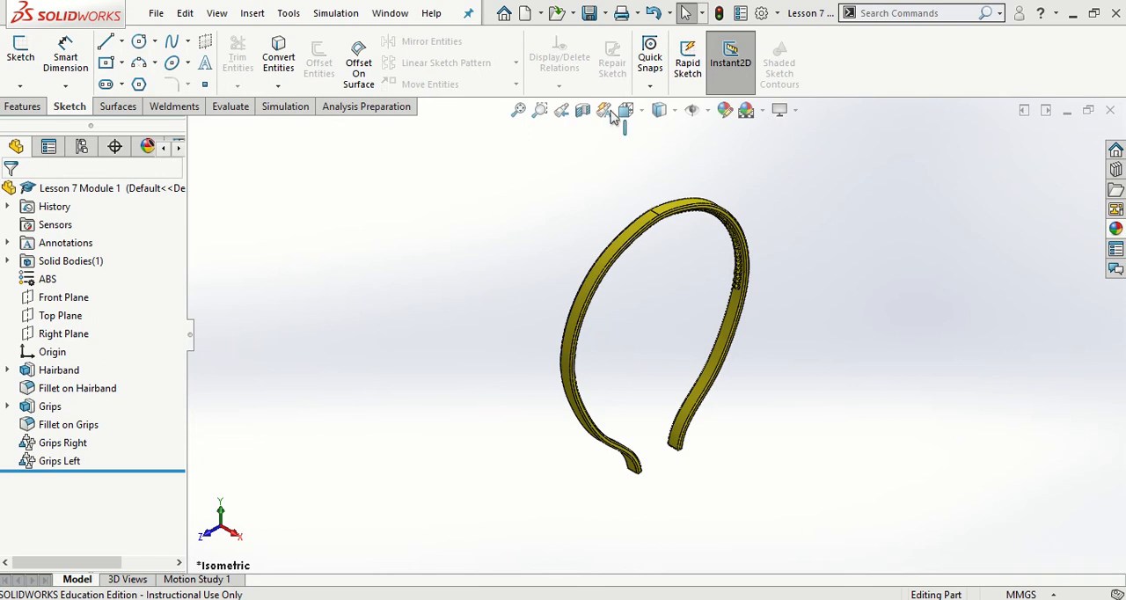
- Create a new part document and save it in the Module 1 folder as "Hairband" followed by the author's name
{"action": "left_click", "coordinate": [524, 14]}
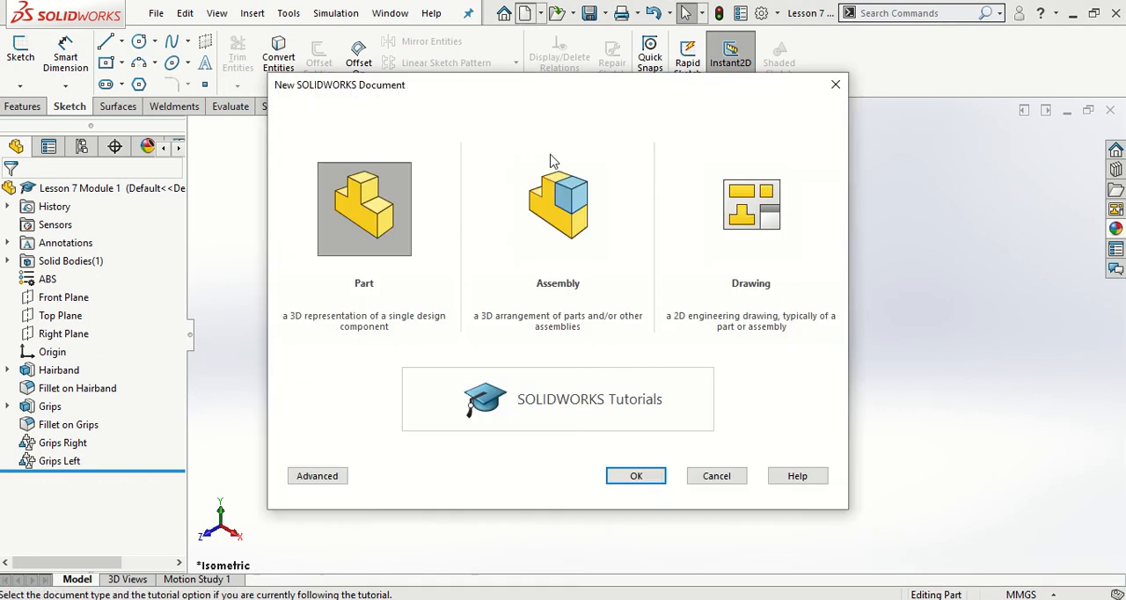
{"action": "left_click", "coordinate": [635, 475]}
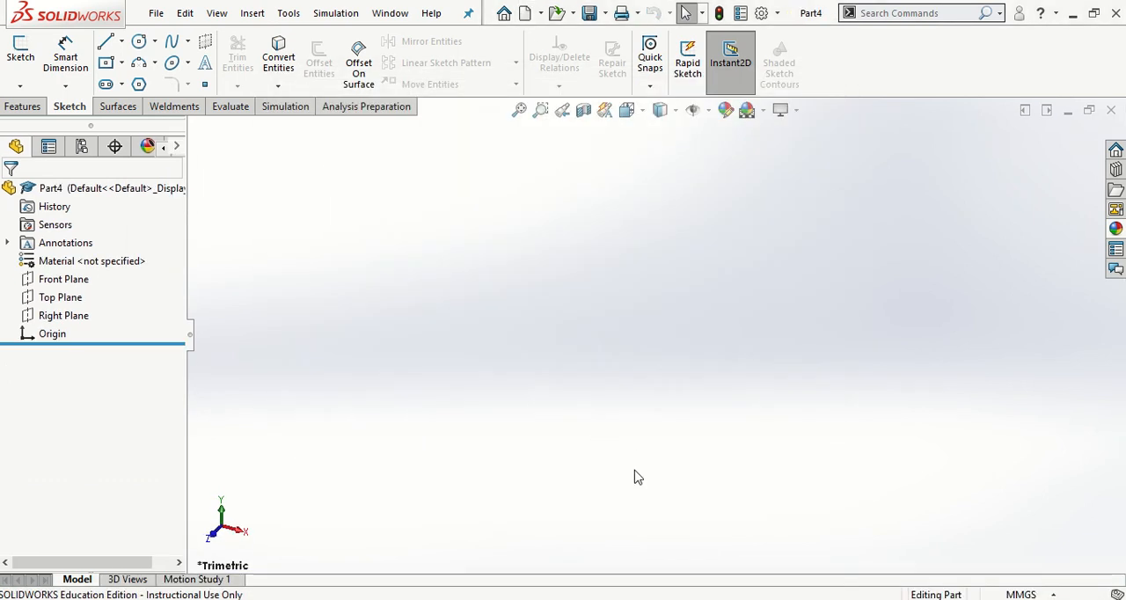
{"action": "left_click", "coordinate": [589, 12]}
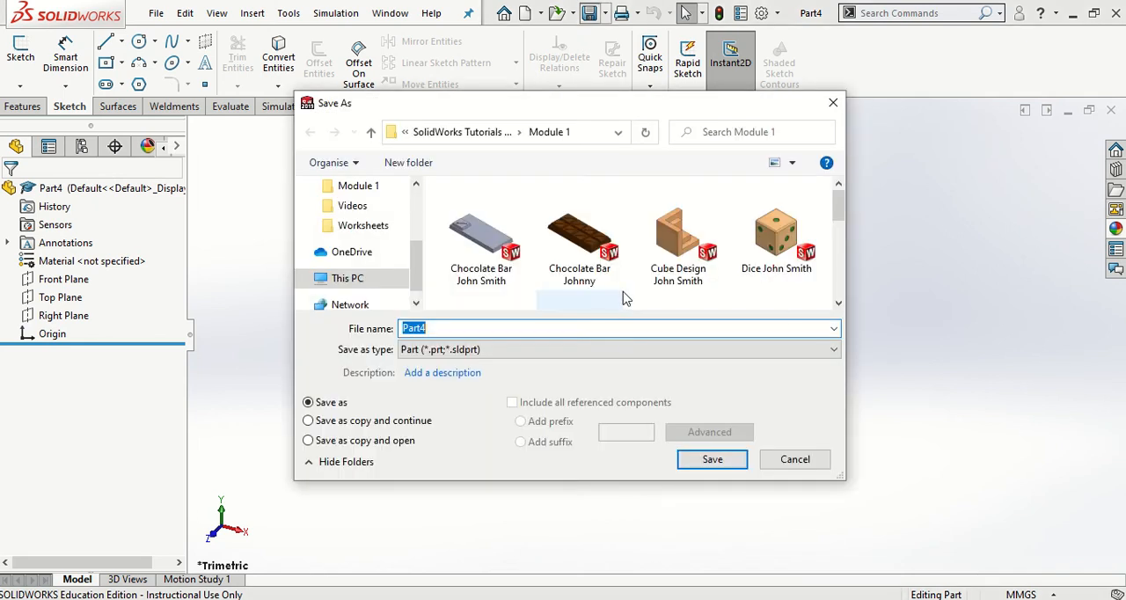
{"action": "type", "text": "Hairb"}
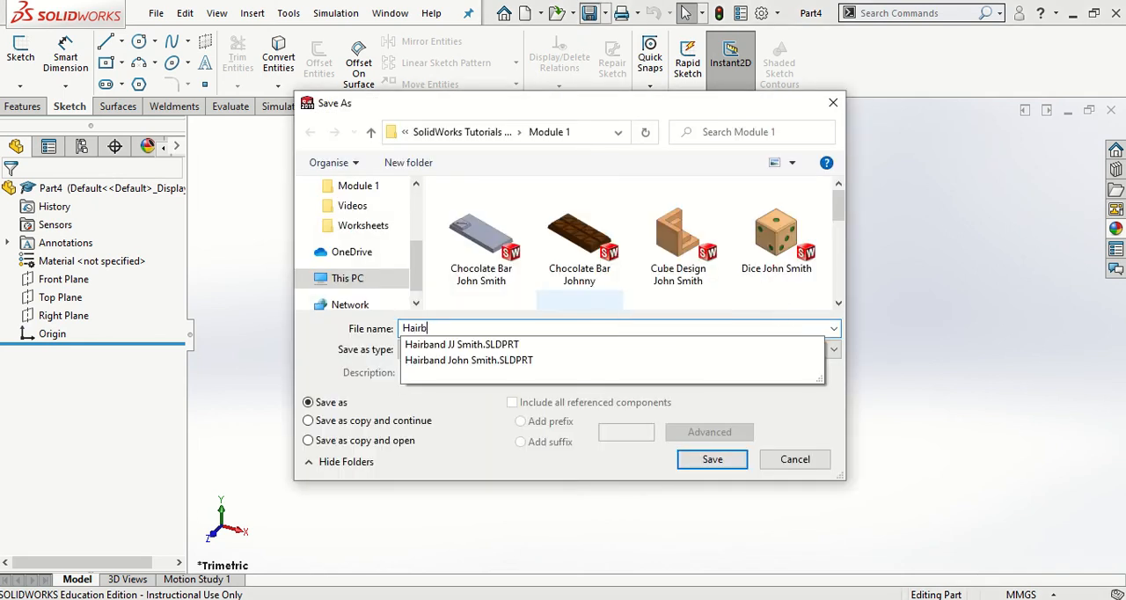
{"action": "type", "text": "and Mr Walsh"}
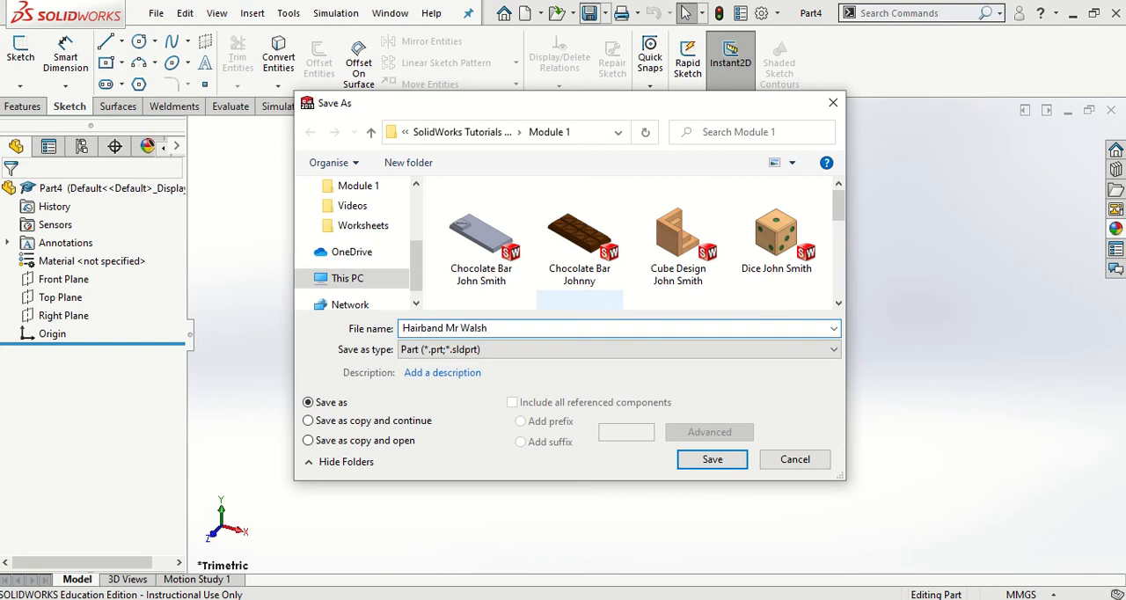
{"action": "left_click", "coordinate": [710, 459]}
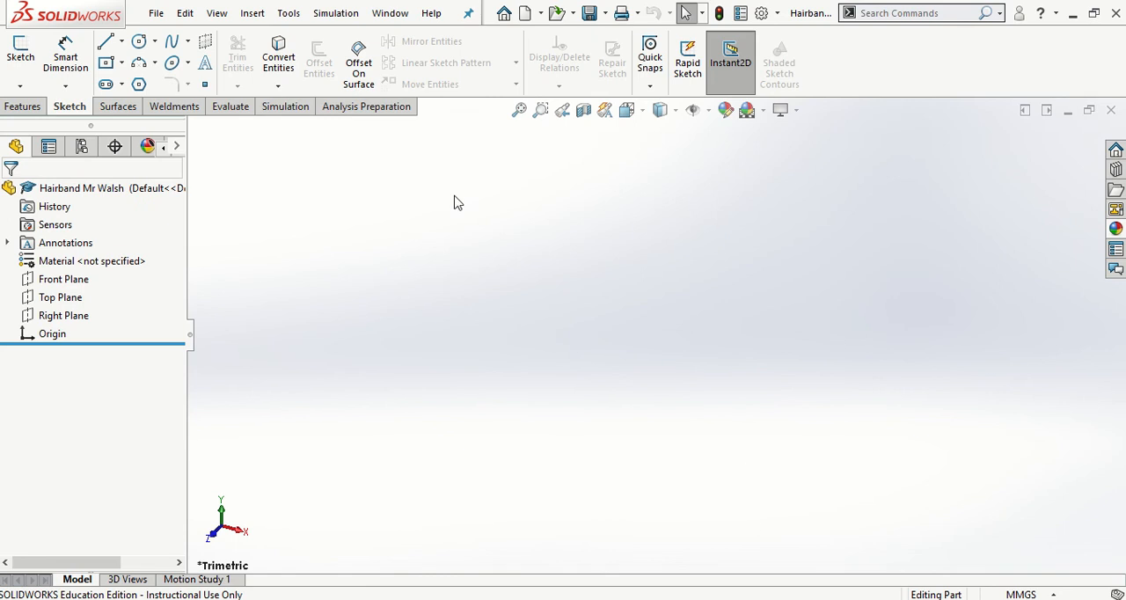
- Start a sketch on the Right Plane and insert the image "Sketch picture hairband" as a sketch picture
{"action": "left_click", "coordinate": [19, 53]}
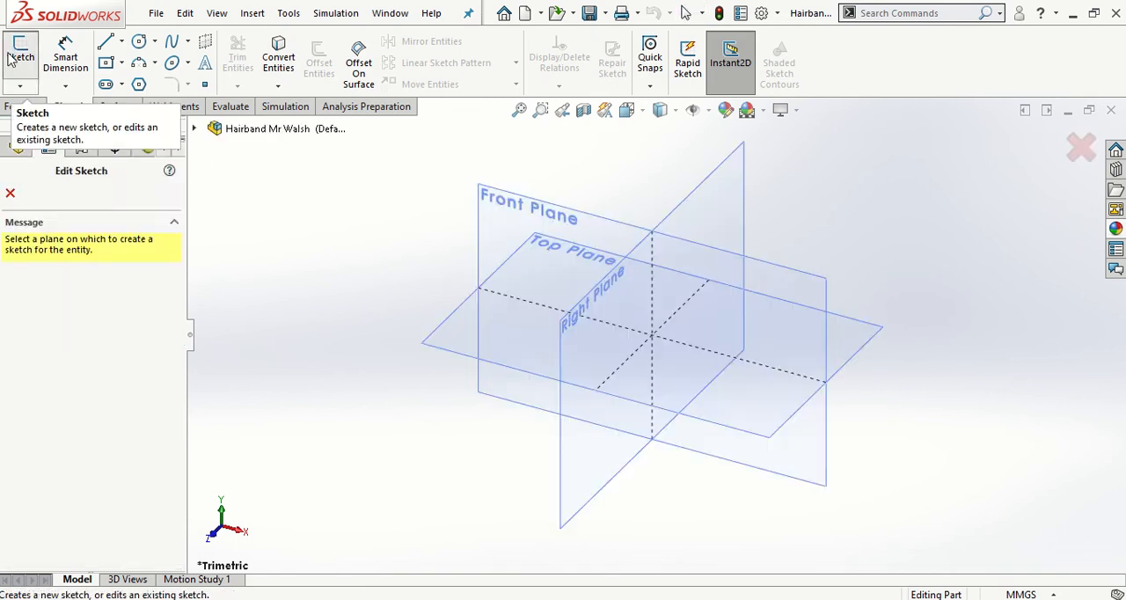
{"action": "left_click", "coordinate": [576, 519]}
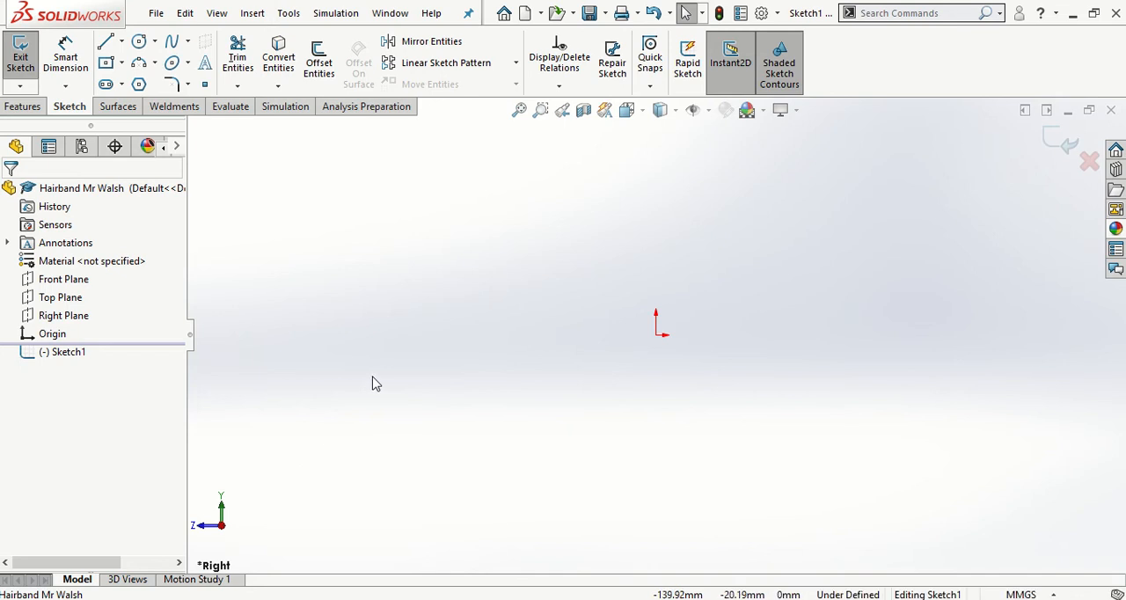
{"action": "left_click", "coordinate": [290, 16]}
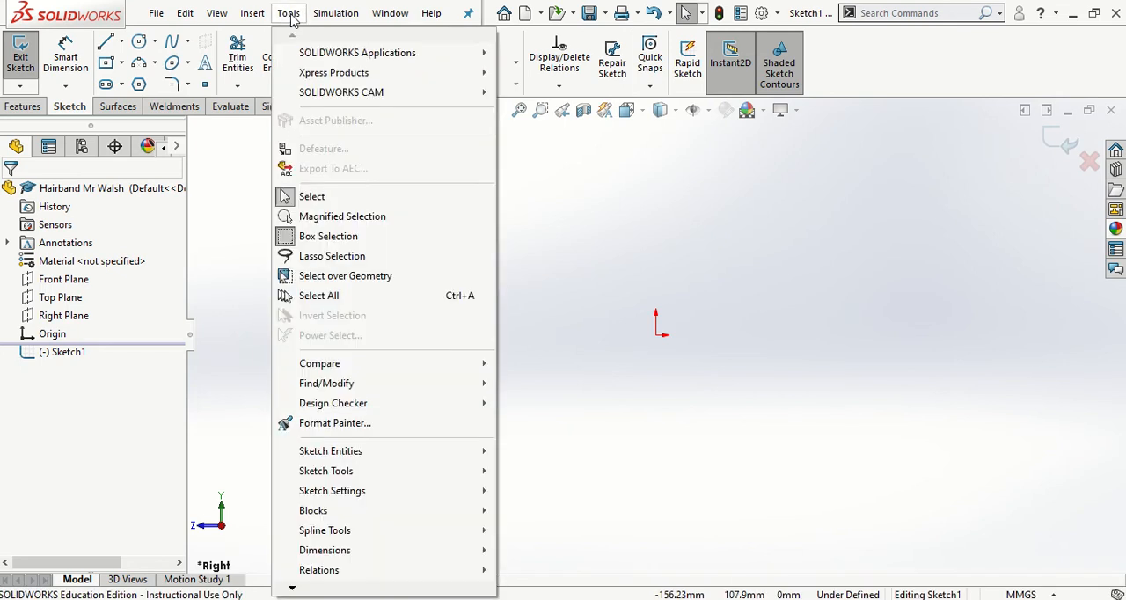
{"action": "mouse_move", "coordinate": [419, 480]}
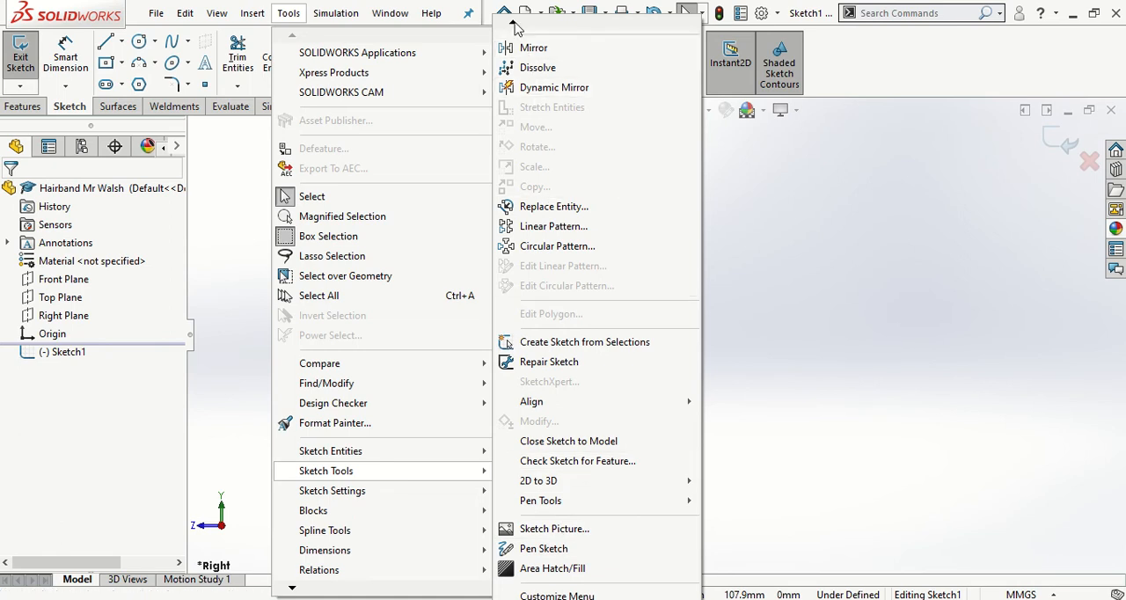
{"action": "mouse_move", "coordinate": [516, 28]}
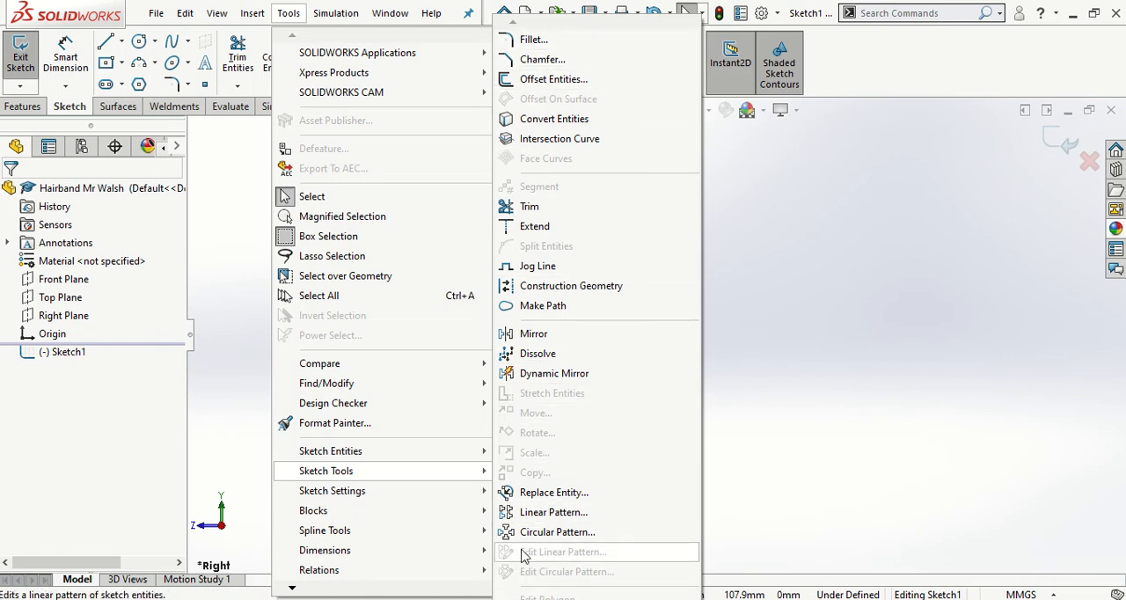
{"action": "mouse_move", "coordinate": [550, 598]}
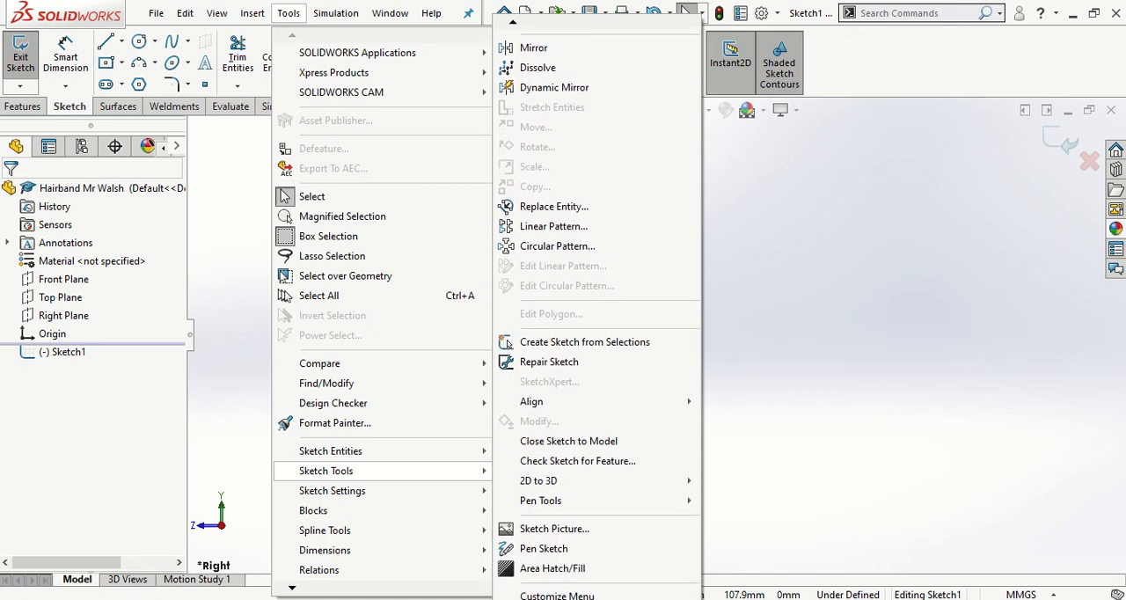
{"action": "left_click", "coordinate": [601, 532]}
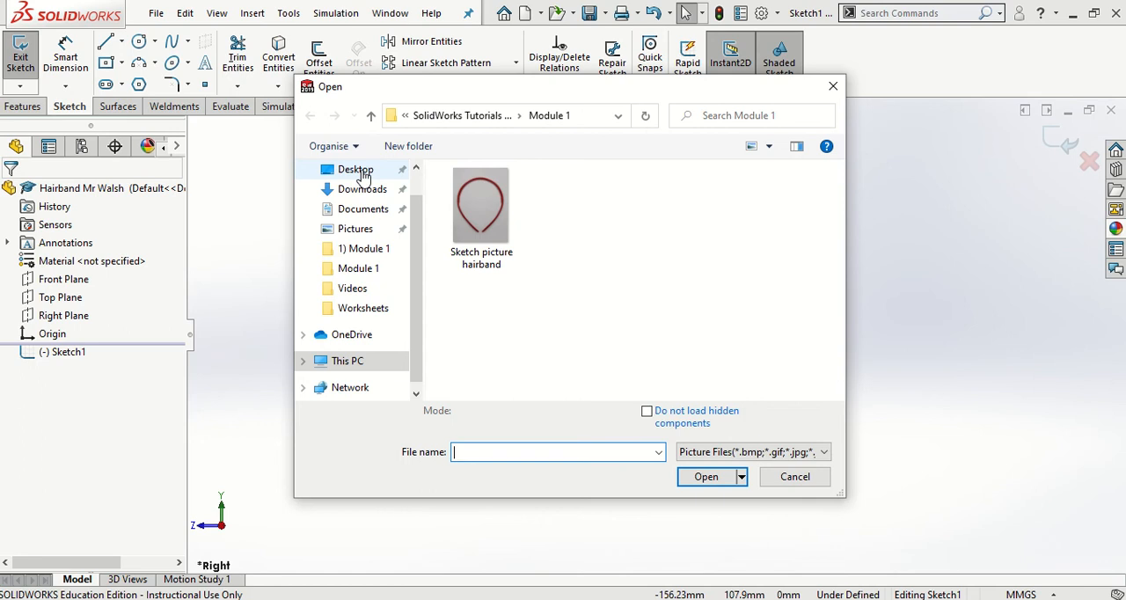
{"action": "left_click", "coordinate": [479, 207]}
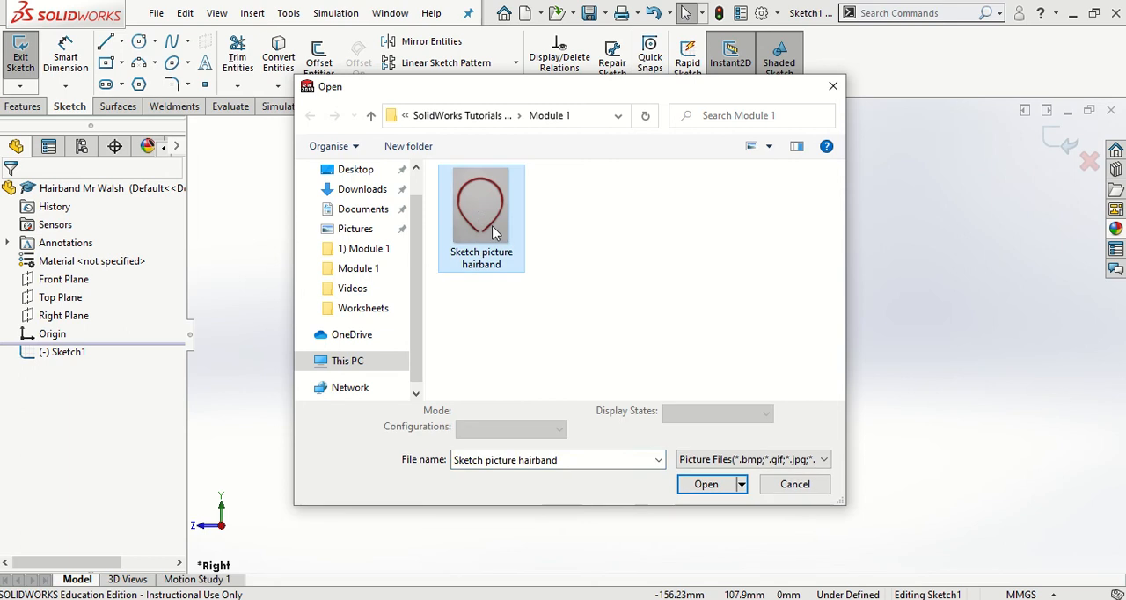
{"action": "left_click", "coordinate": [706, 485]}
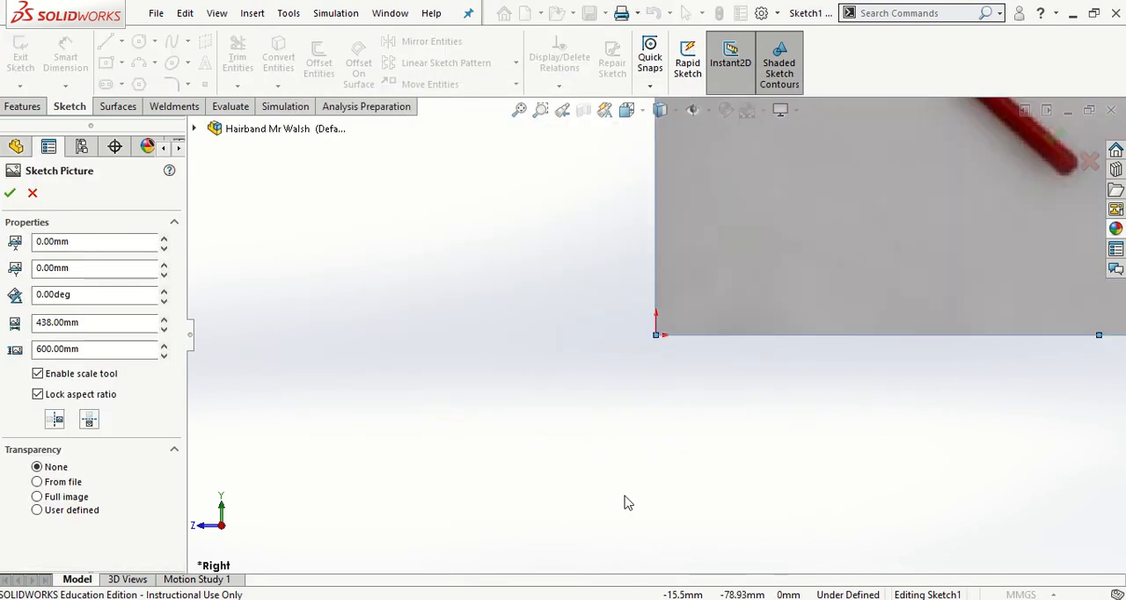
- Set the sketch picture's origin X position to -95 mm and its width to 190 mm with the aspect ratio locked
{"action": "key", "text": "f"}
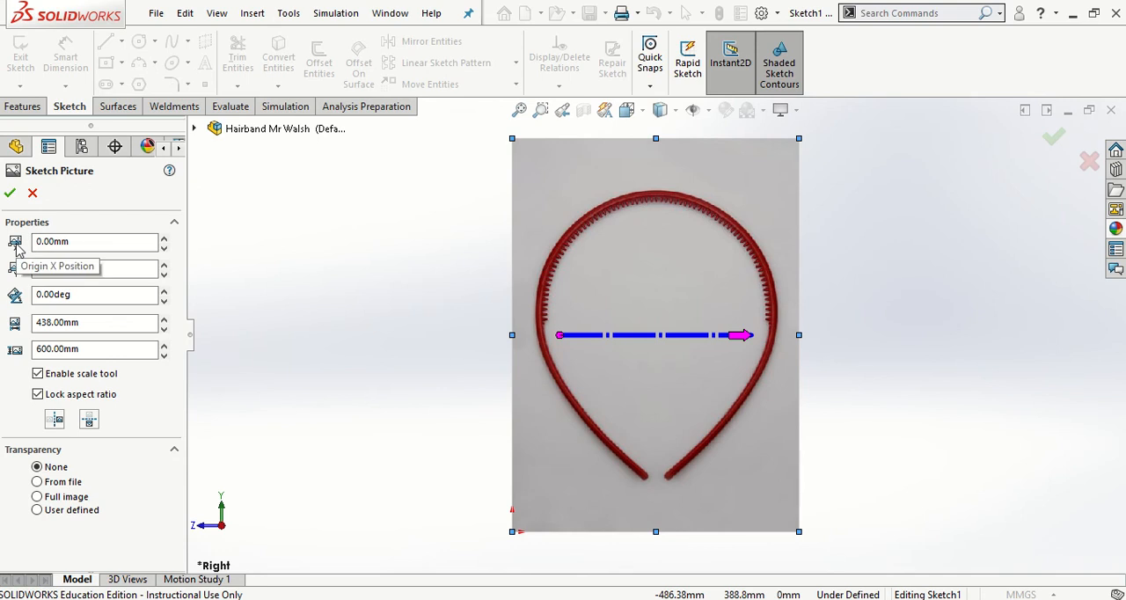
{"action": "double_click", "coordinate": [87, 243]}
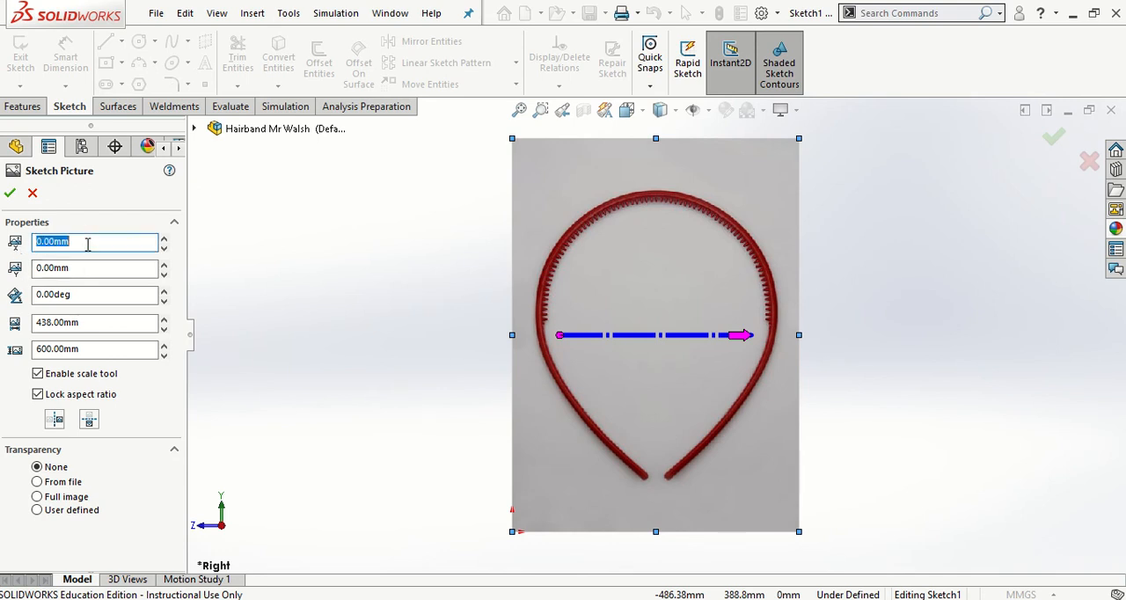
{"action": "type", "text": "-95"}
{"action": "key", "text": "Return"}
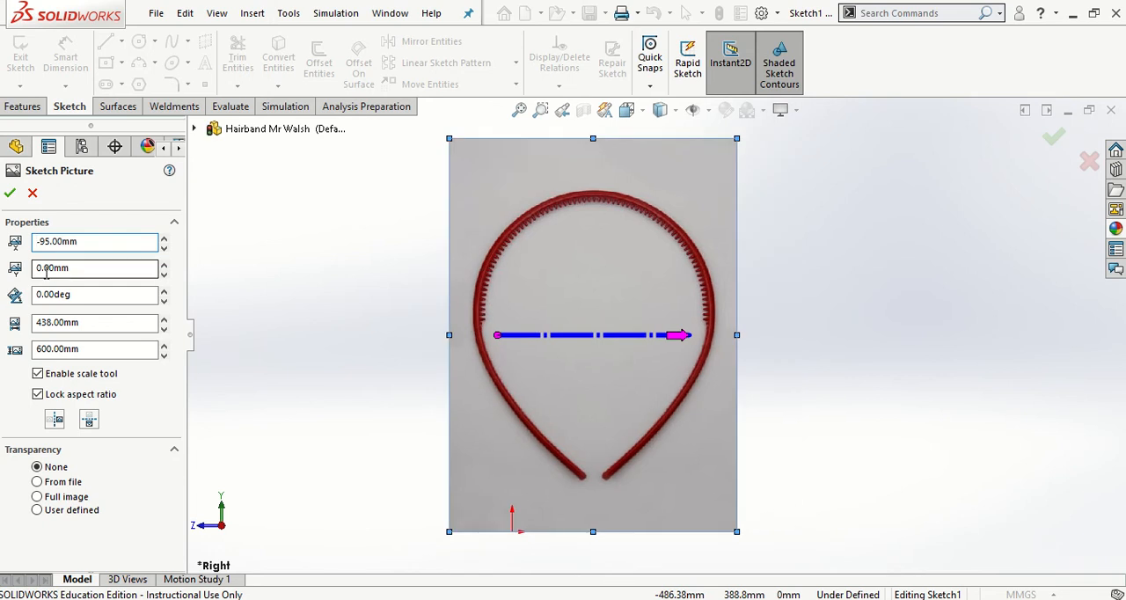
{"action": "double_click", "coordinate": [88, 323]}
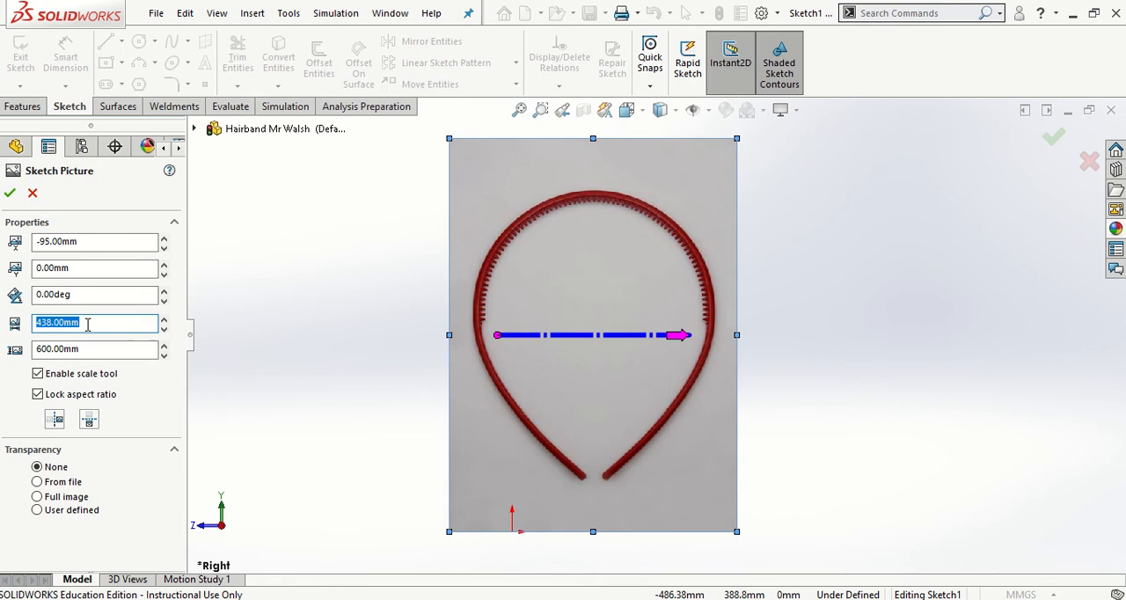
{"action": "type", "text": "190"}
{"action": "key", "text": "Return"}
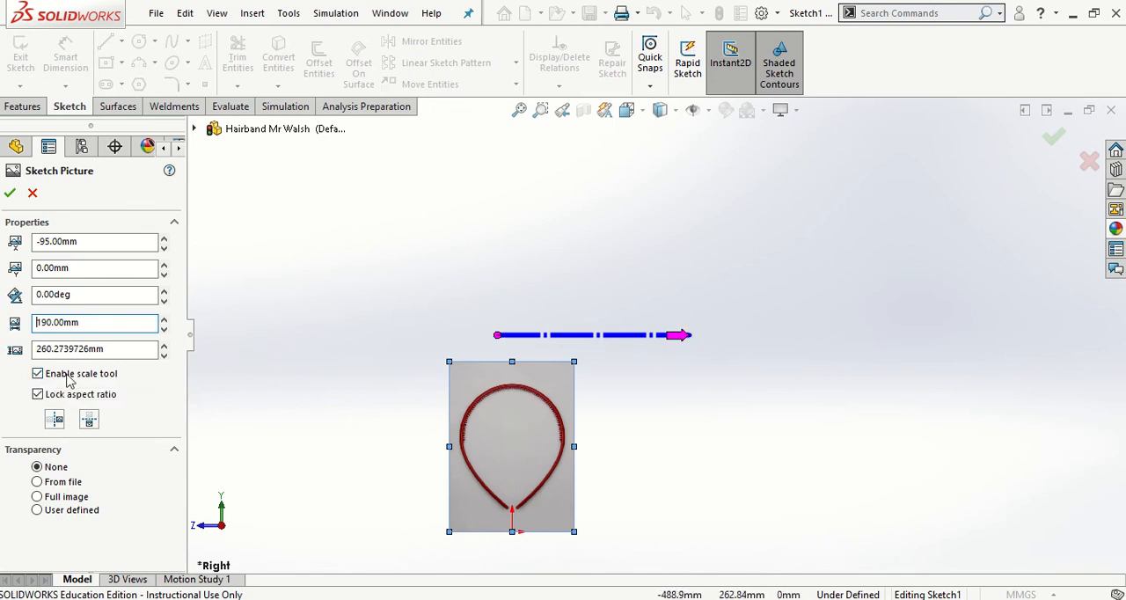
- Disable the picture's scale tool, apply full image transparency of 0.50, and accept the sketch picture settings
{"action": "left_click", "coordinate": [38, 374]}
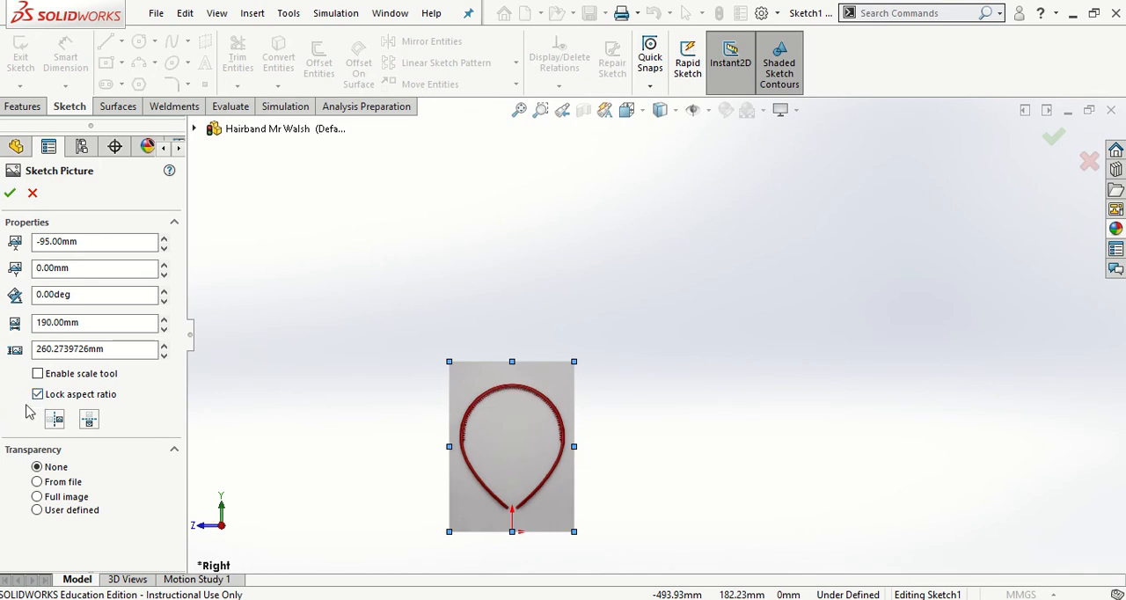
{"action": "left_click", "coordinate": [38, 496]}
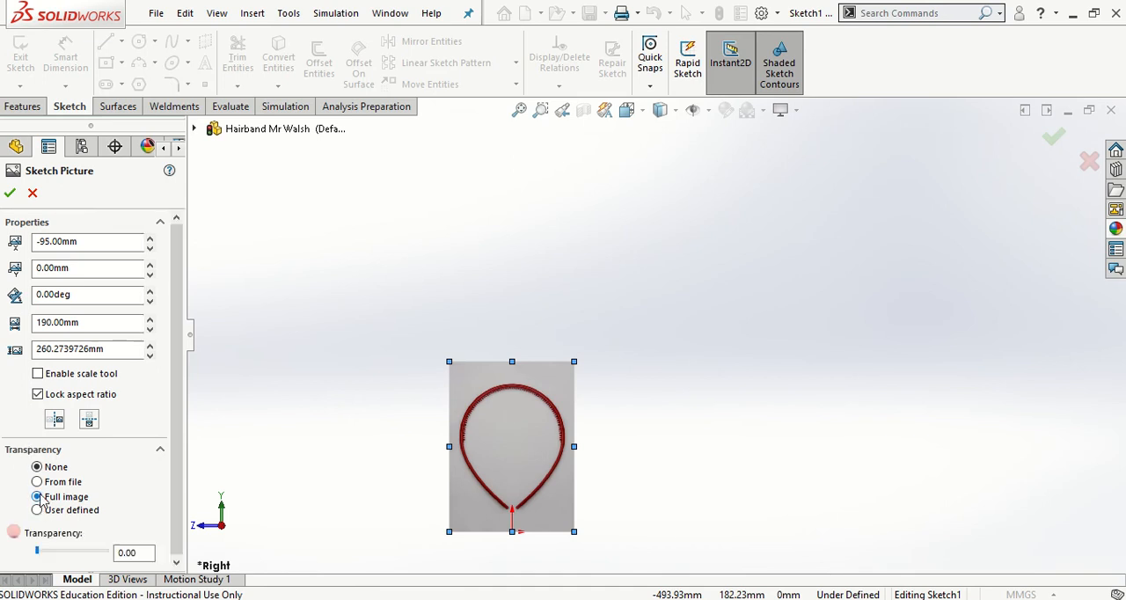
{"action": "double_click", "coordinate": [137, 553]}
{"action": "type", "text": "0"}
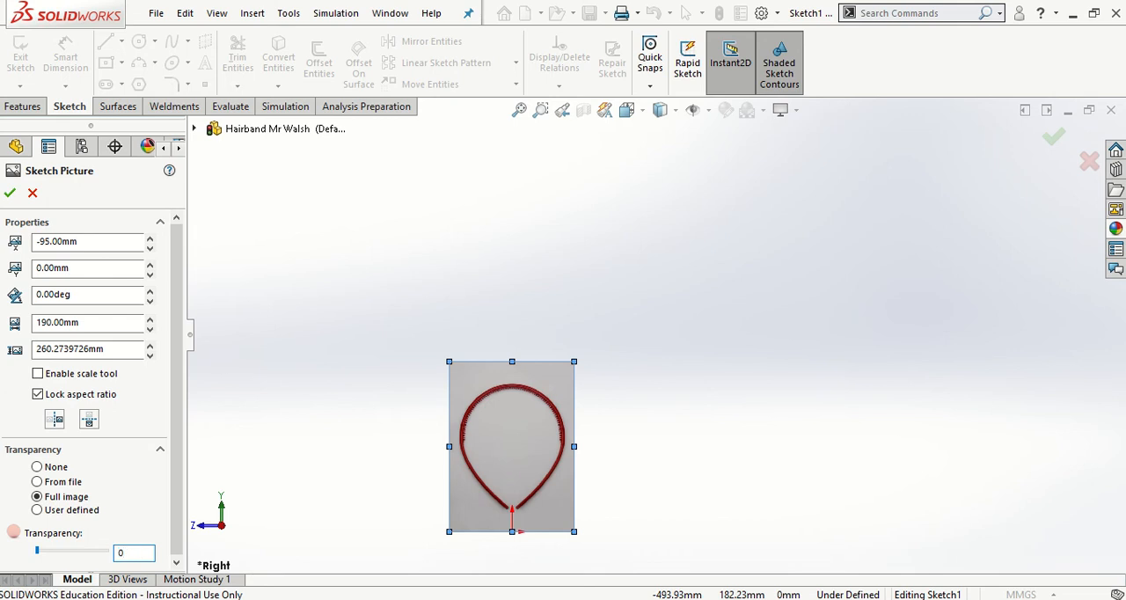
{"action": "key", "text": "Return"}
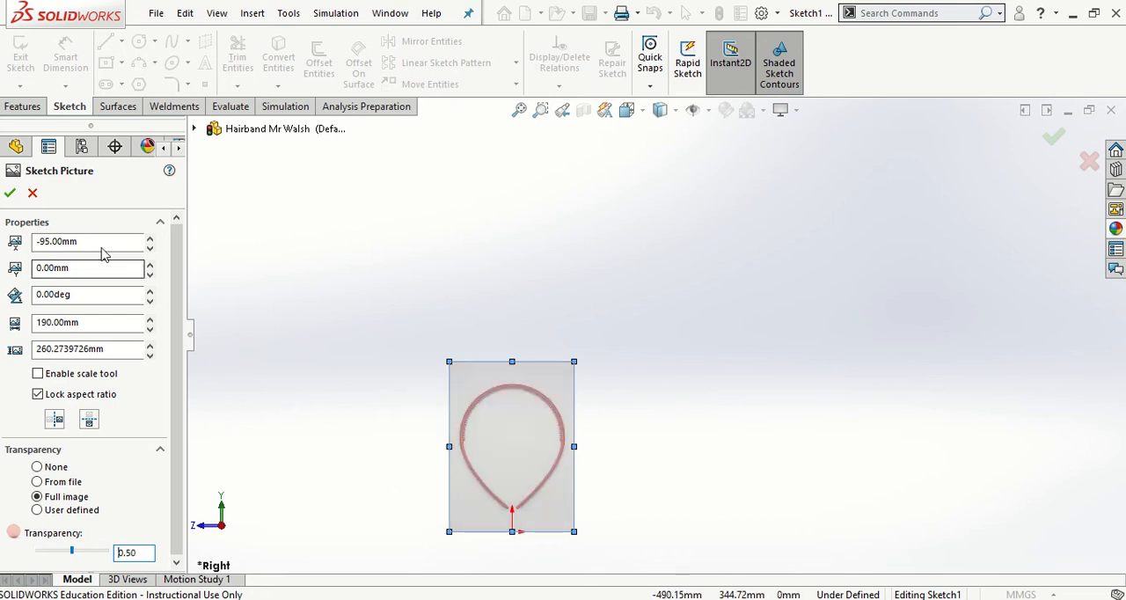
{"action": "left_click", "coordinate": [9, 192]}
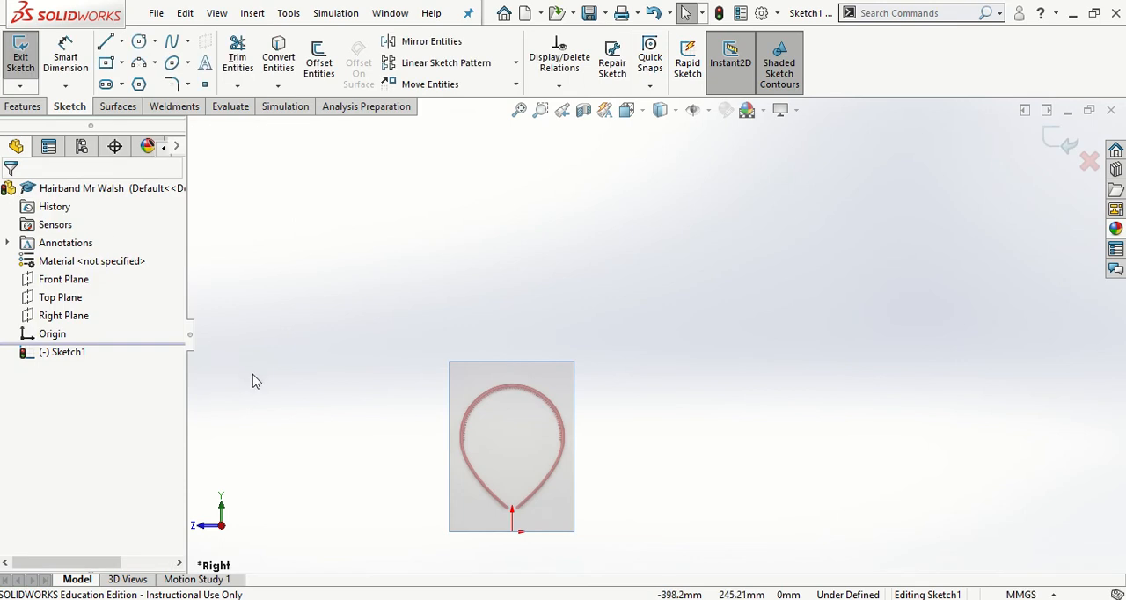
- Draw a vertical centerline about 286 mm long from the origin up through the middle of the hairband picture
{"action": "key", "text": "f"}
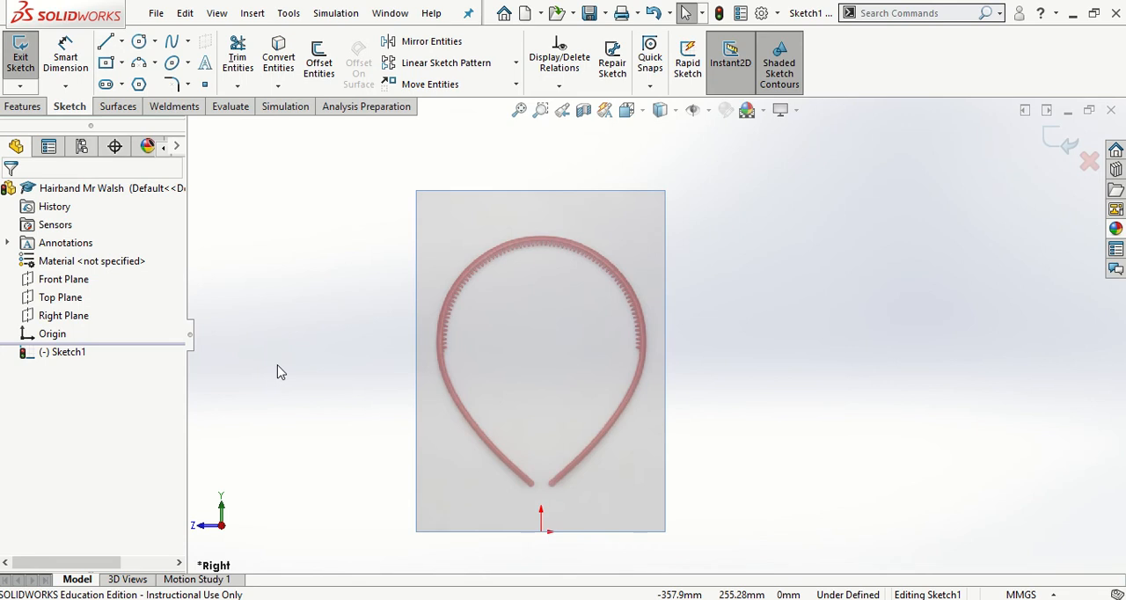
{"action": "left_click", "coordinate": [122, 41]}
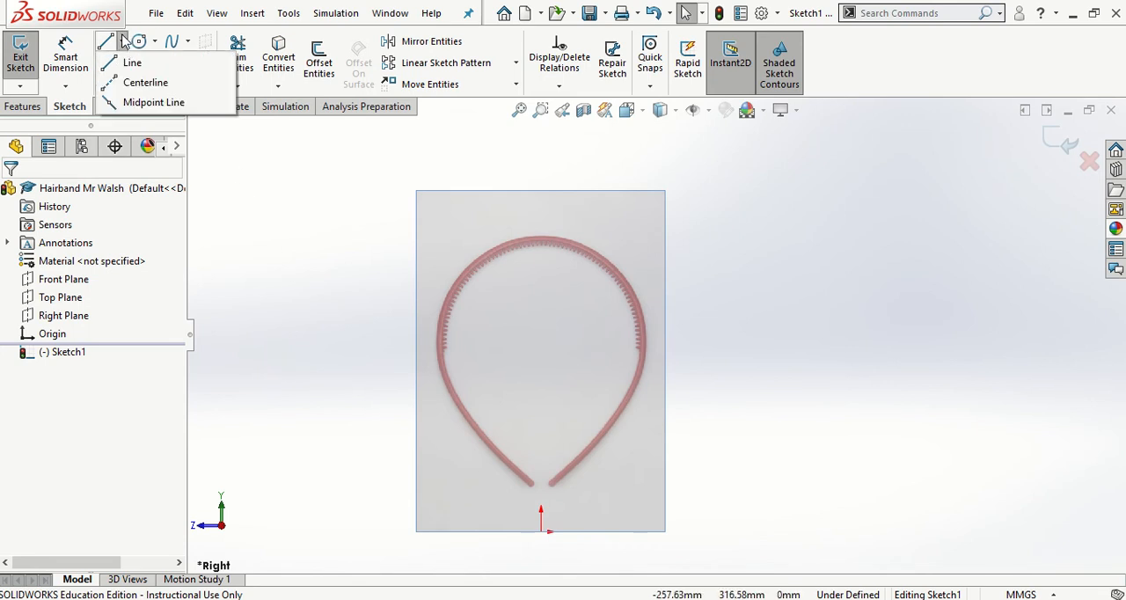
{"action": "left_click", "coordinate": [143, 81]}
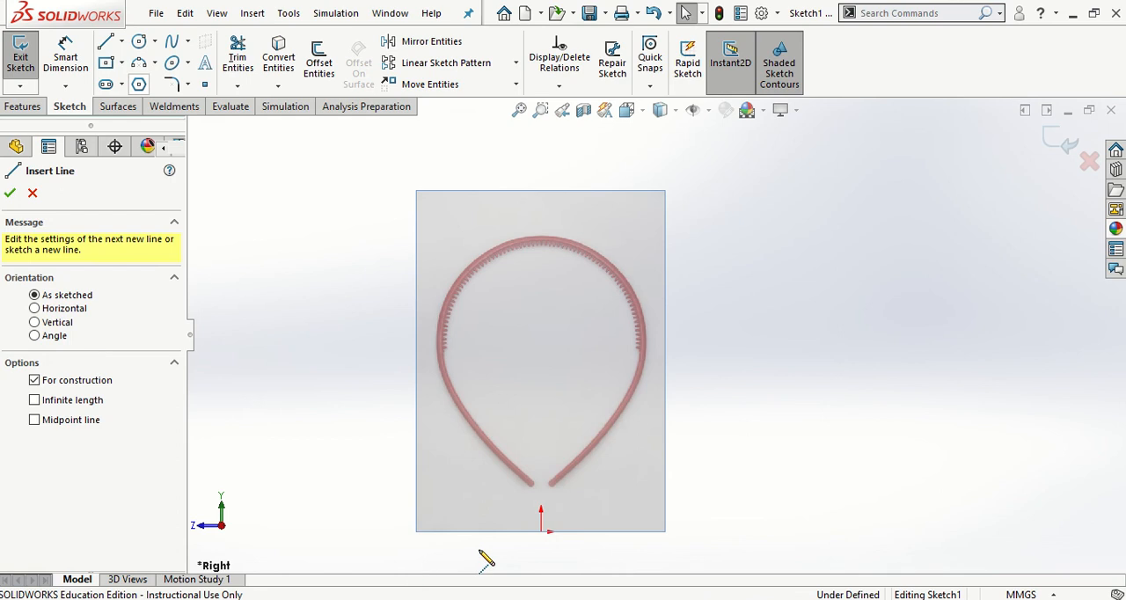
{"action": "left_click", "coordinate": [541, 532]}
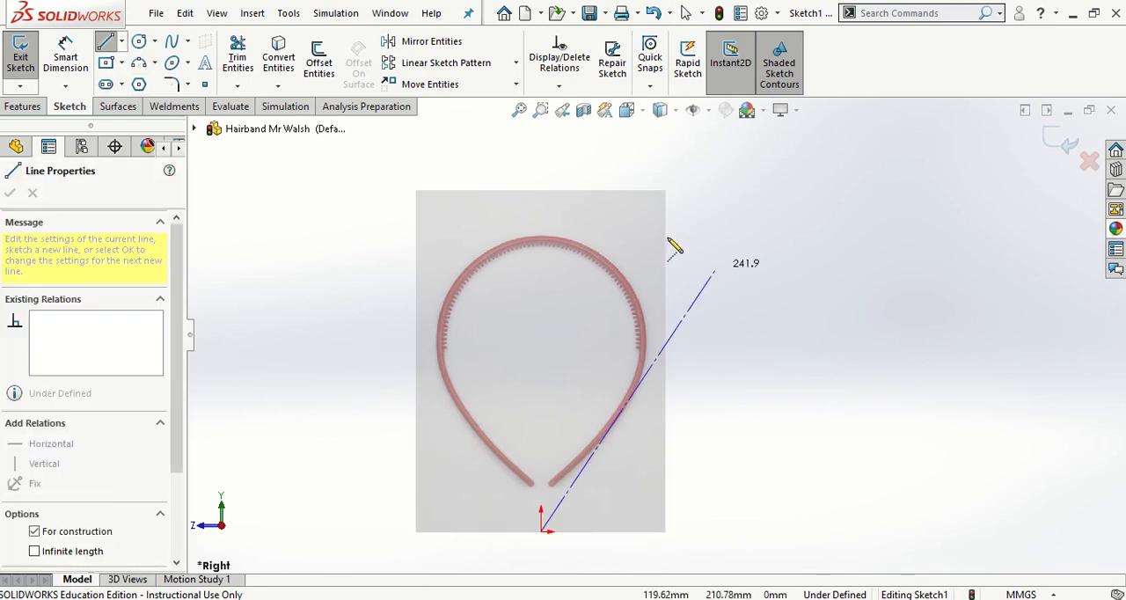
{"action": "left_click", "coordinate": [541, 159]}
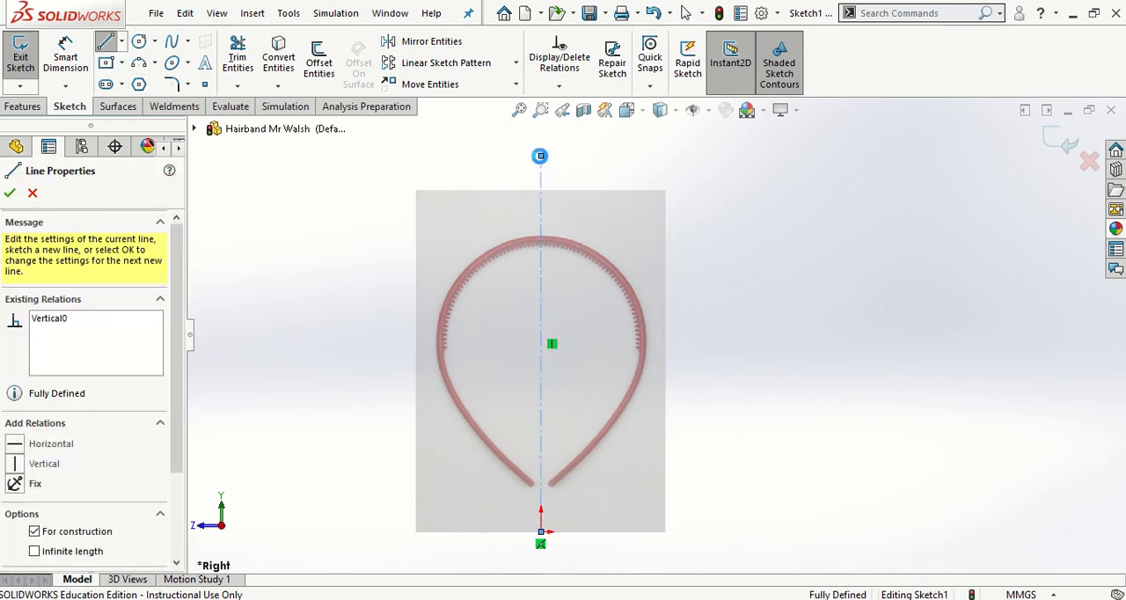
{"action": "key", "text": "Escape"}
- Draw a second vertical centerline about 102 mm long, starting level with the origin and about 38 mm to its right
{"action": "left_click", "coordinate": [122, 42]}
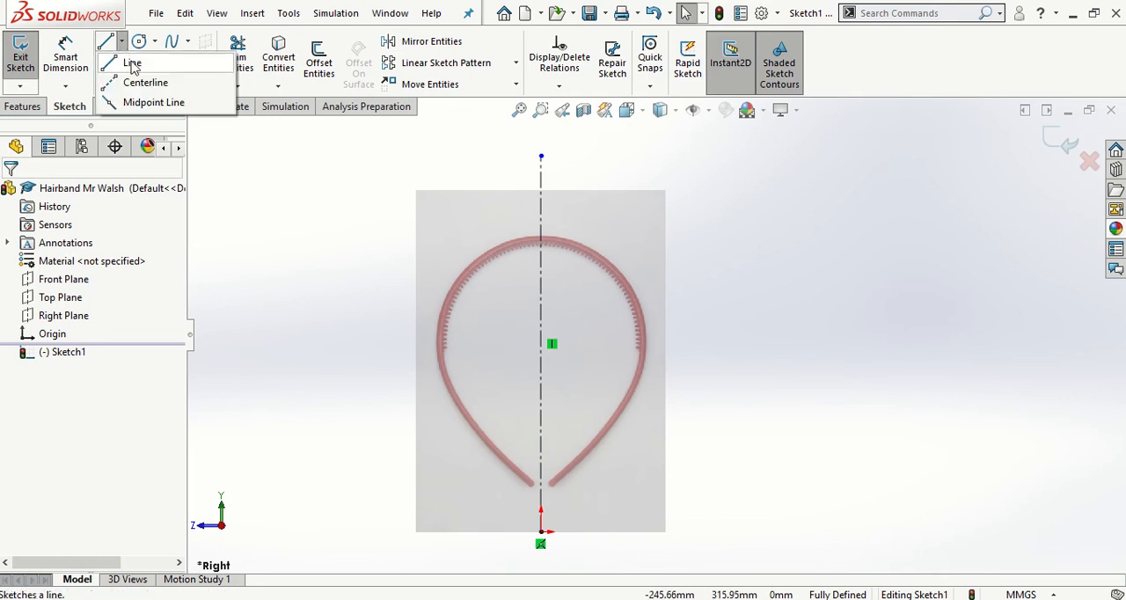
{"action": "left_click", "coordinate": [154, 78]}
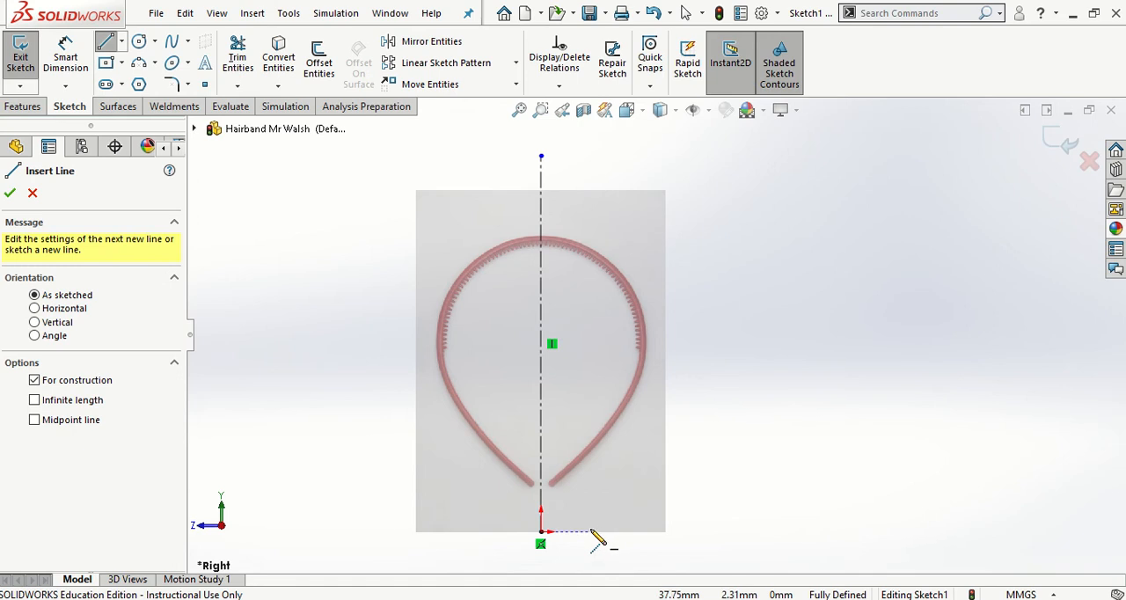
{"action": "left_click", "coordinate": [590, 531]}
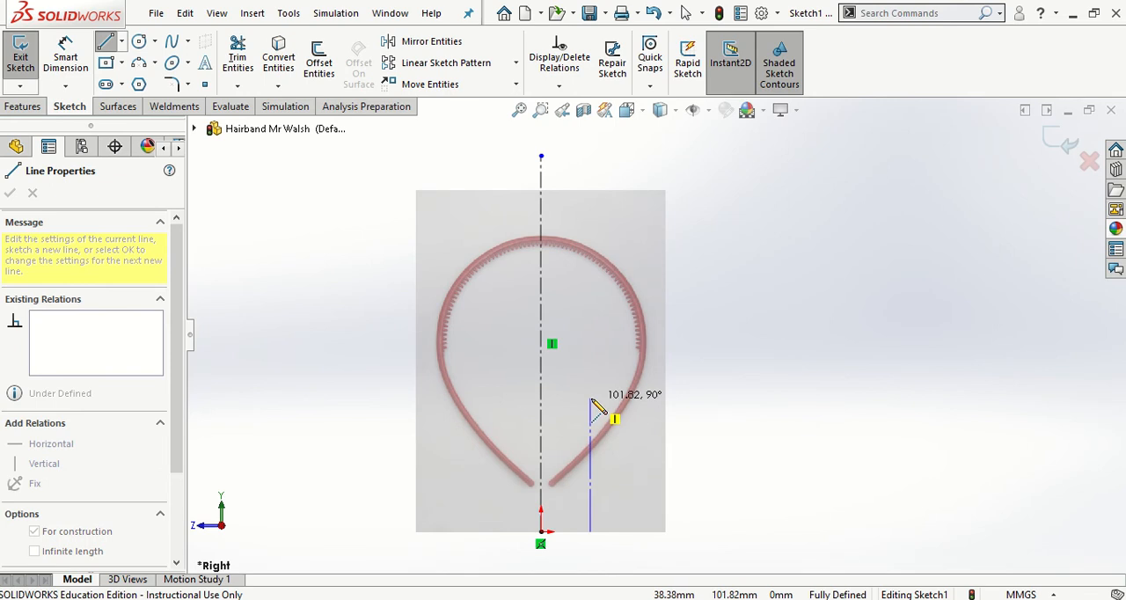
{"action": "left_click", "coordinate": [590, 399]}
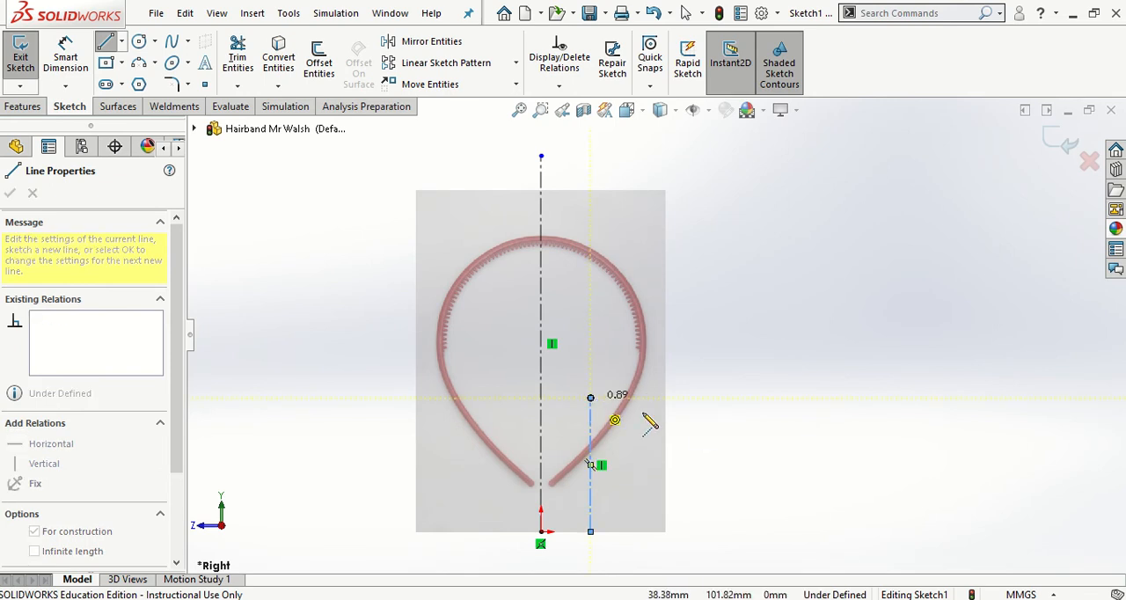
{"action": "key", "text": "Escape"}
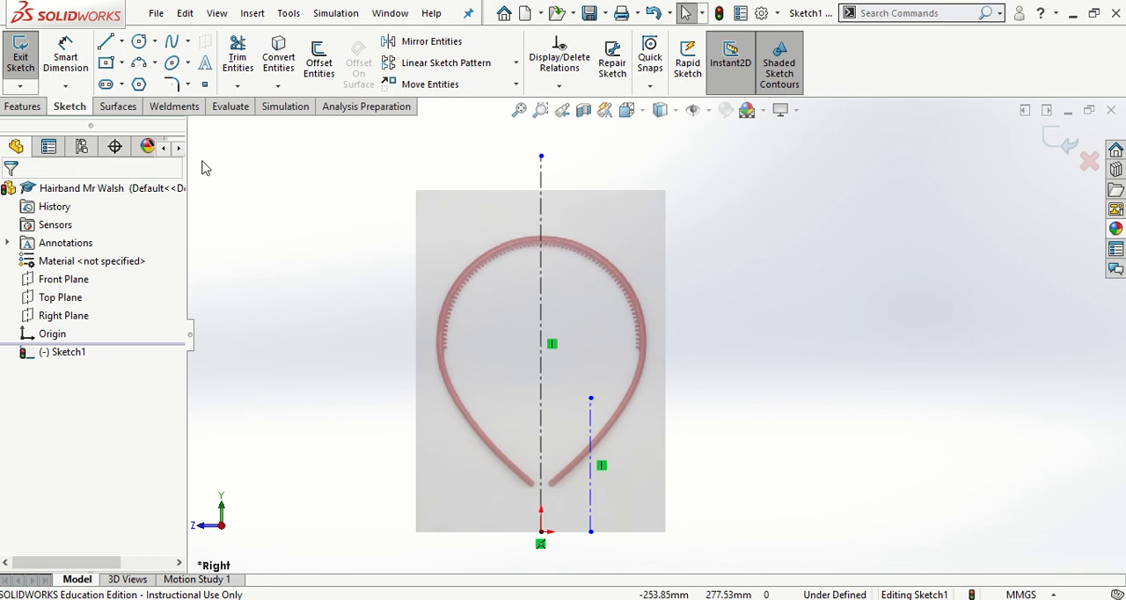
- Draw a horizontal centerline about 132 mm long just below the hairband tips, crossing both vertical centerlines
{"action": "left_click", "coordinate": [122, 42]}
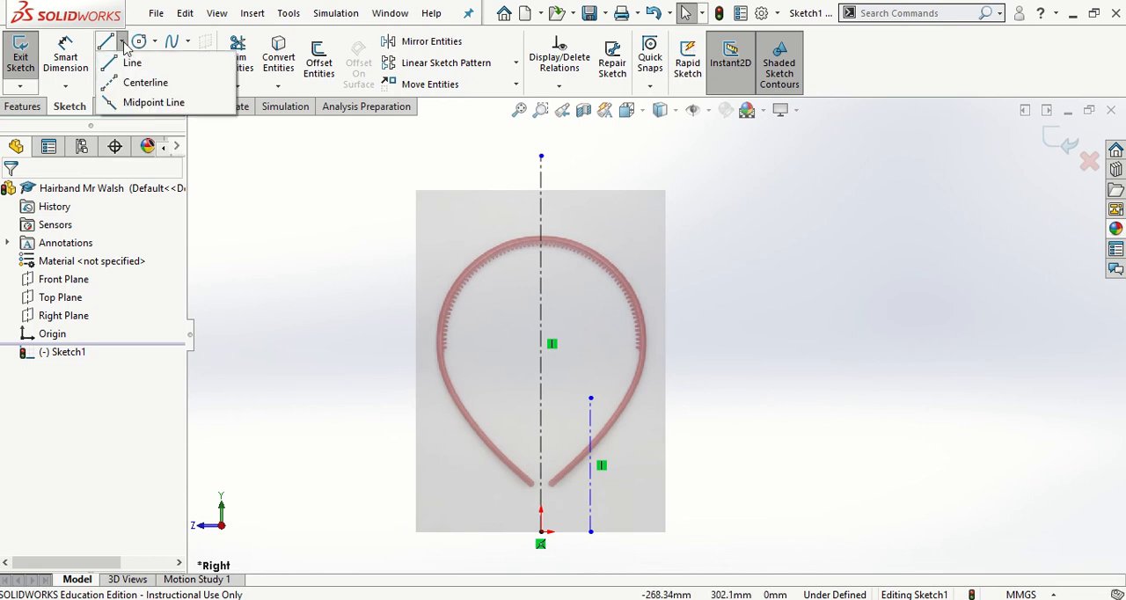
{"action": "left_click", "coordinate": [136, 79]}
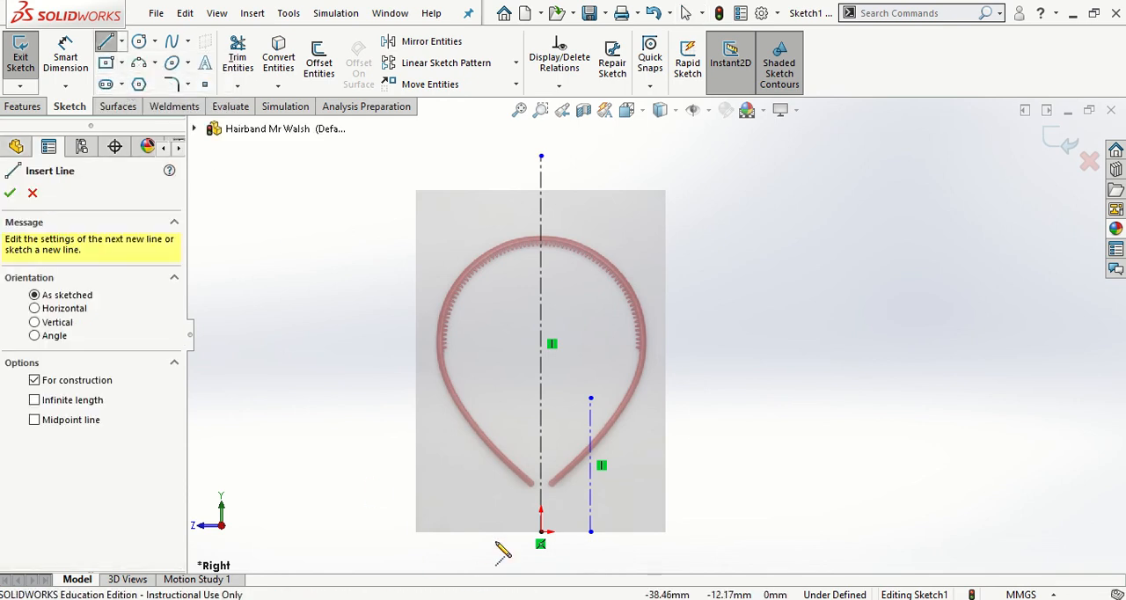
{"action": "left_click", "coordinate": [492, 495]}
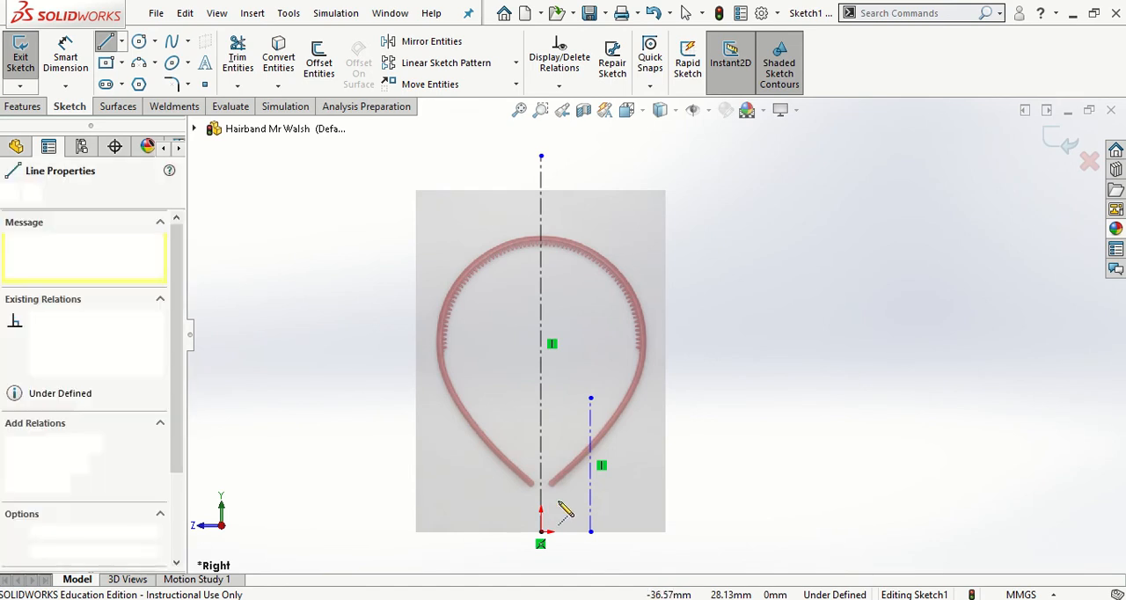
{"action": "left_click", "coordinate": [666, 495]}
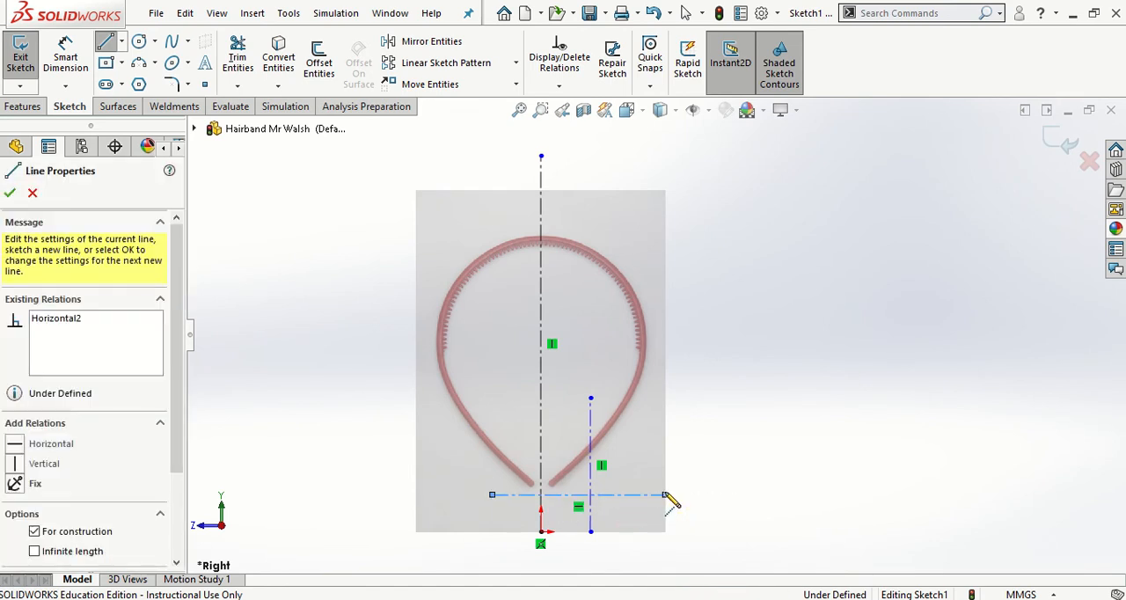
{"action": "key", "text": "Escape"}
{"action": "key", "text": "Escape"}
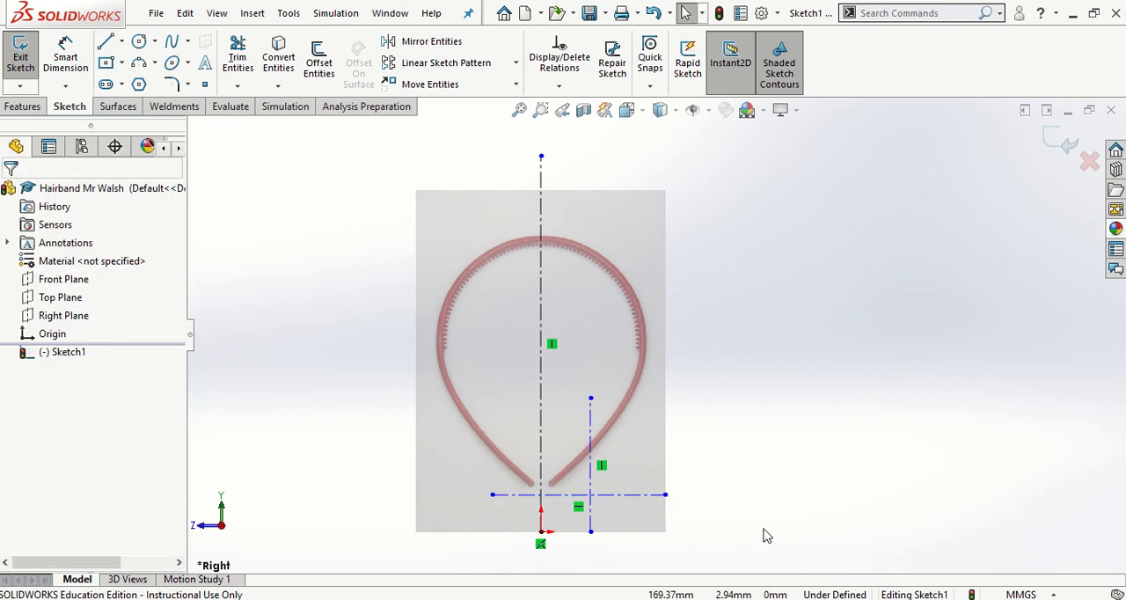
- Add a horizontal relation between the lower endpoint of the short vertical centerline and the origin
{"action": "left_click", "coordinate": [591, 533]}
{"action": "left_click", "coordinate": [540, 532], "text": "ctrl"}
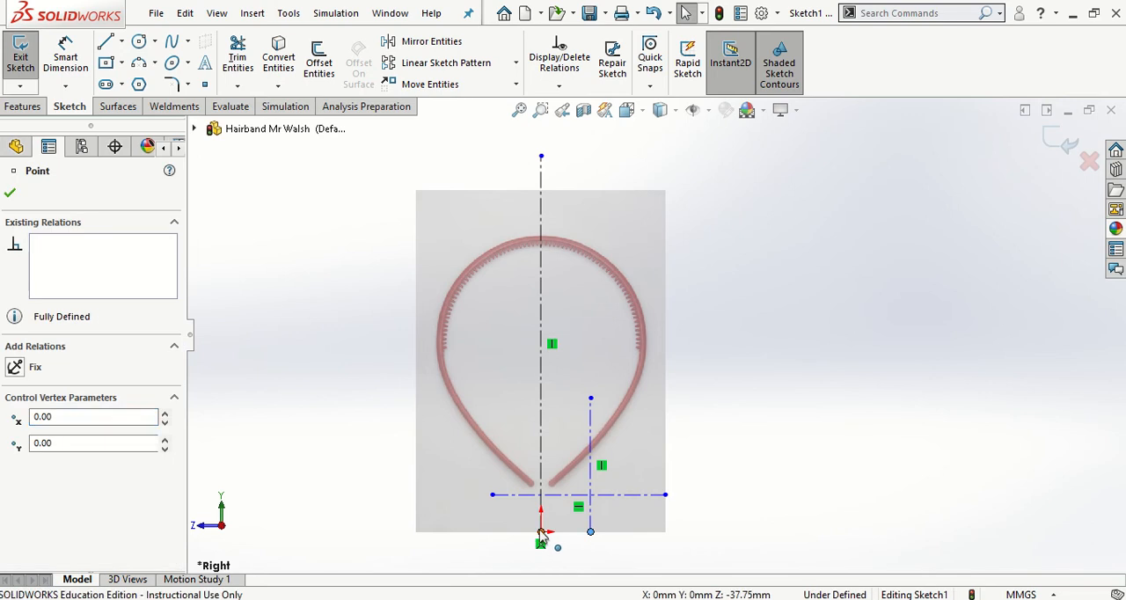
{"action": "left_click", "coordinate": [19, 460]}
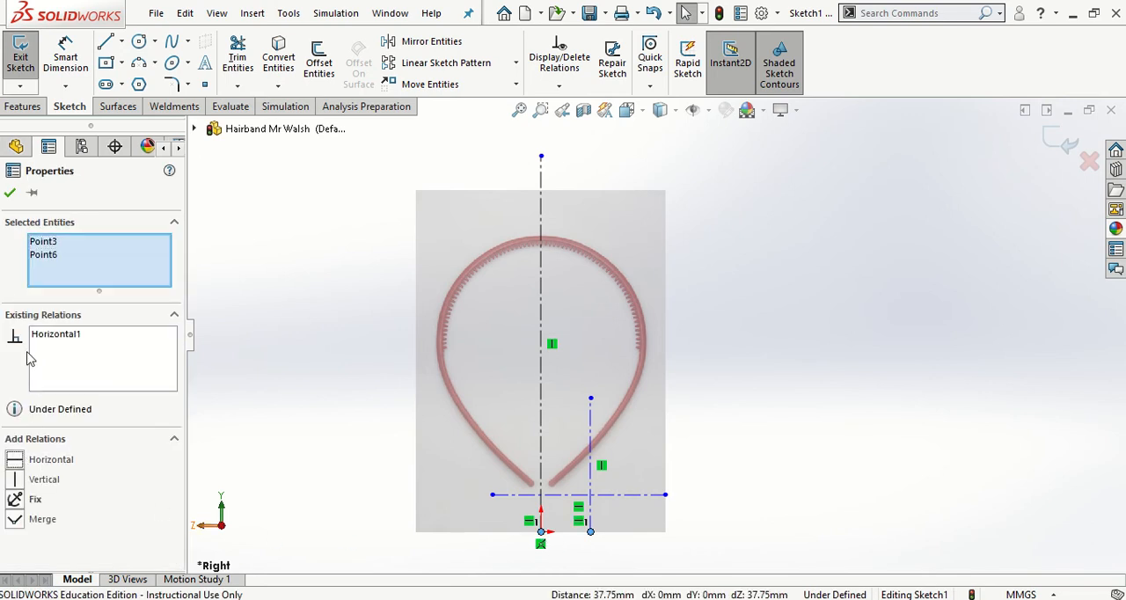
{"action": "left_click", "coordinate": [9, 192]}
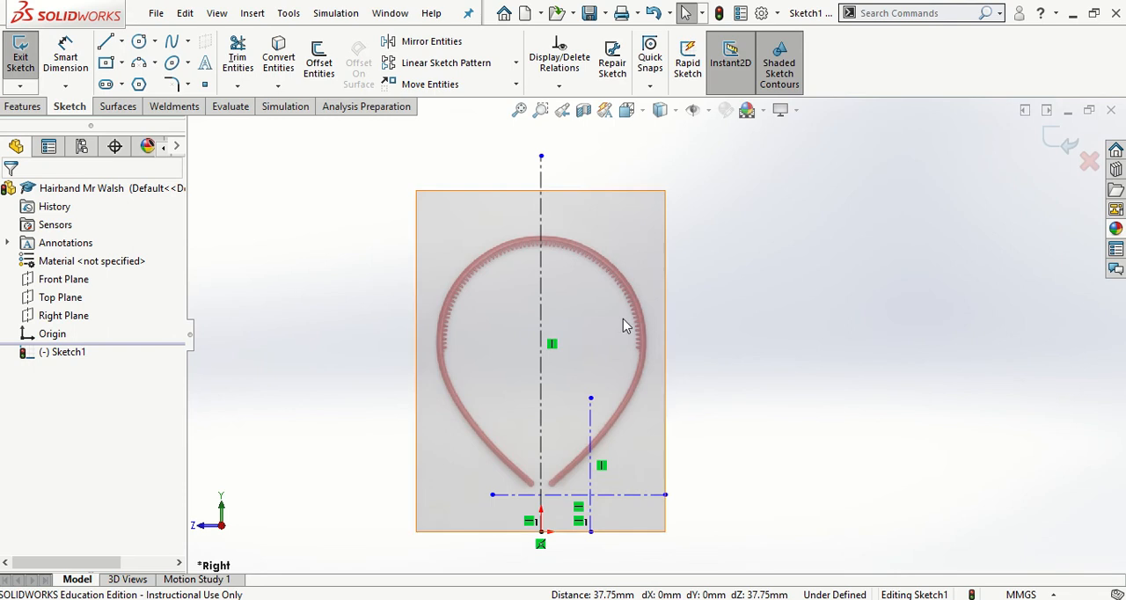
- Dimension the distance between the two vertical centerlines and set it to 20 mm
{"action": "left_click", "coordinate": [69, 65]}
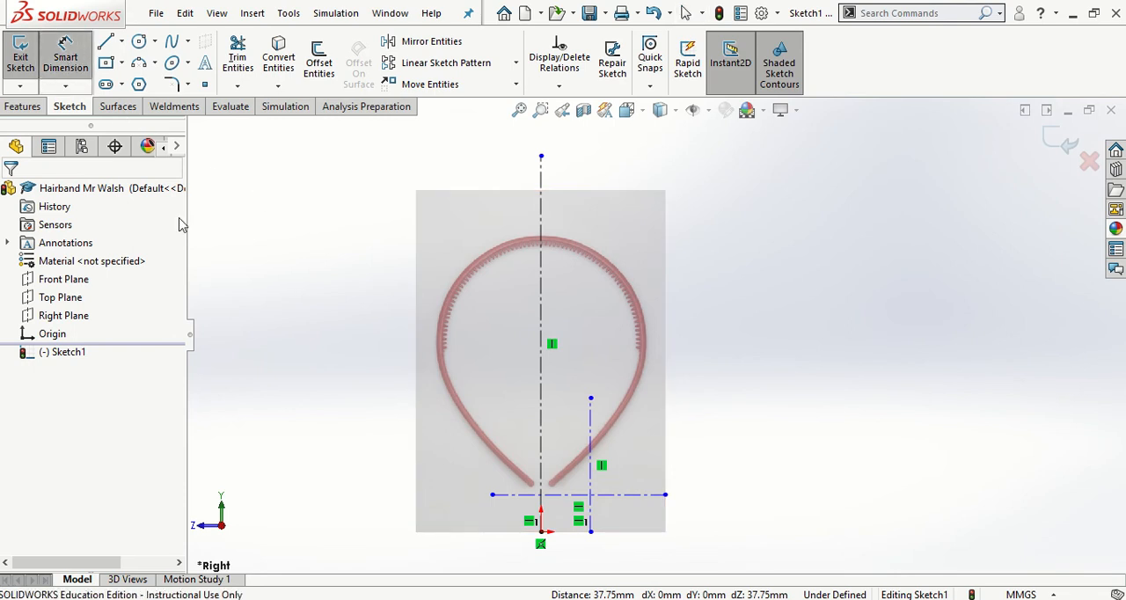
{"action": "left_click", "coordinate": [541, 435]}
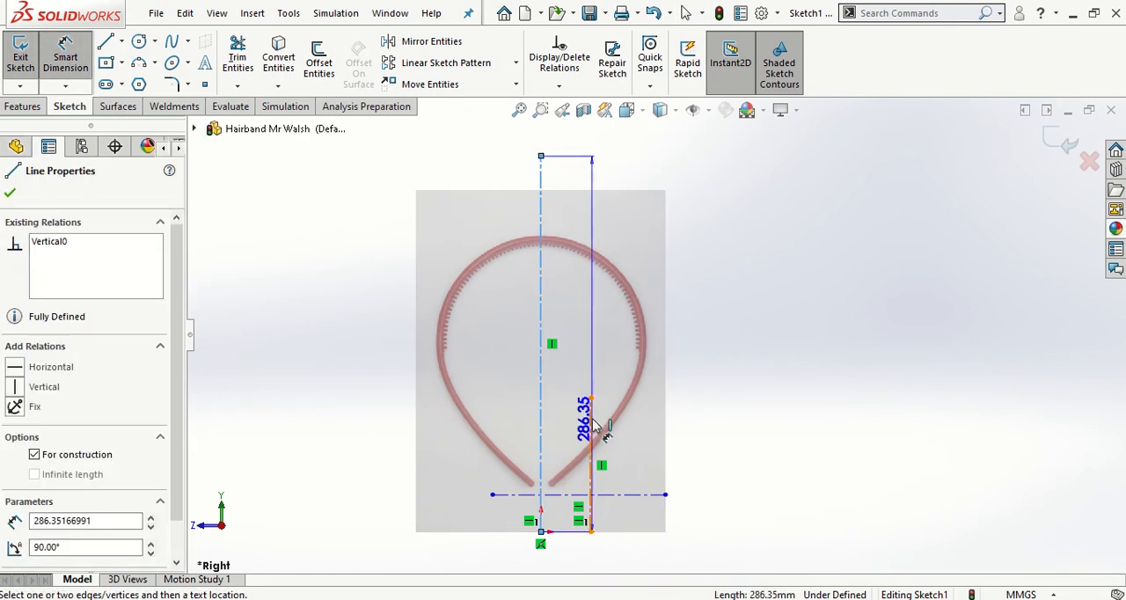
{"action": "left_click", "coordinate": [590, 453]}
{"action": "left_click", "coordinate": [578, 564]}
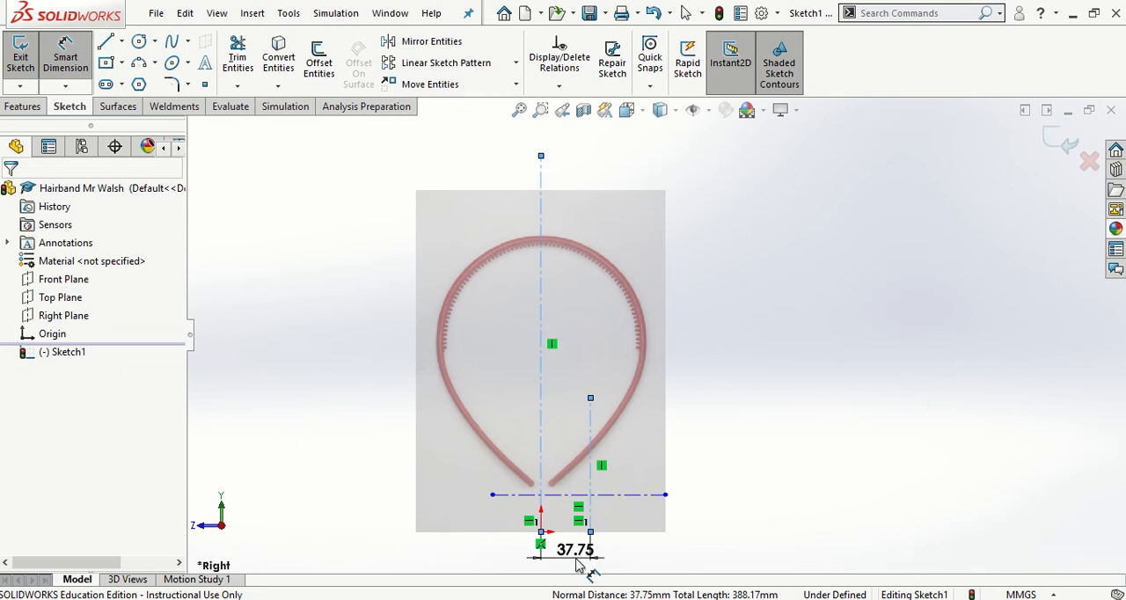
{"action": "type", "text": "20"}
{"action": "key", "text": "Return"}
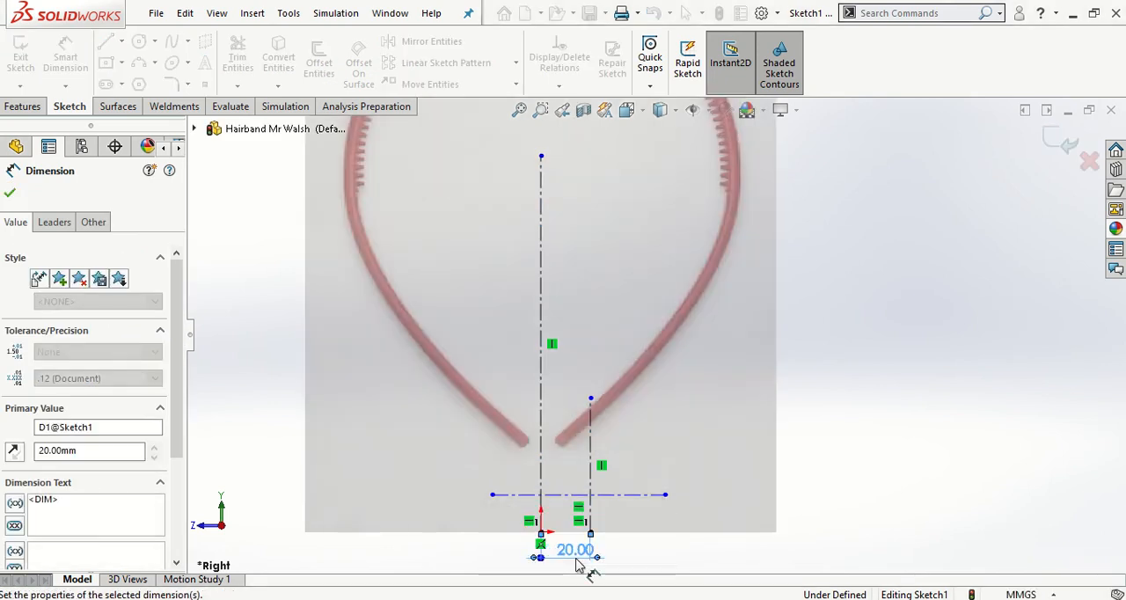
{"action": "key", "text": "Escape"}
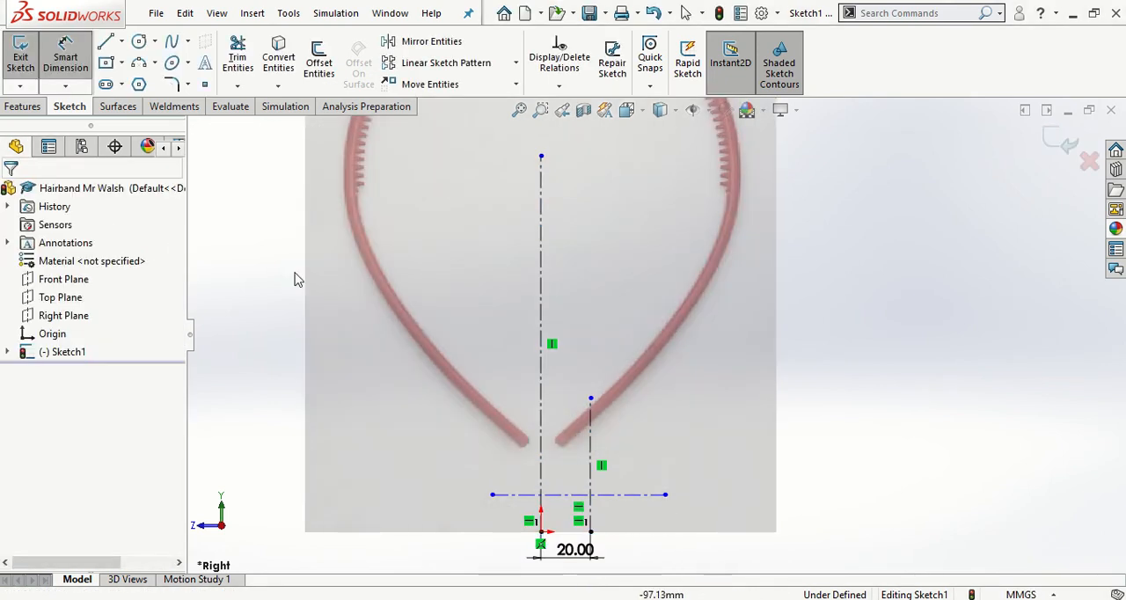
- Dimension the horizontal centerline's height above the short vertical centerline's lower endpoint and set it to 34 mm
{"action": "left_click", "coordinate": [595, 531]}
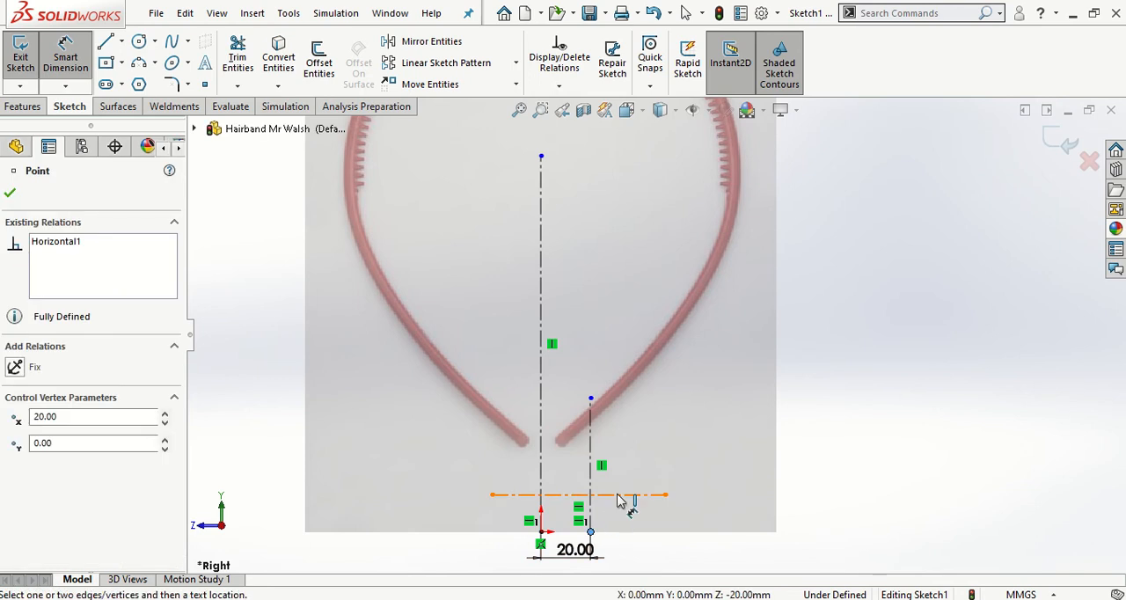
{"action": "left_click", "coordinate": [622, 495]}
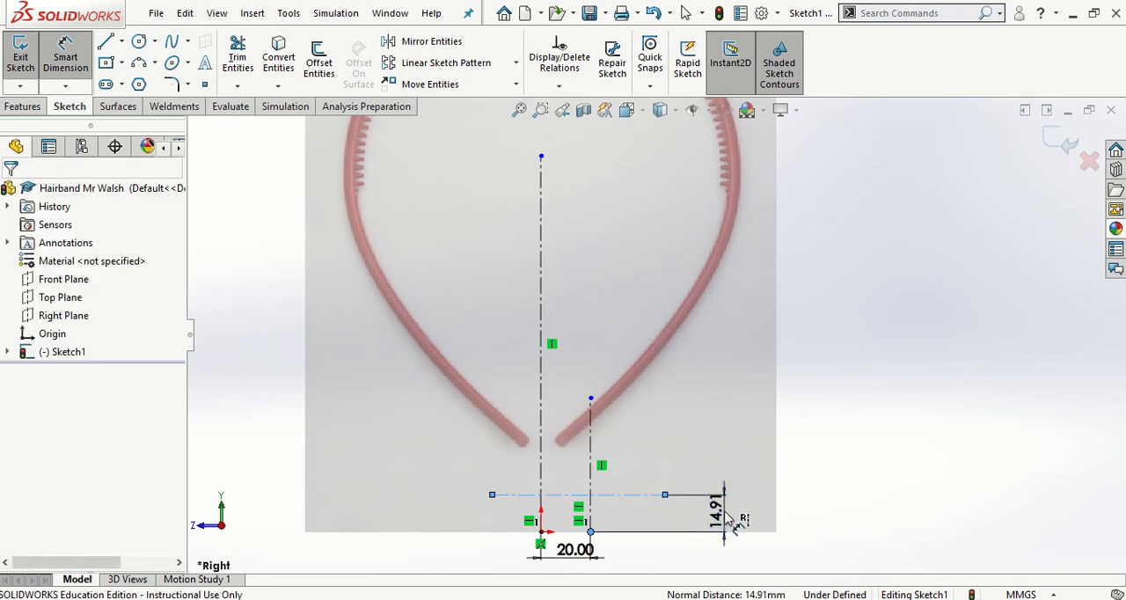
{"action": "left_click", "coordinate": [729, 521]}
{"action": "type", "text": "34"}
{"action": "key", "text": "Return"}
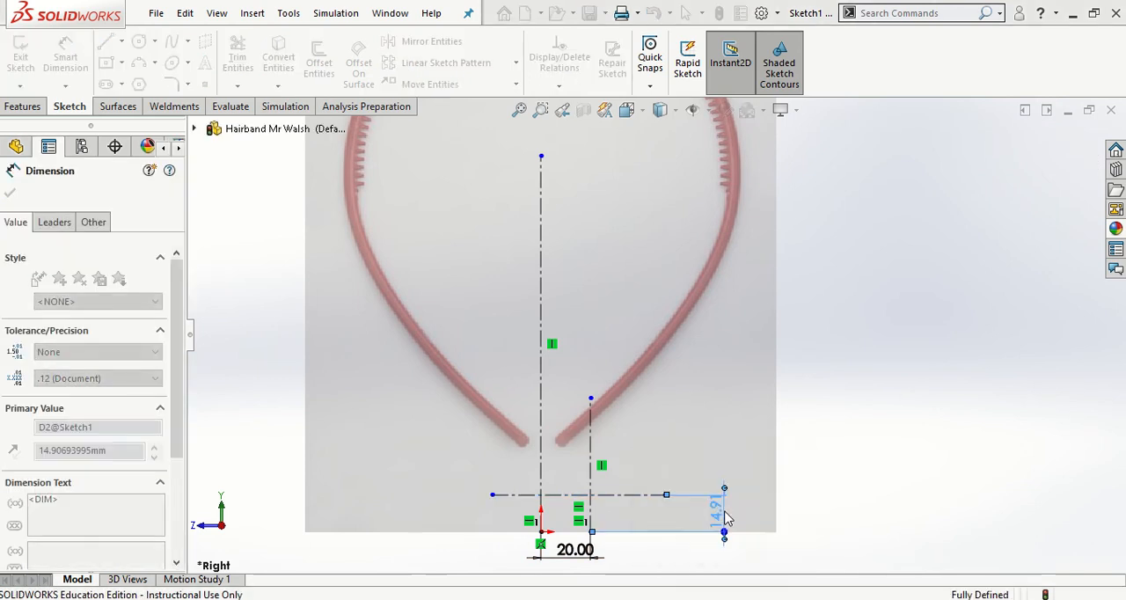
{"action": "key", "text": "Escape"}
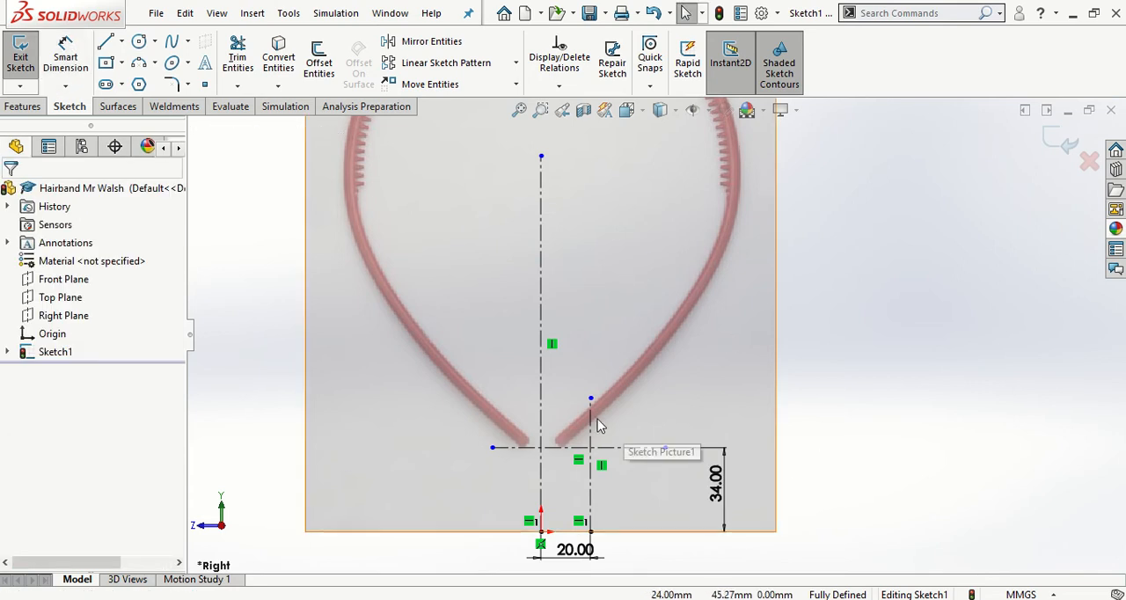
- Extend the central vertical centerline's upper endpoint past the top of the hairband, to about 263 mm above the origin
{"action": "key", "text": "f"}
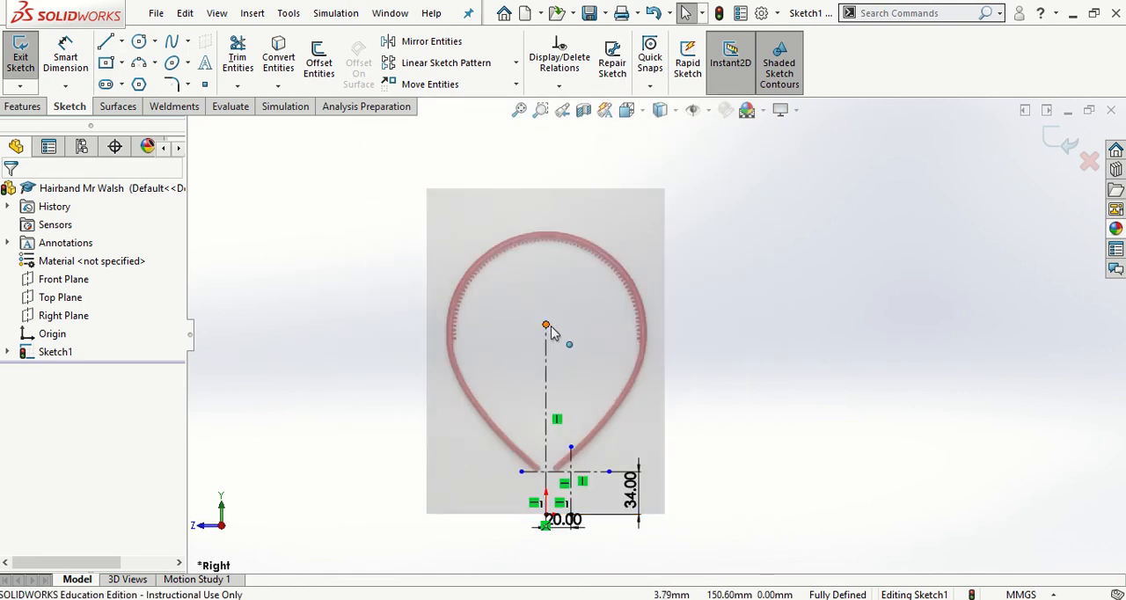
{"action": "left_click_drag", "start_coordinate": [545, 325], "coordinate": [545, 184]}
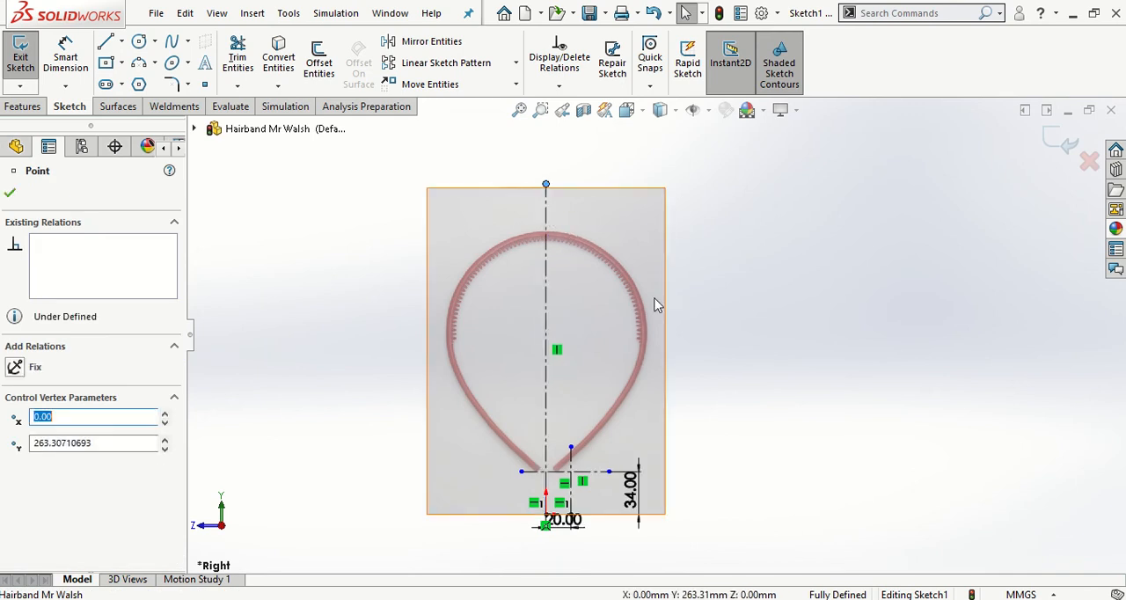
{"action": "left_click", "coordinate": [714, 311]}
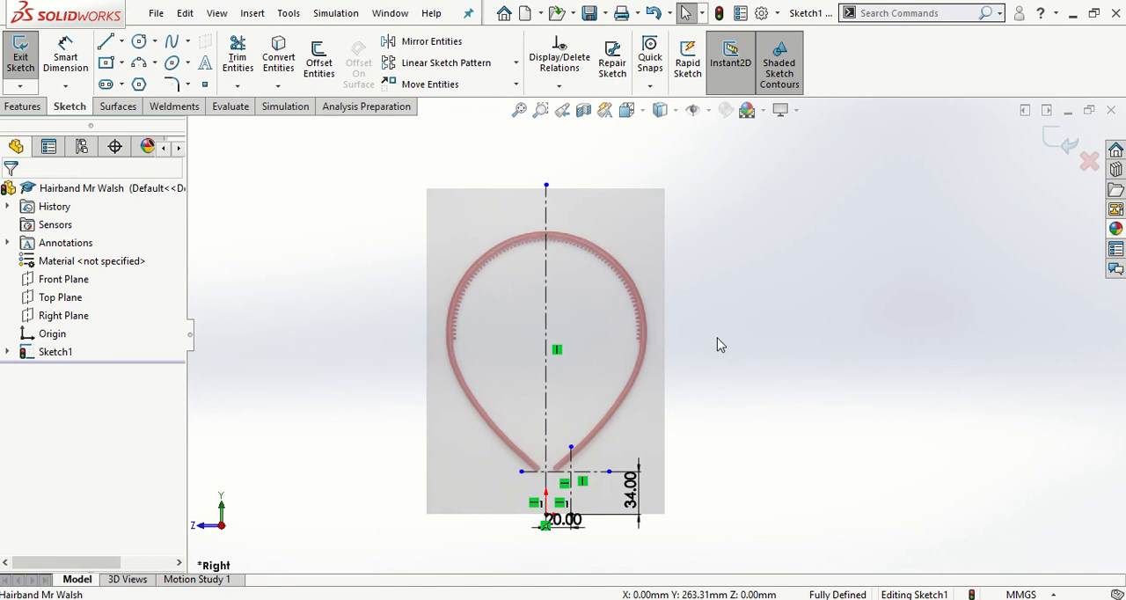
- Start a spline where the horizontal and short vertical centerlines cross, and place three points up the outer edge of the hairband's right arm
{"action": "left_click", "coordinate": [173, 48]}
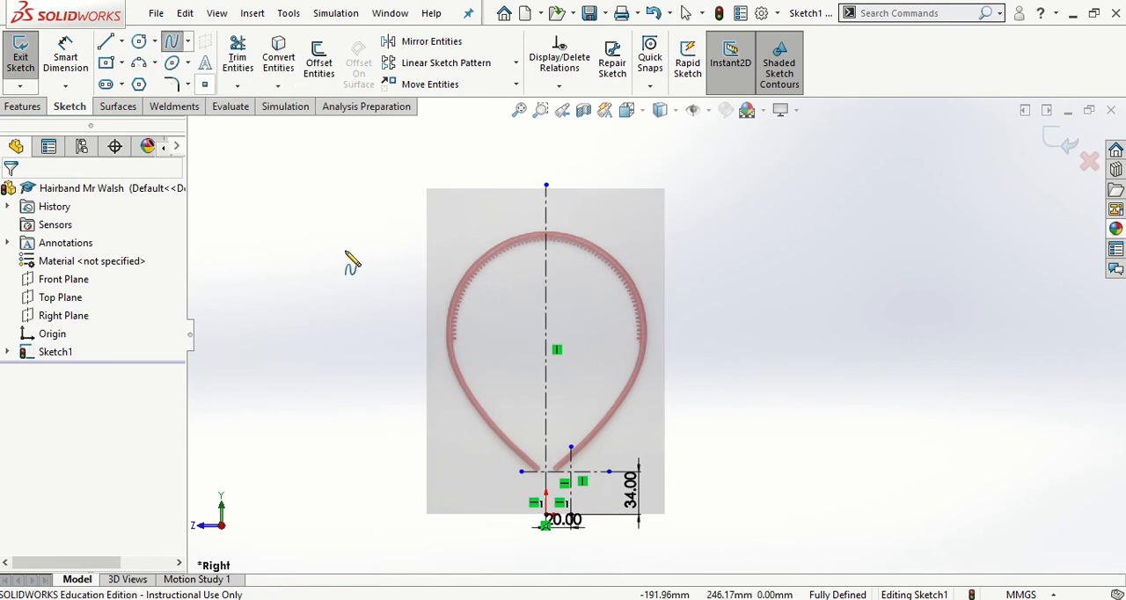
{"action": "scroll", "coordinate": [583, 469], "scroll_direction": "down", "scroll_amount": 2}
{"action": "scroll", "coordinate": [588, 476], "scroll_direction": "down", "scroll_amount": 8}
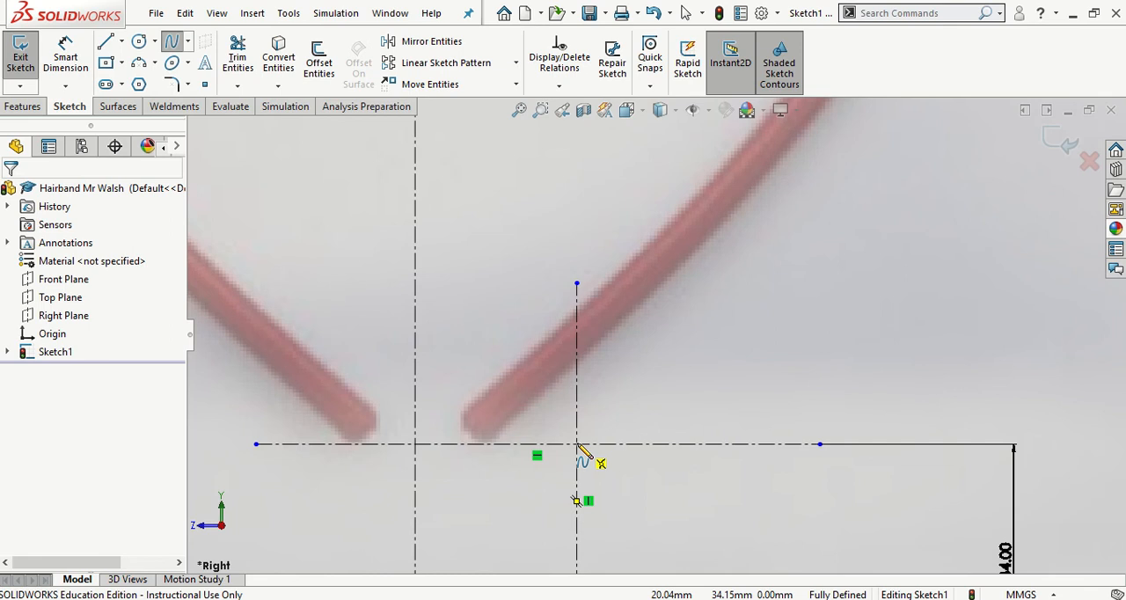
{"action": "left_click", "coordinate": [577, 444]}
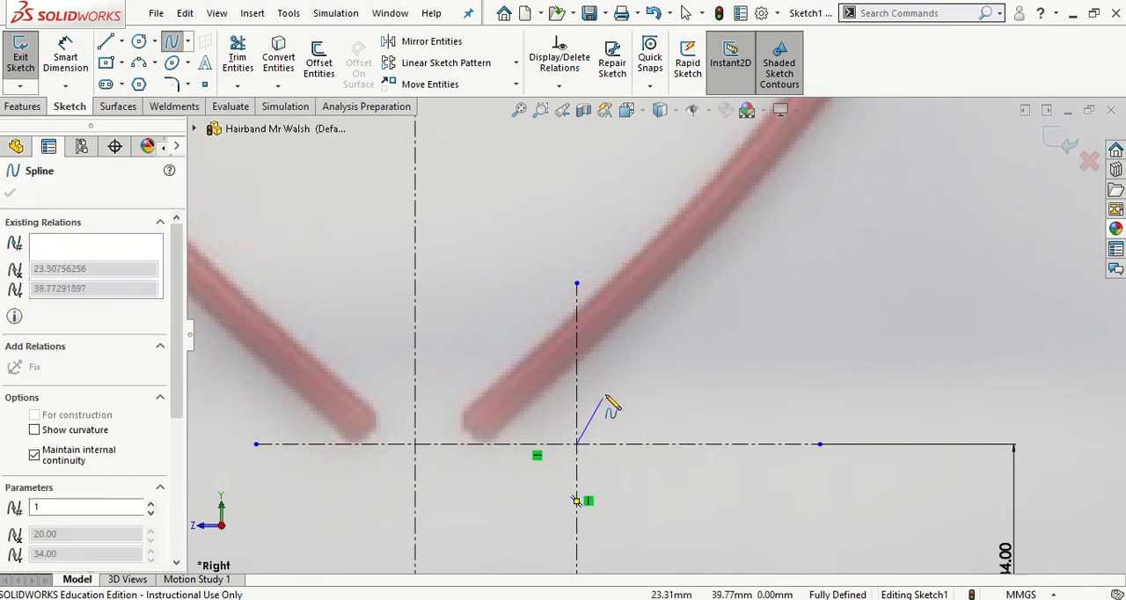
{"action": "scroll", "coordinate": [660, 352], "scroll_direction": "up", "scroll_amount": 5}
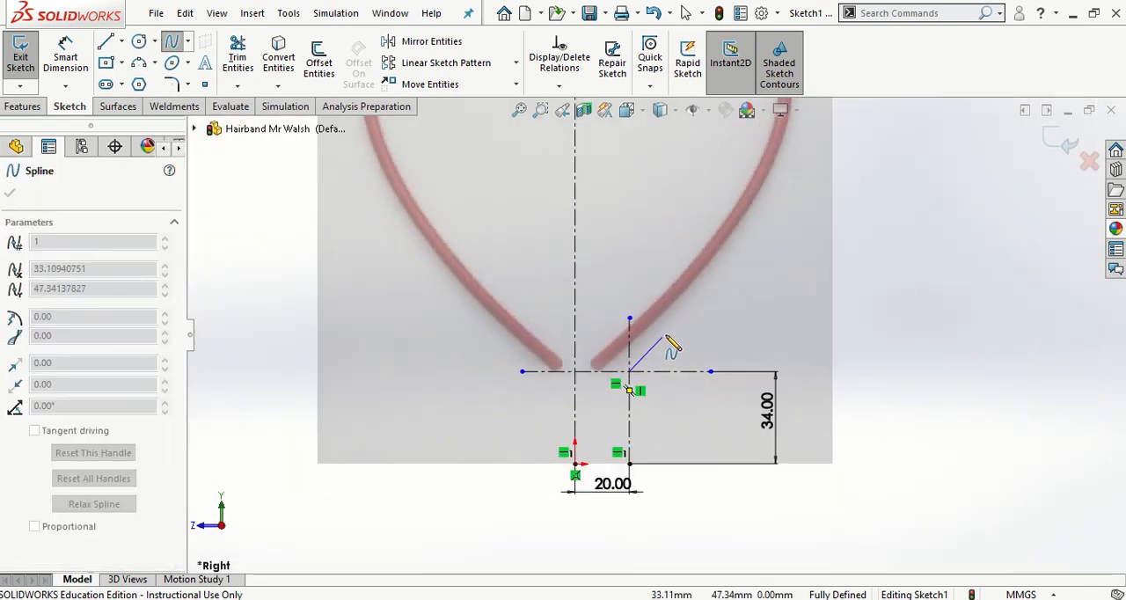
{"action": "scroll", "coordinate": [669, 339], "scroll_direction": "up", "scroll_amount": 1}
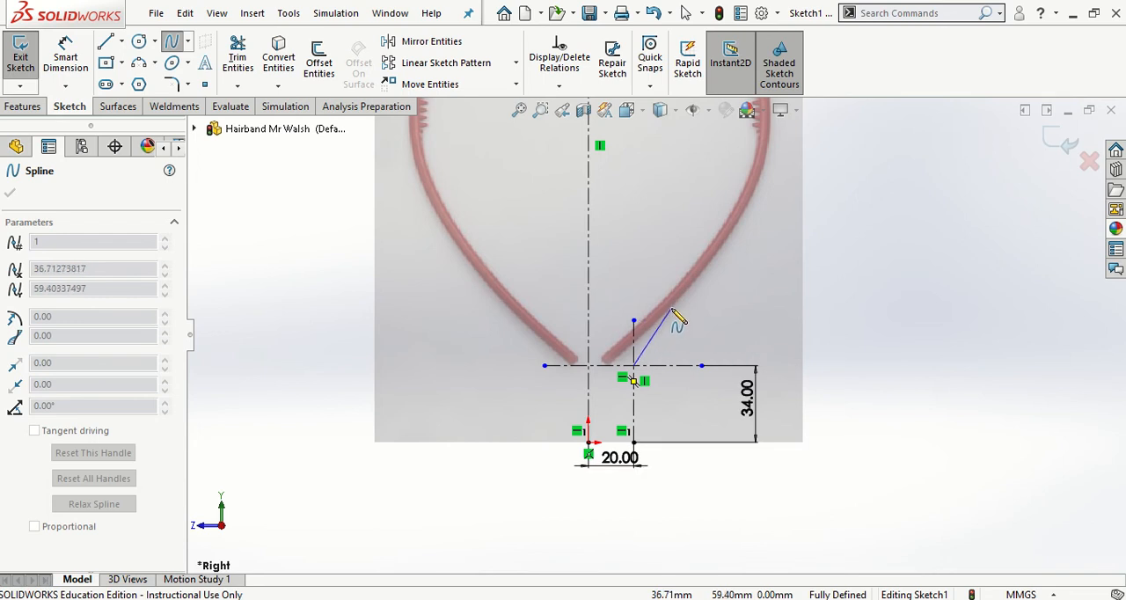
{"action": "left_click", "coordinate": [672, 307]}
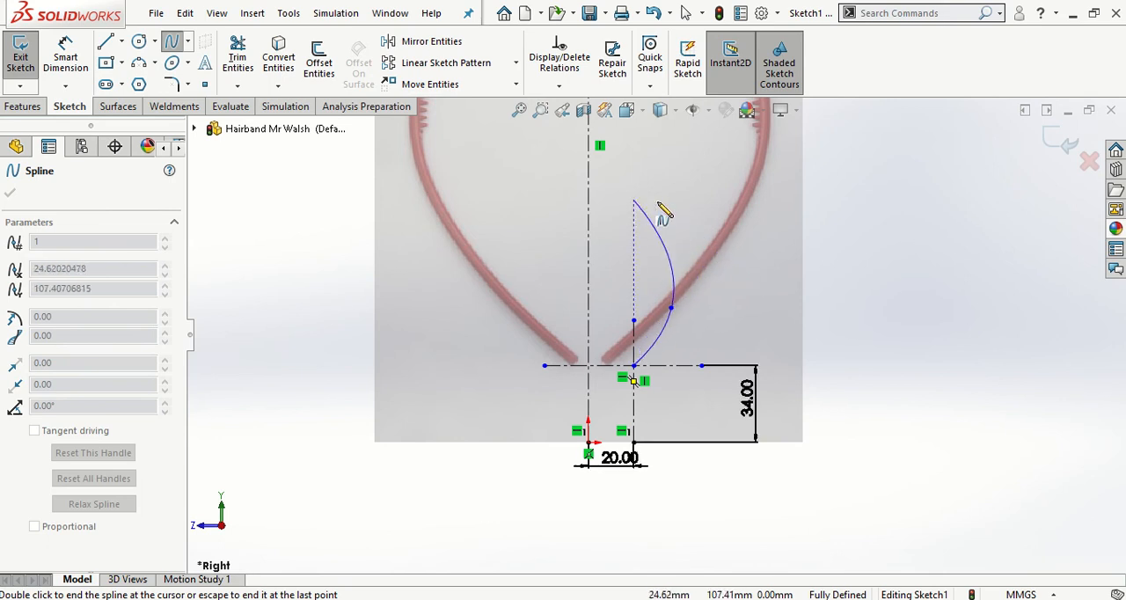
{"action": "left_click", "coordinate": [725, 241]}
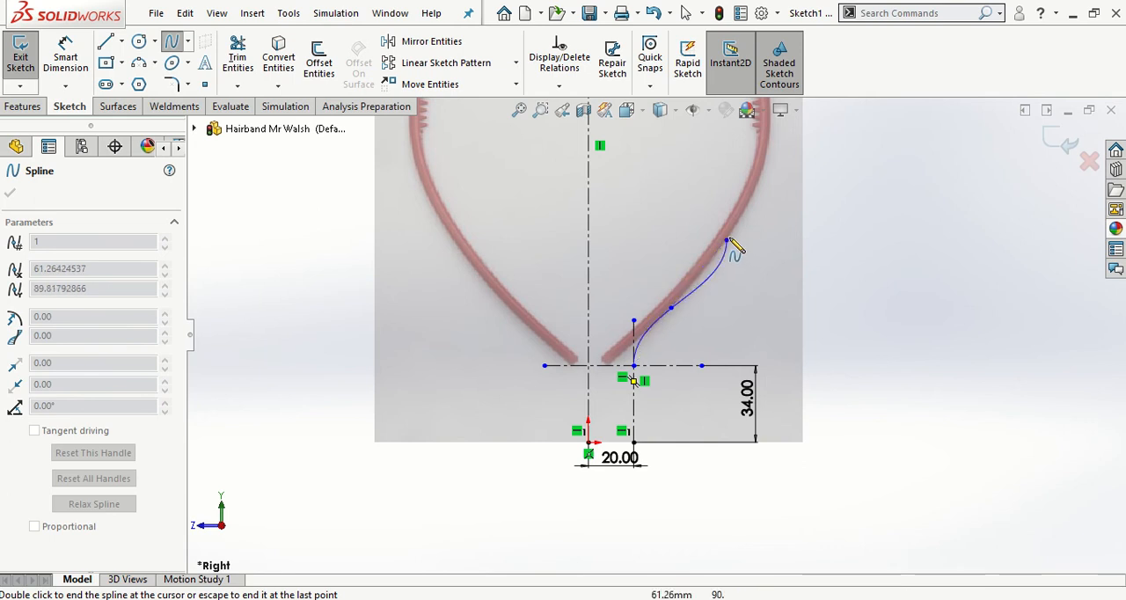
{"action": "left_click", "coordinate": [763, 155]}
- Continue the spline around the hairband's upper right outer edge with two more points and end it on the central centerline at the top
{"action": "scroll", "coordinate": [757, 167], "scroll_direction": "up", "scroll_amount": 5}
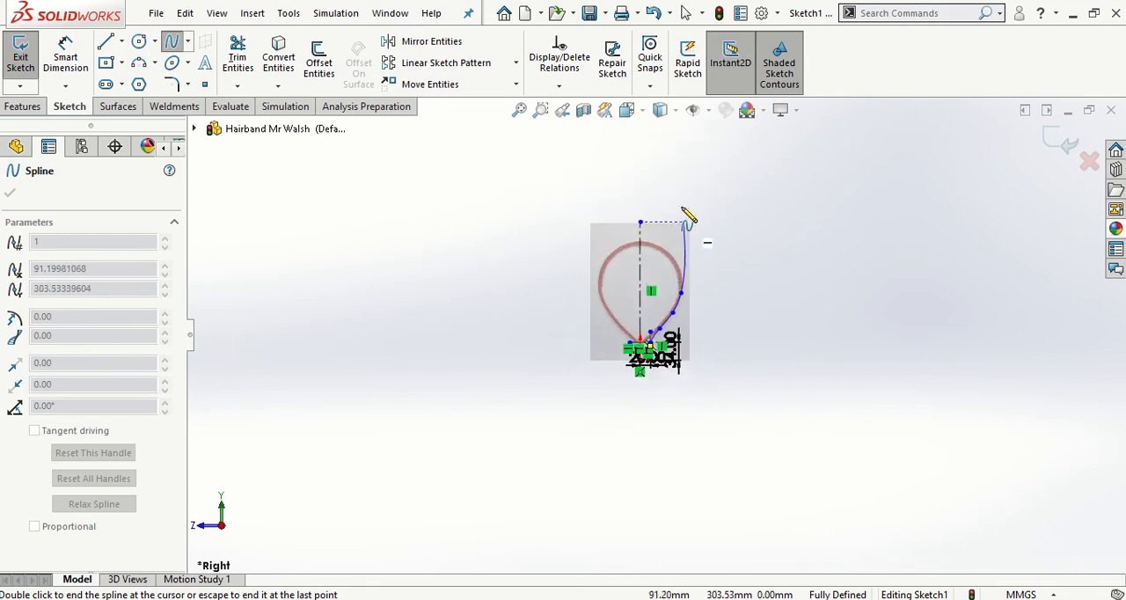
{"action": "scroll", "coordinate": [658, 232], "scroll_direction": "down", "scroll_amount": 3}
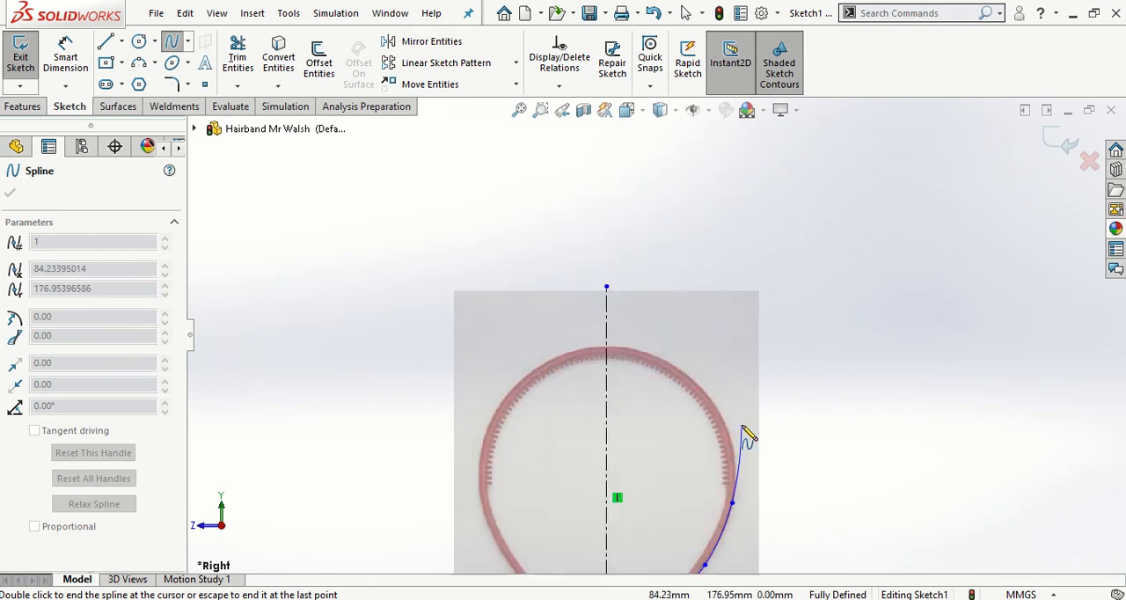
{"action": "left_click", "coordinate": [723, 417]}
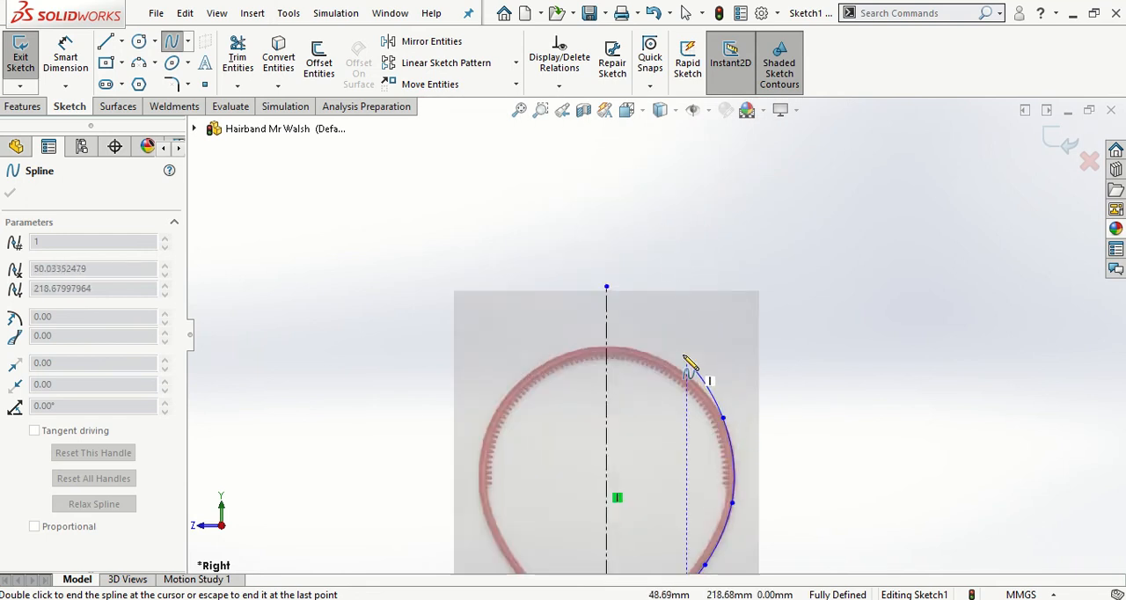
{"action": "left_click", "coordinate": [661, 359]}
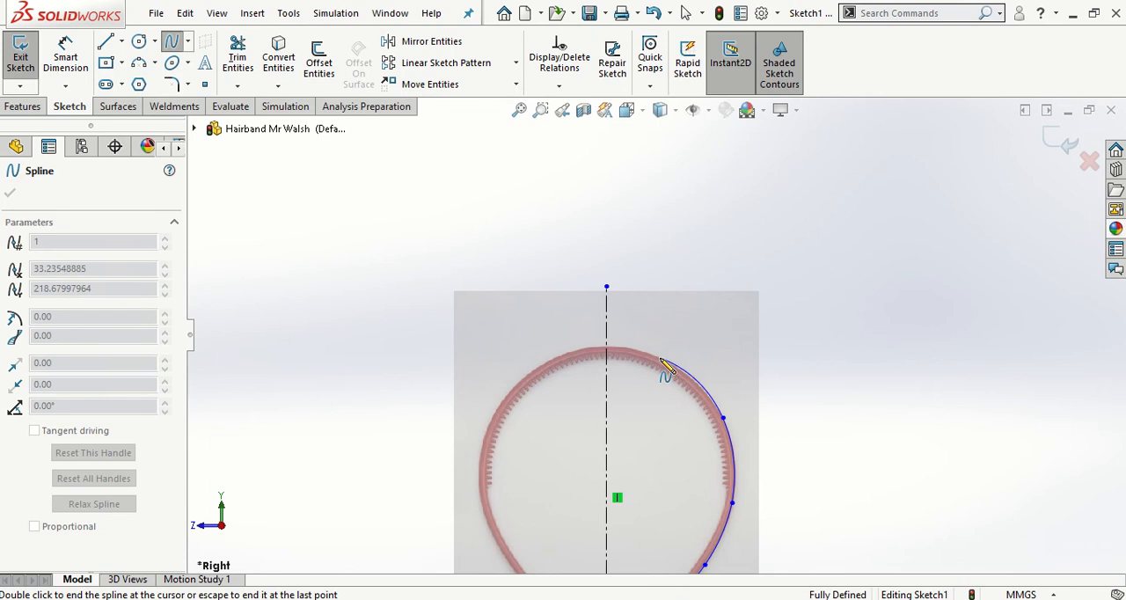
{"action": "left_click", "coordinate": [610, 350]}
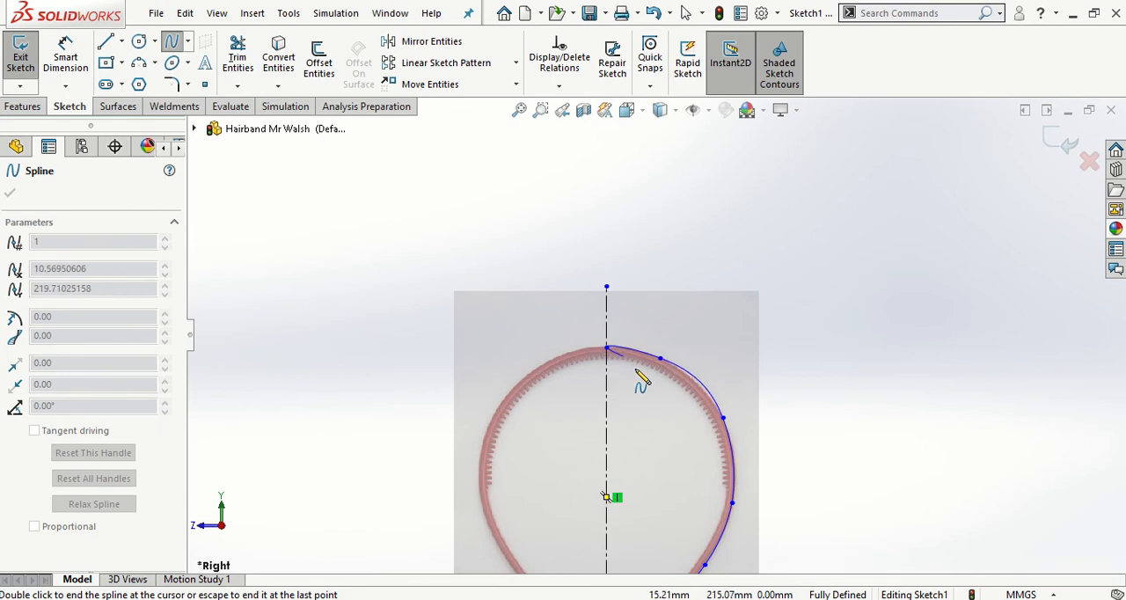
{"action": "key", "text": "Escape"}
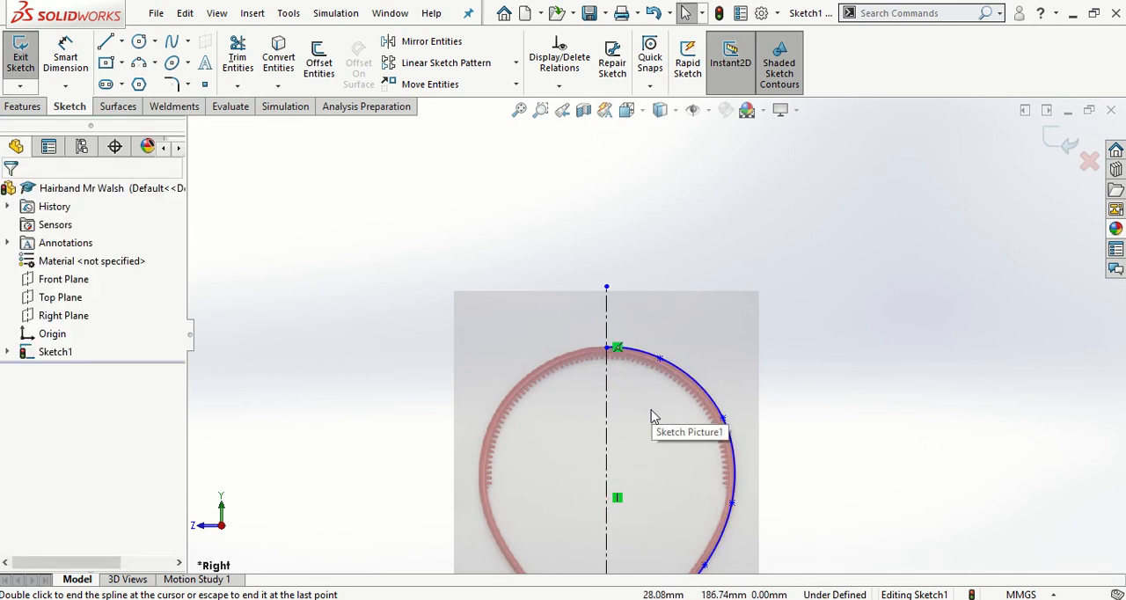
{"action": "scroll", "coordinate": [621, 365], "scroll_direction": "down", "scroll_amount": 6}
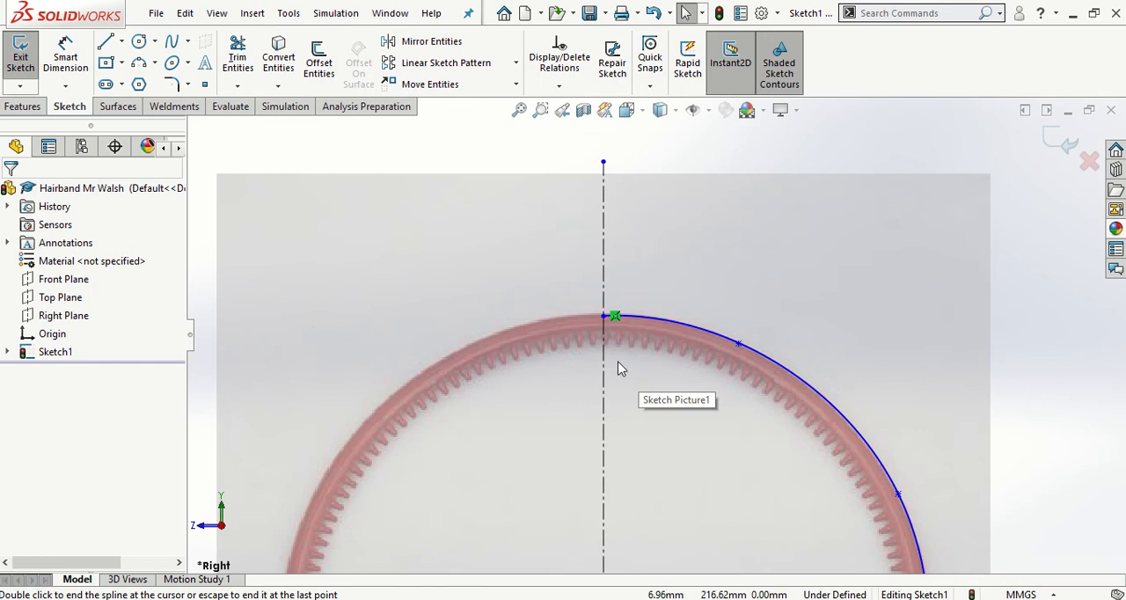
{"action": "scroll", "coordinate": [620, 336], "scroll_direction": "down", "scroll_amount": 3}
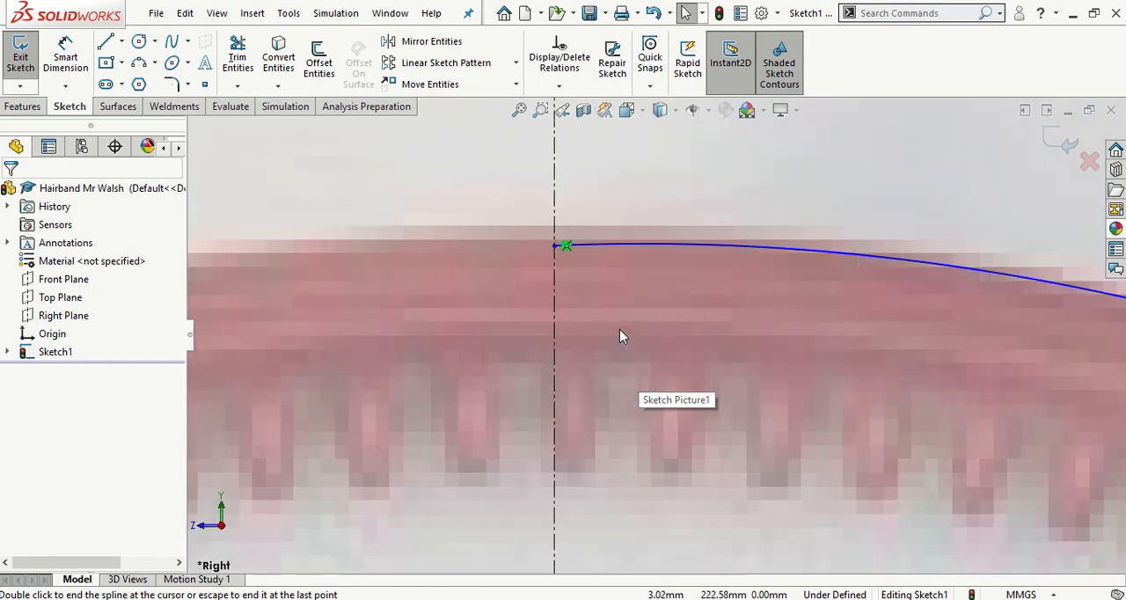
- Make the tangent handle at the spline's upper endpoint on the central centerline horizontal
{"action": "left_click", "coordinate": [589, 252]}
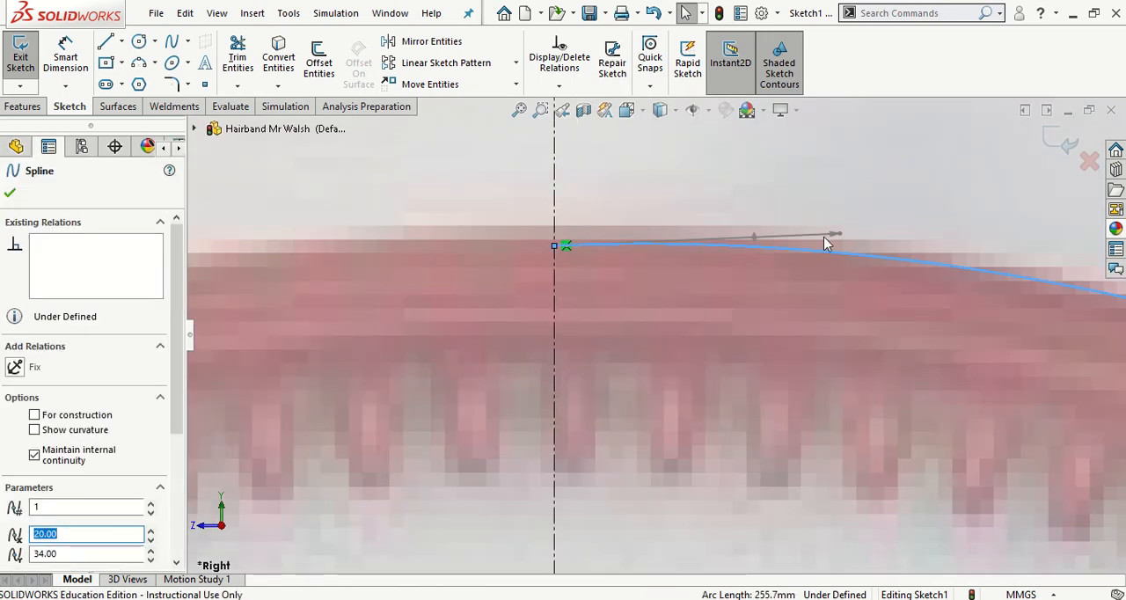
{"action": "left_click", "coordinate": [753, 238]}
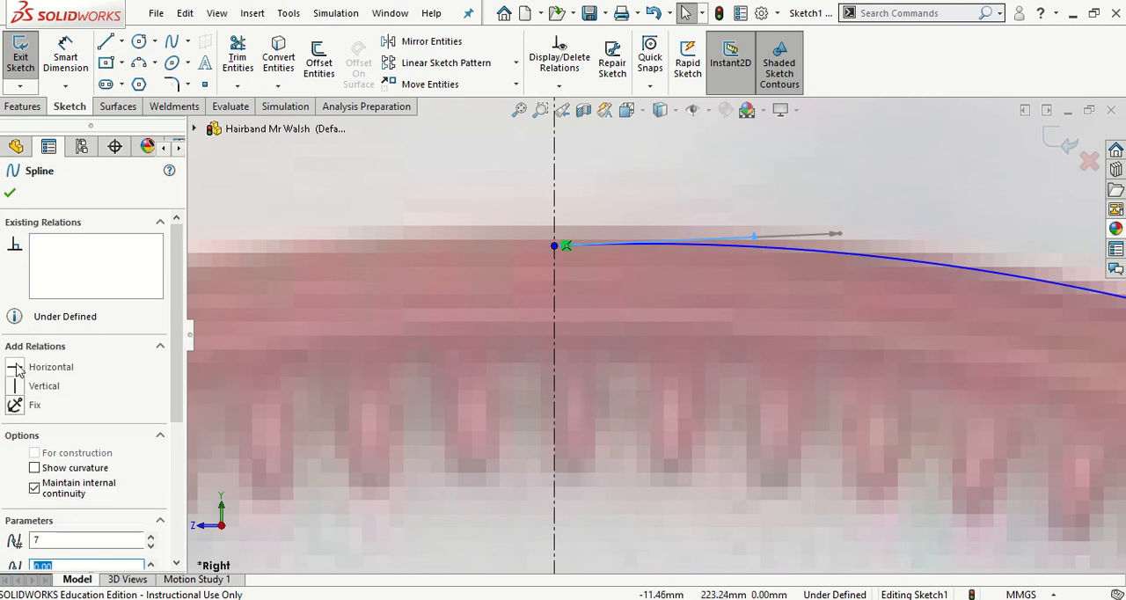
{"action": "left_click", "coordinate": [16, 368]}
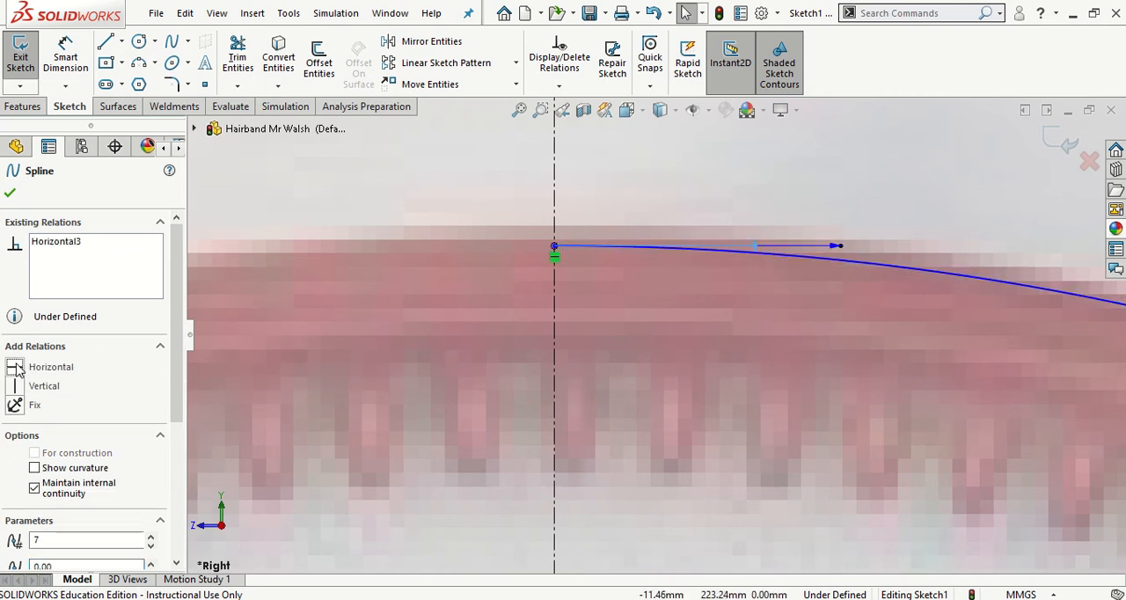
{"action": "left_click", "coordinate": [10, 193]}
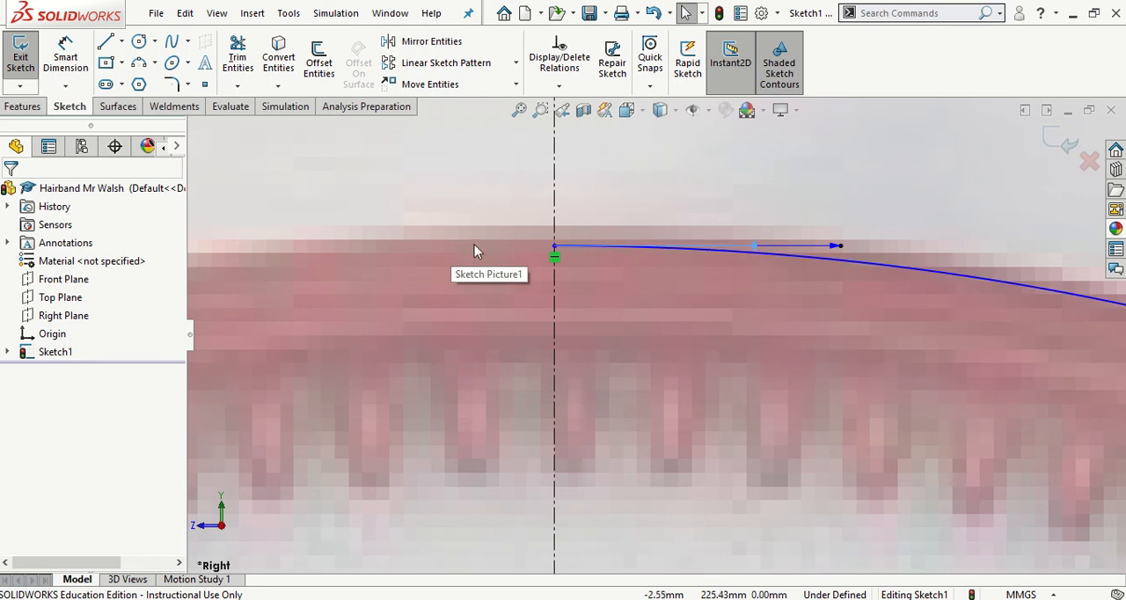
- Examine whether the spline's lower endpoint lies on the crossing of the horizontal and short vertical centerlines
{"action": "key", "text": "f"}
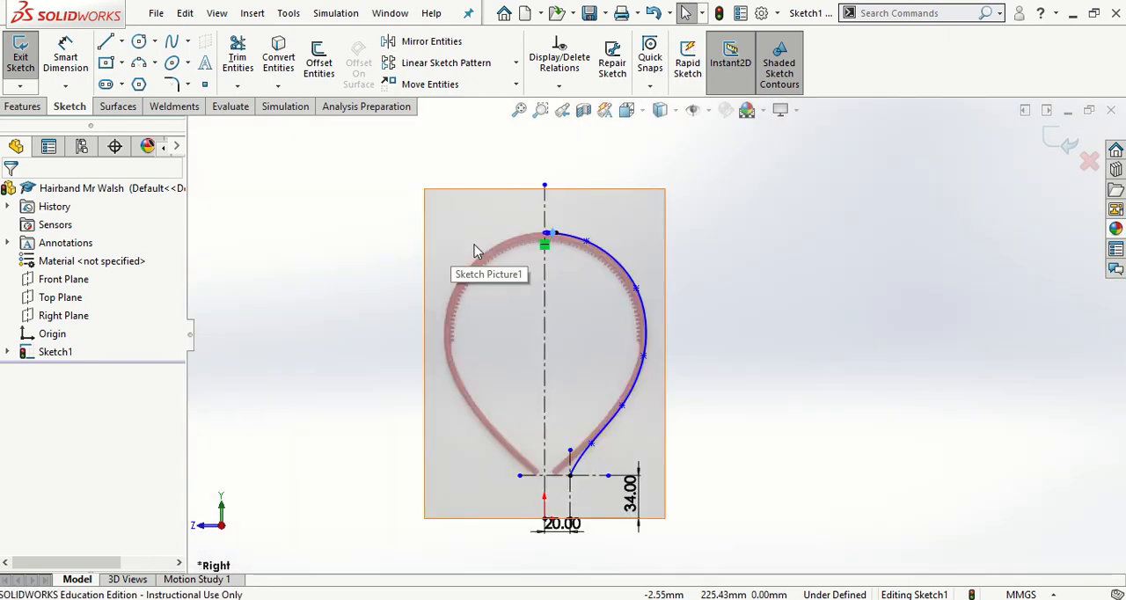
{"action": "scroll", "coordinate": [570, 475], "scroll_direction": "down", "scroll_amount": 7}
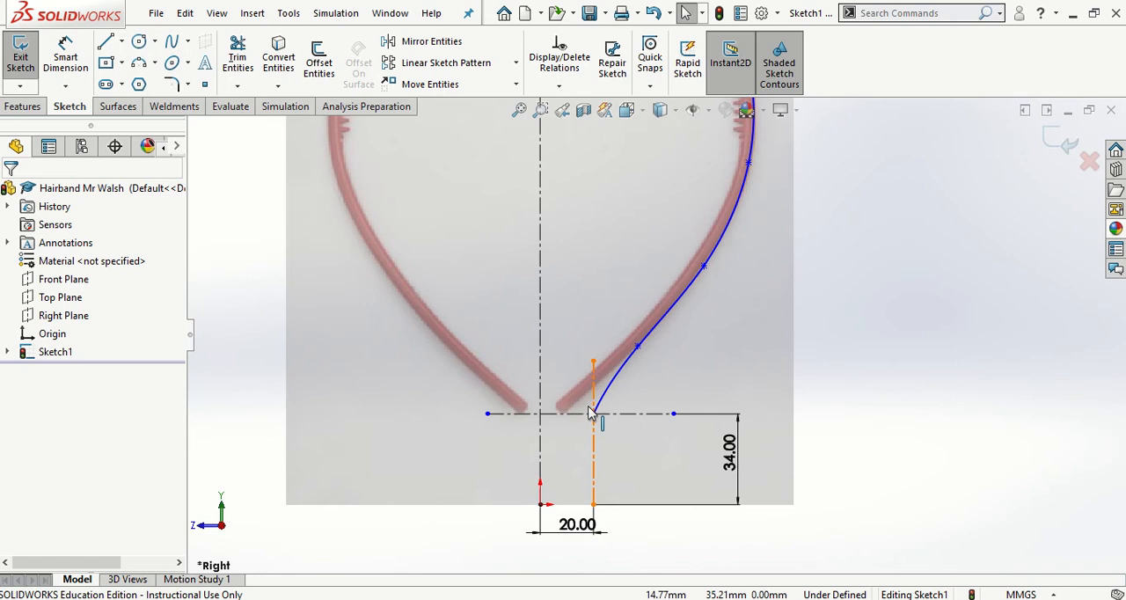
{"action": "scroll", "coordinate": [606, 411], "scroll_direction": "down", "scroll_amount": 5}
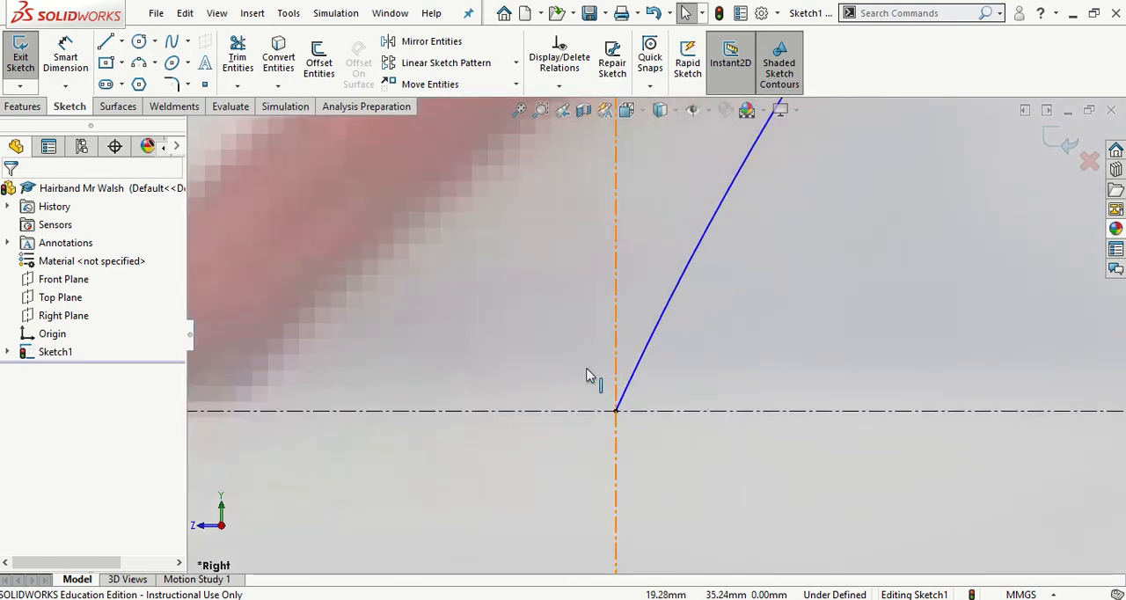
{"action": "scroll", "coordinate": [690, 431], "scroll_direction": "down", "scroll_amount": 5}
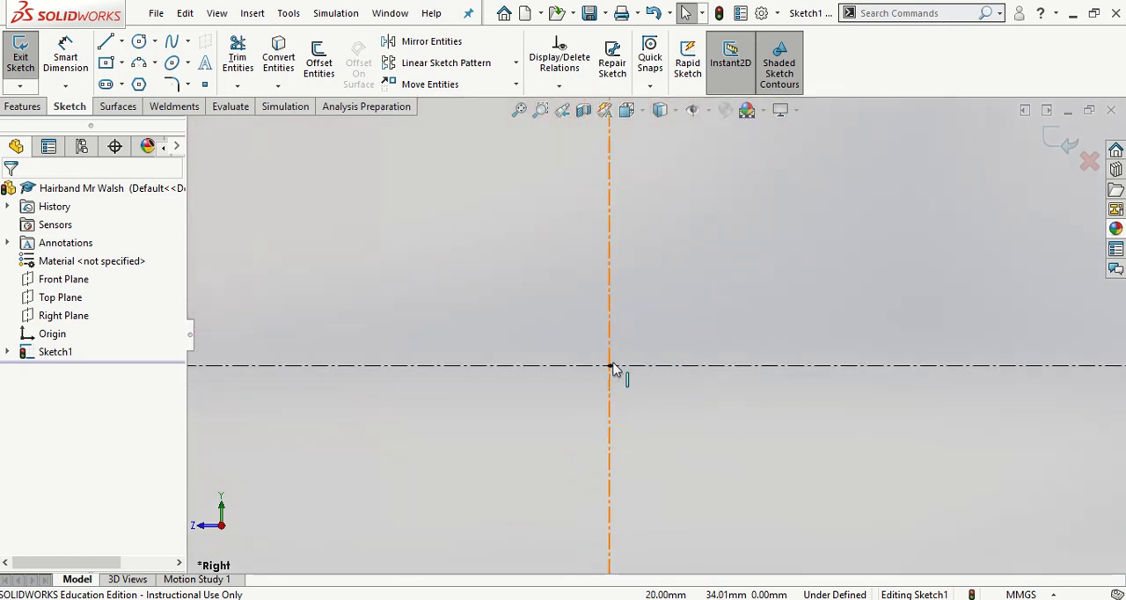
{"action": "scroll", "coordinate": [637, 371], "scroll_direction": "down", "scroll_amount": 2}
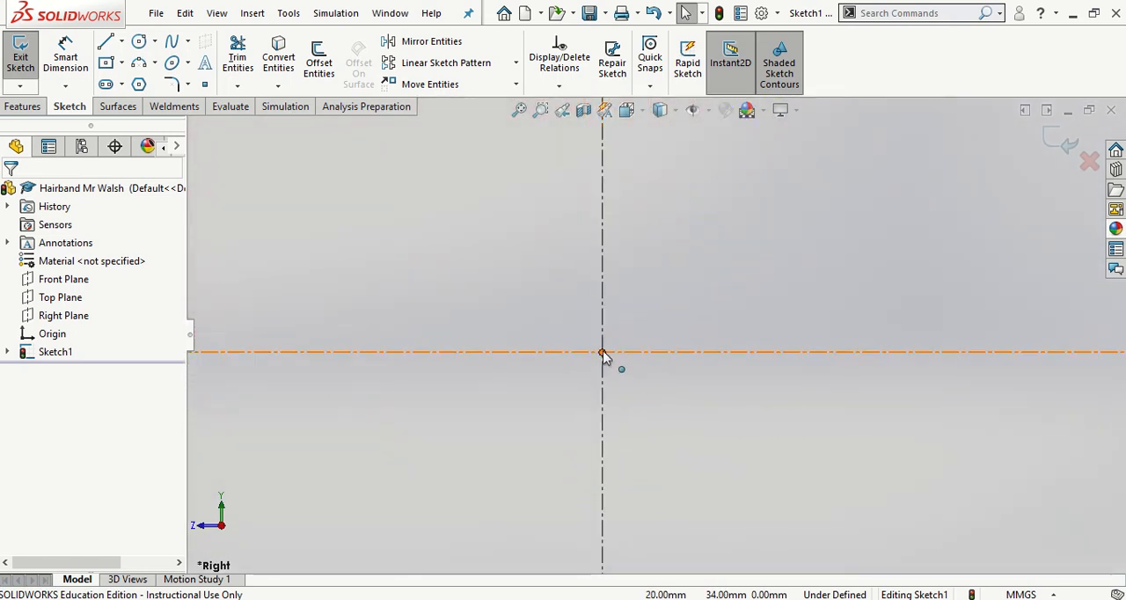
{"action": "scroll", "coordinate": [604, 352], "scroll_direction": "up", "scroll_amount": 5}
{"action": "scroll", "coordinate": [680, 341], "scroll_direction": "up", "scroll_amount": 2}
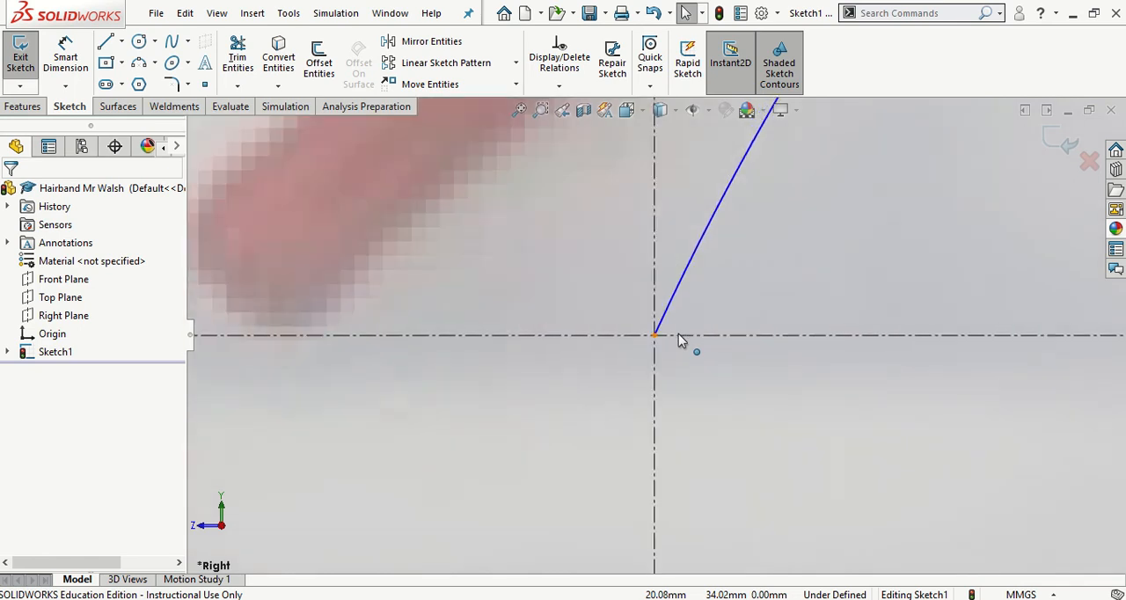
{"action": "scroll", "coordinate": [679, 339], "scroll_direction": "up", "scroll_amount": 3}
{"action": "scroll", "coordinate": [679, 340], "scroll_direction": "up", "scroll_amount": 4}
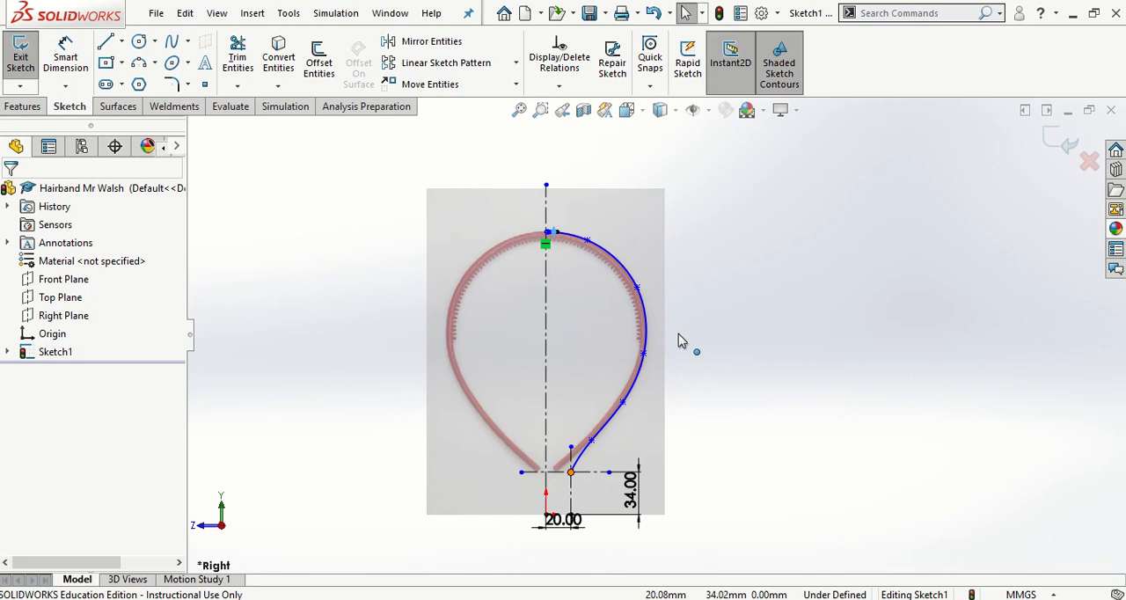
- Save the part and offset the spline 4 mm toward the inside of the hairband
{"action": "left_click", "coordinate": [589, 12]}
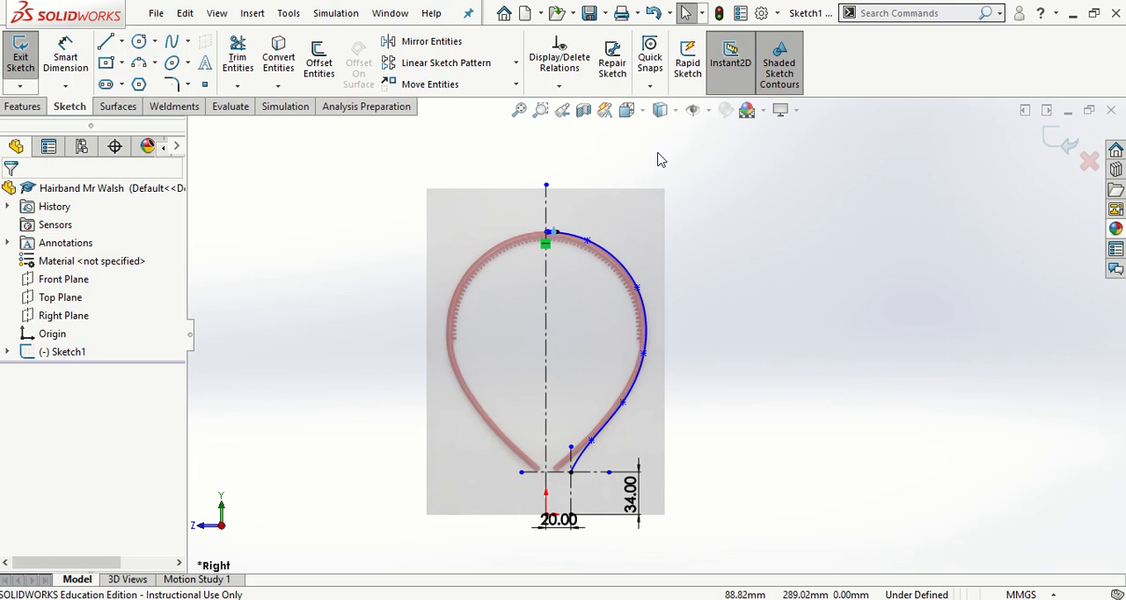
{"action": "left_click", "coordinate": [318, 62]}
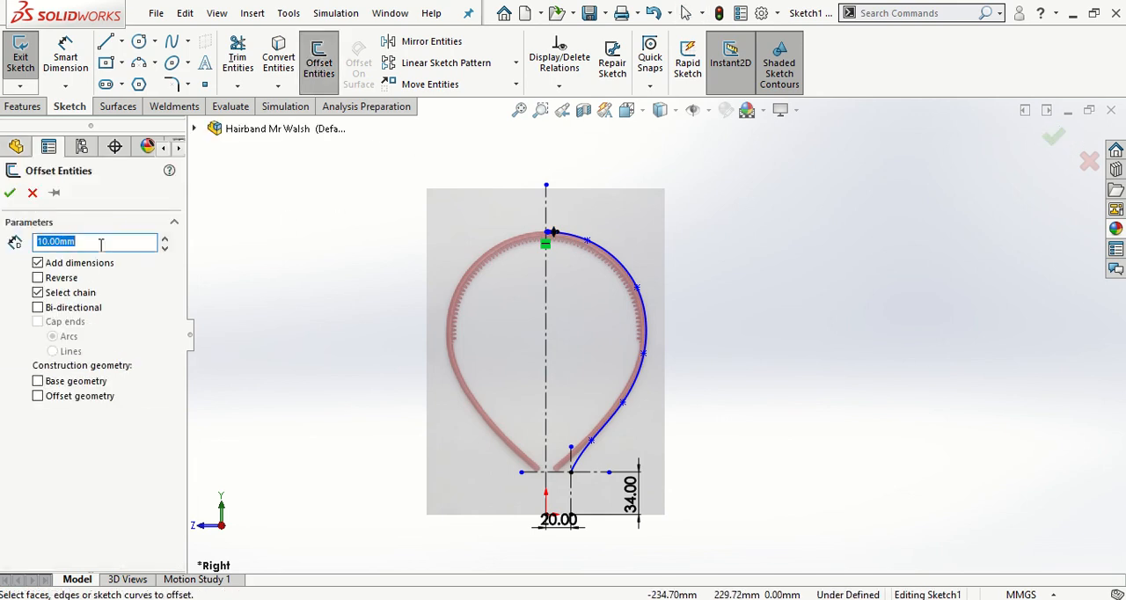
{"action": "type", "text": "4"}
{"action": "key", "text": "Return"}
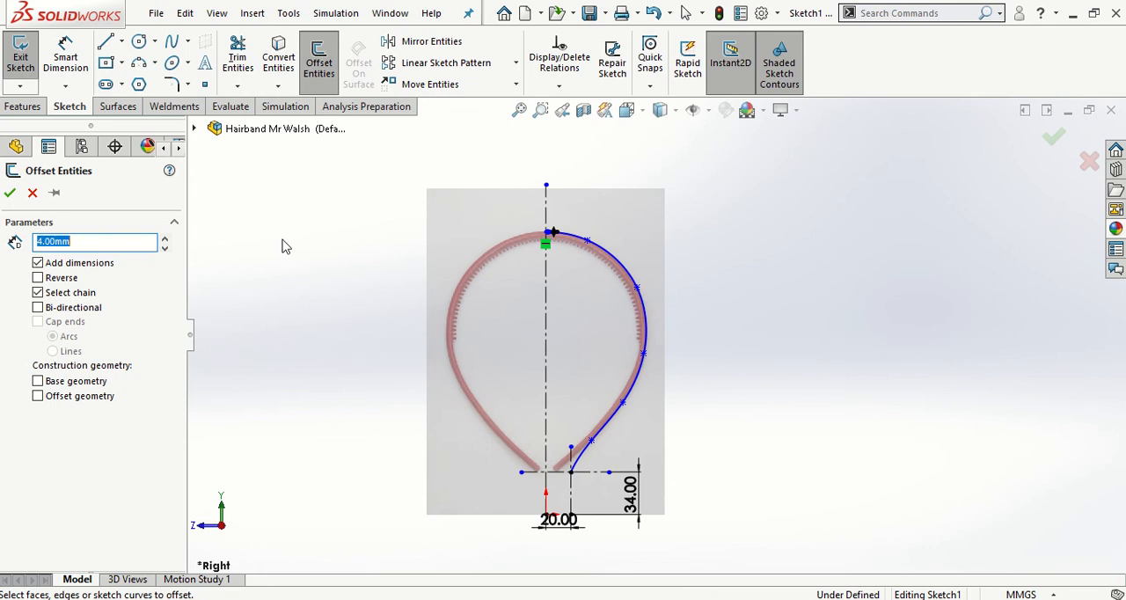
{"action": "left_click", "coordinate": [626, 266]}
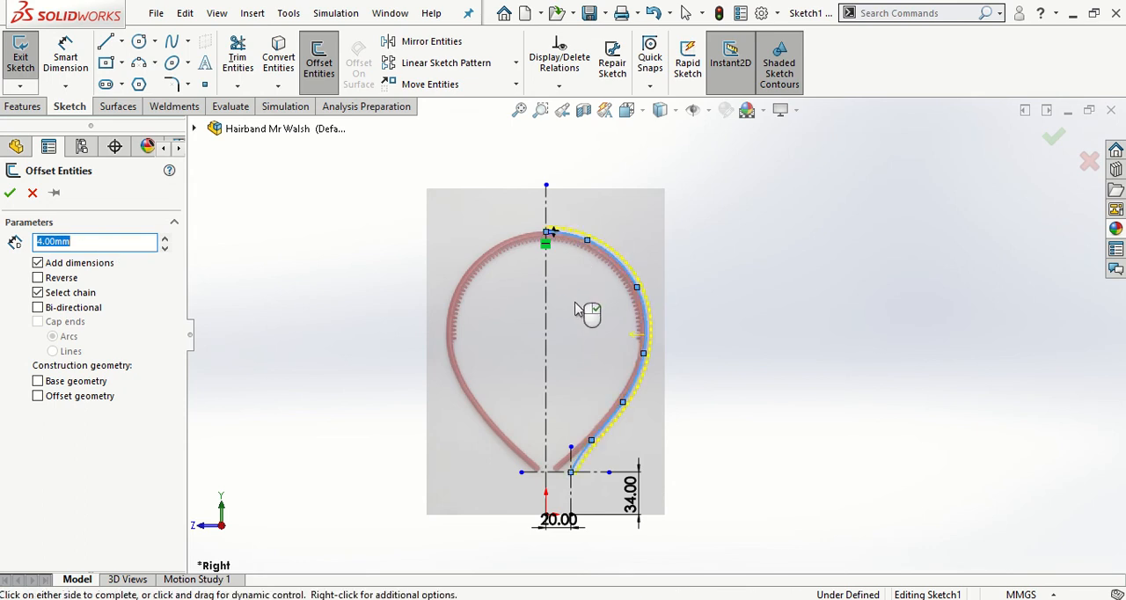
{"action": "scroll", "coordinate": [642, 284], "scroll_direction": "down", "scroll_amount": 4}
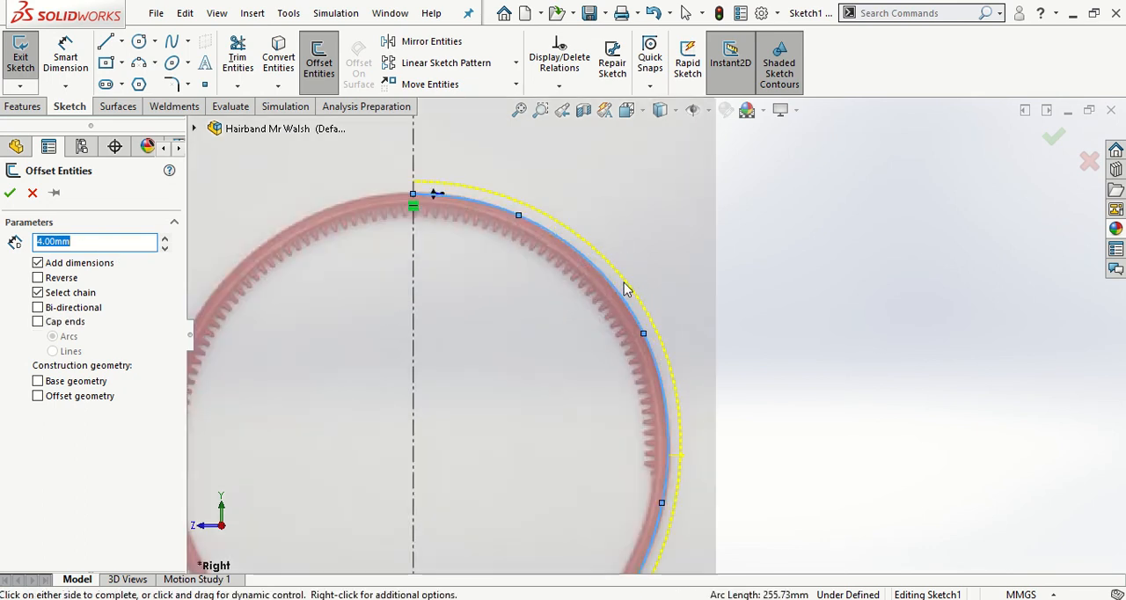
{"action": "left_click", "coordinate": [38, 278]}
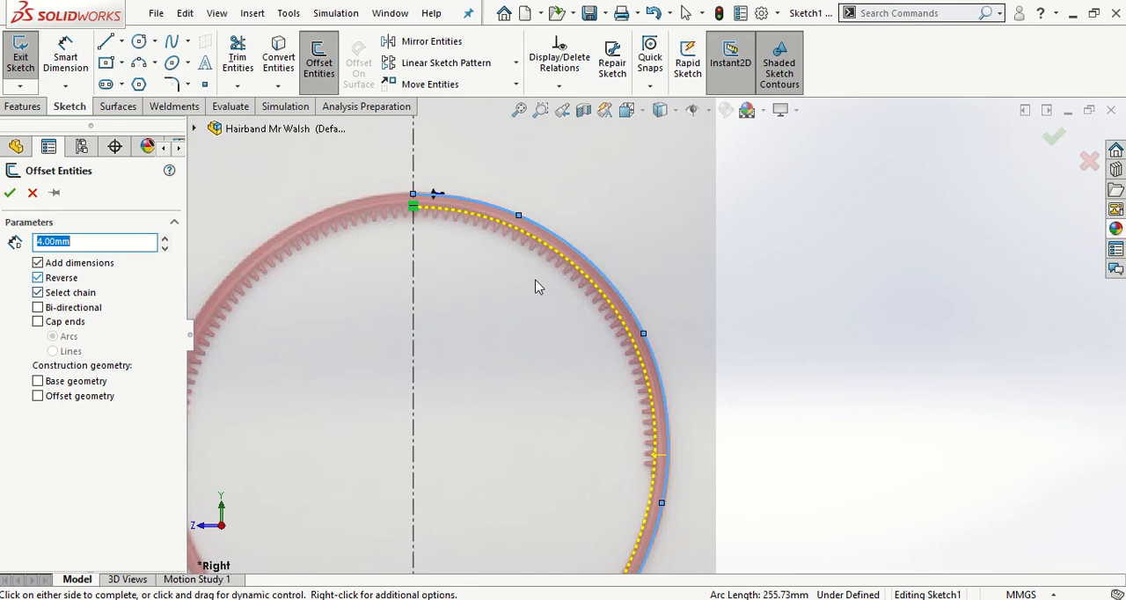
{"action": "left_click", "coordinate": [10, 194]}
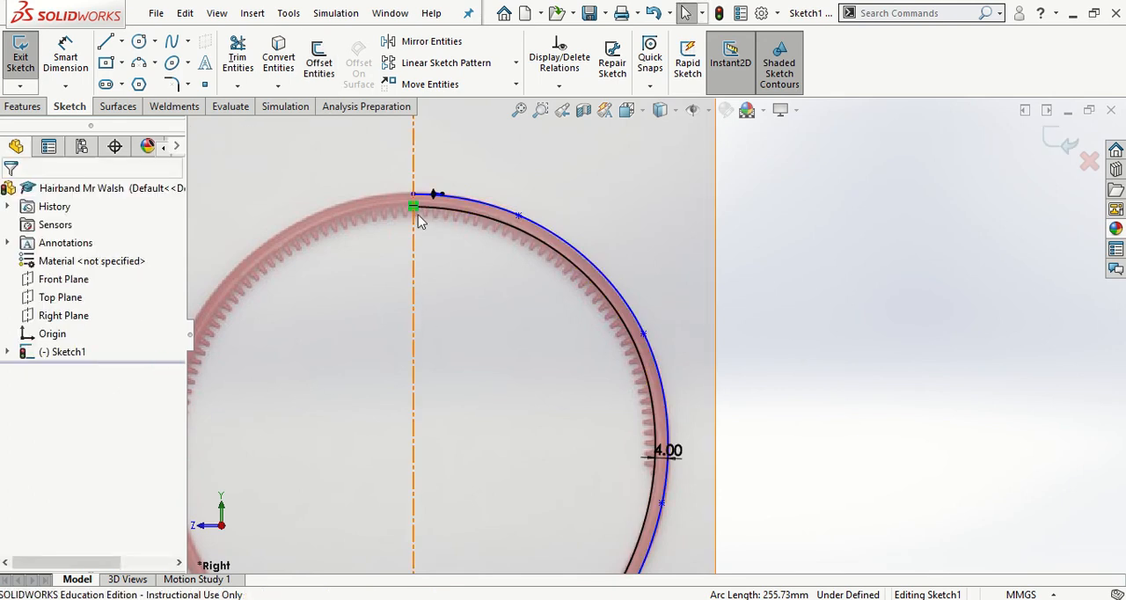
- Draw a line closing the lower end of the right arm, from the offset curve's endpoint to the outer spline's endpoint
{"action": "scroll", "coordinate": [419, 222], "scroll_direction": "down", "scroll_amount": 3}
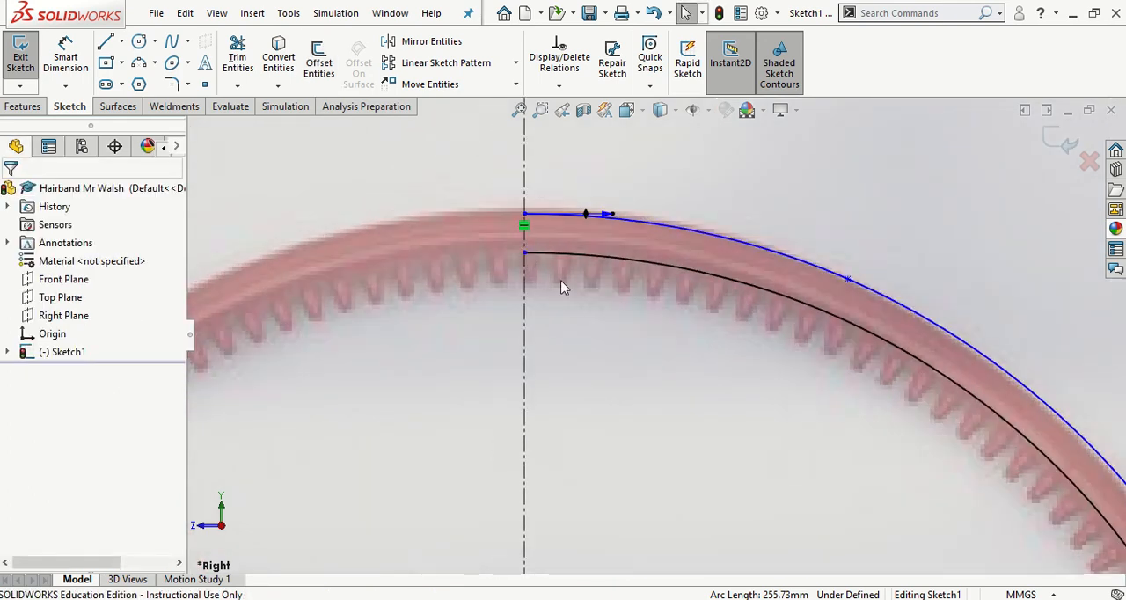
{"action": "scroll", "coordinate": [626, 364], "scroll_direction": "up", "scroll_amount": 5}
{"action": "scroll", "coordinate": [615, 493], "scroll_direction": "down", "scroll_amount": 3}
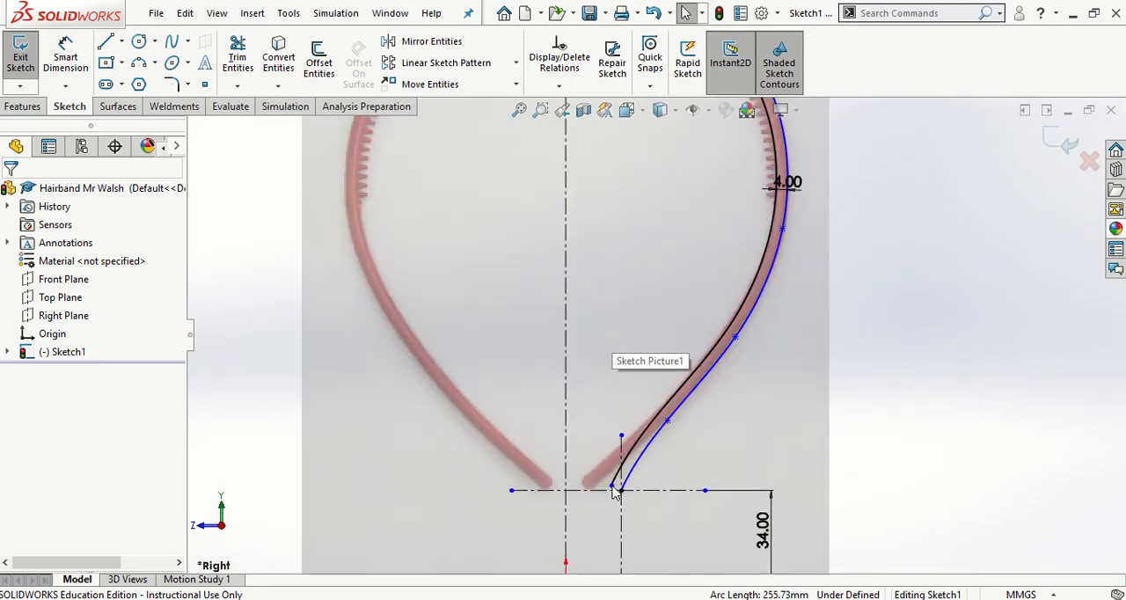
{"action": "left_click", "coordinate": [104, 44]}
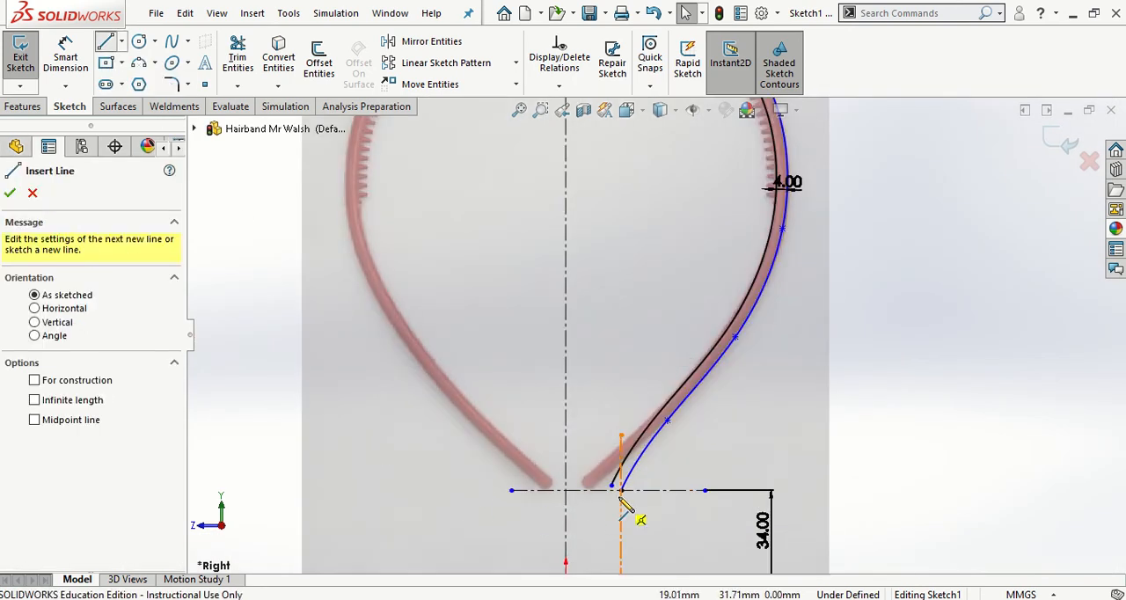
{"action": "scroll", "coordinate": [620, 503], "scroll_direction": "down", "scroll_amount": 6}
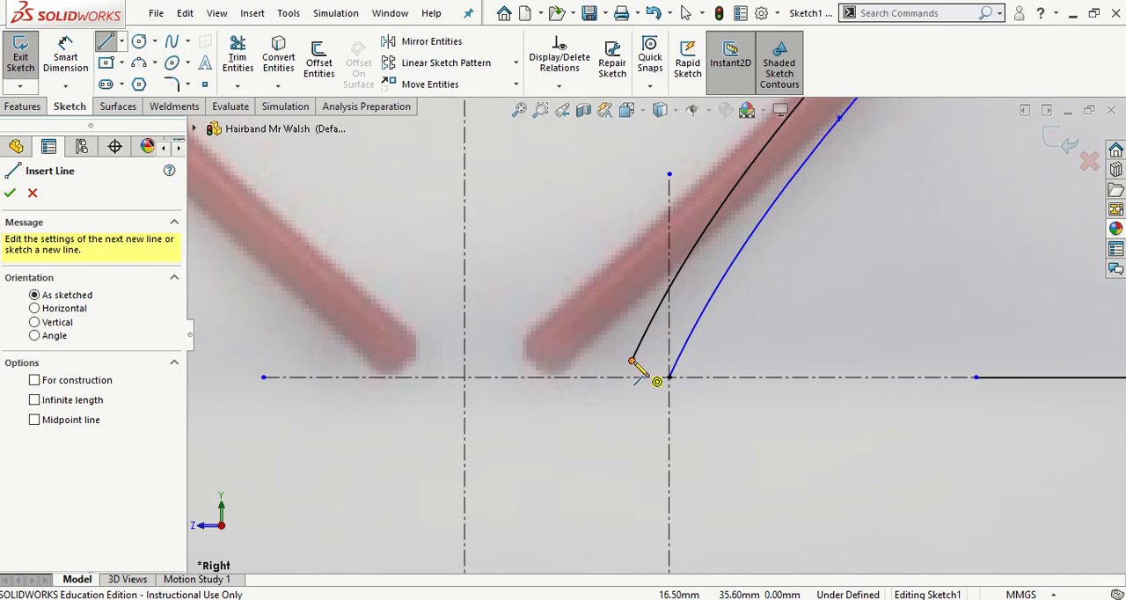
{"action": "left_click", "coordinate": [632, 360]}
{"action": "left_click", "coordinate": [670, 377]}
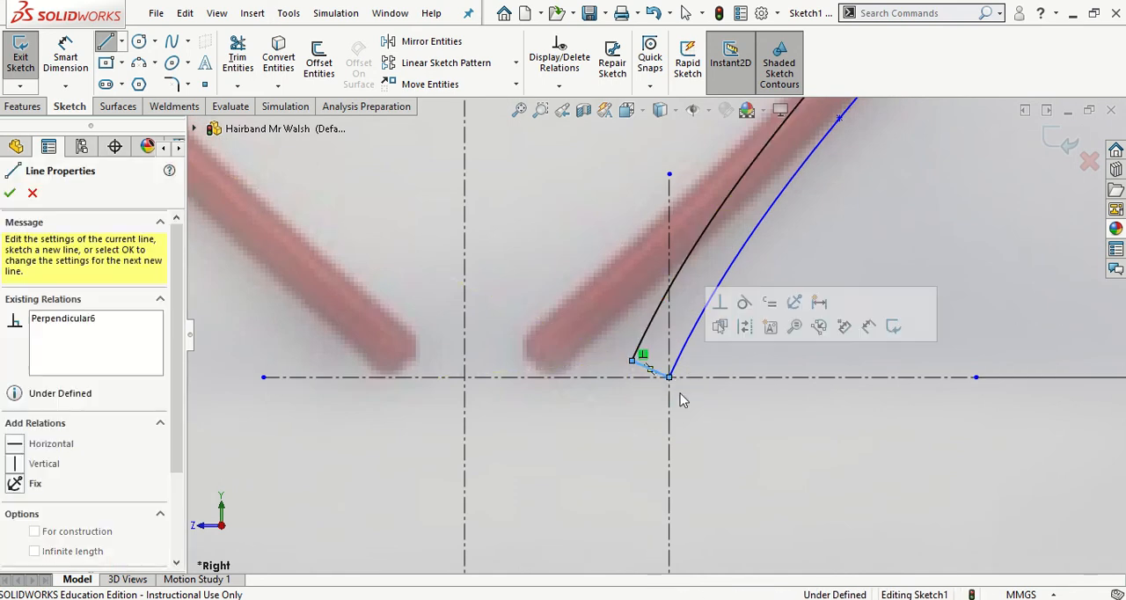
{"action": "key", "text": "Escape"}
- Mirror the outer spline, its offset curve and the short end line about the central vertical centerline, and save the part
{"action": "key", "text": "f"}
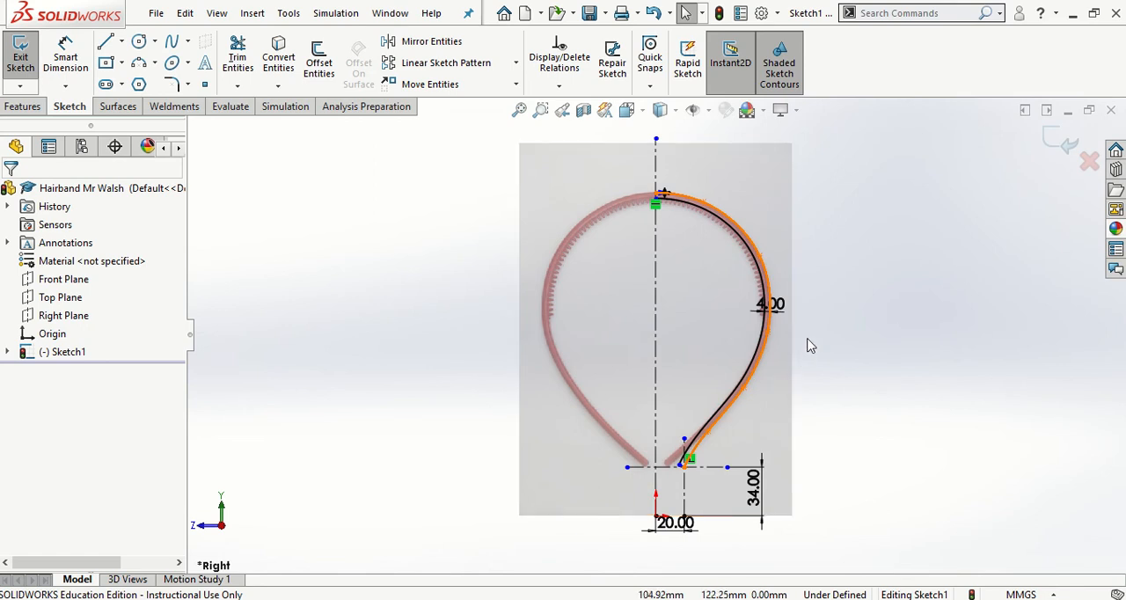
{"action": "left_click", "coordinate": [435, 46]}
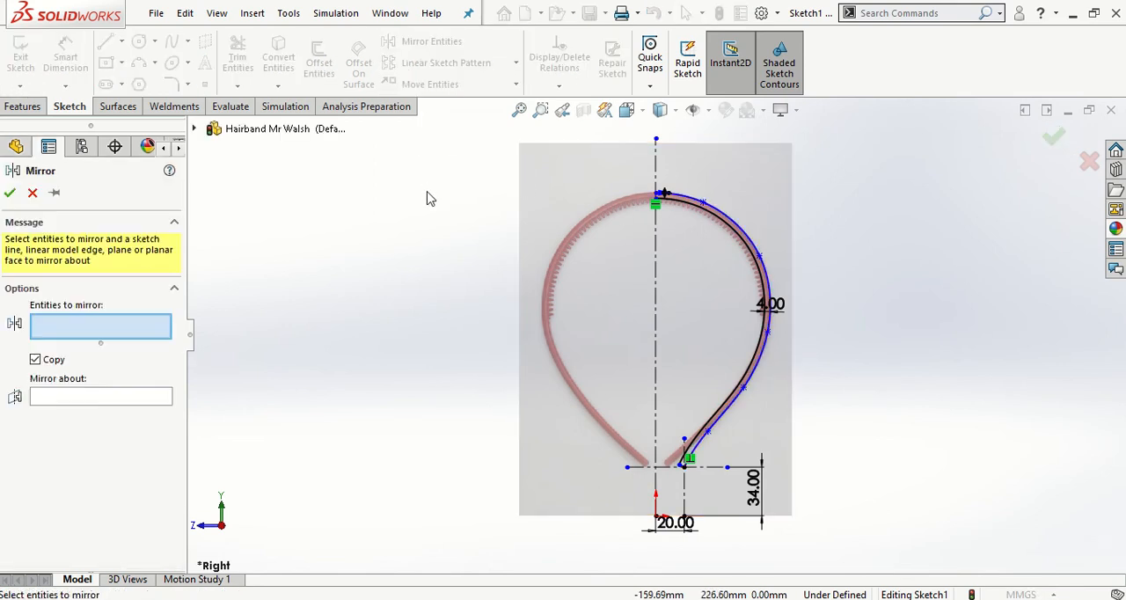
{"action": "left_click", "coordinate": [726, 221]}
{"action": "left_click", "coordinate": [727, 221]}
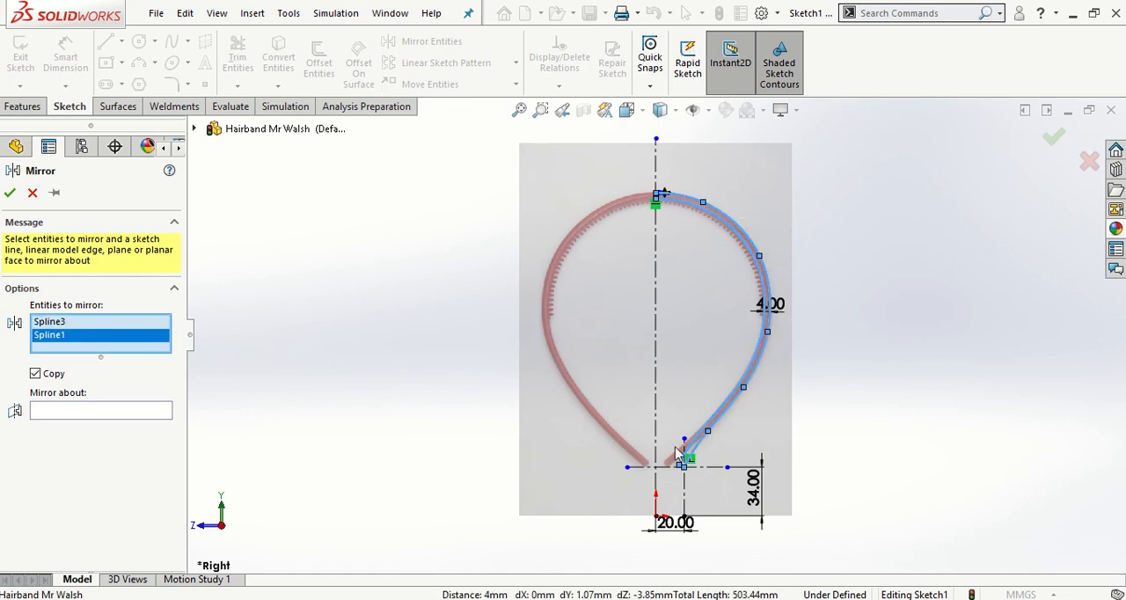
{"action": "scroll", "coordinate": [679, 456], "scroll_direction": "down", "scroll_amount": 8}
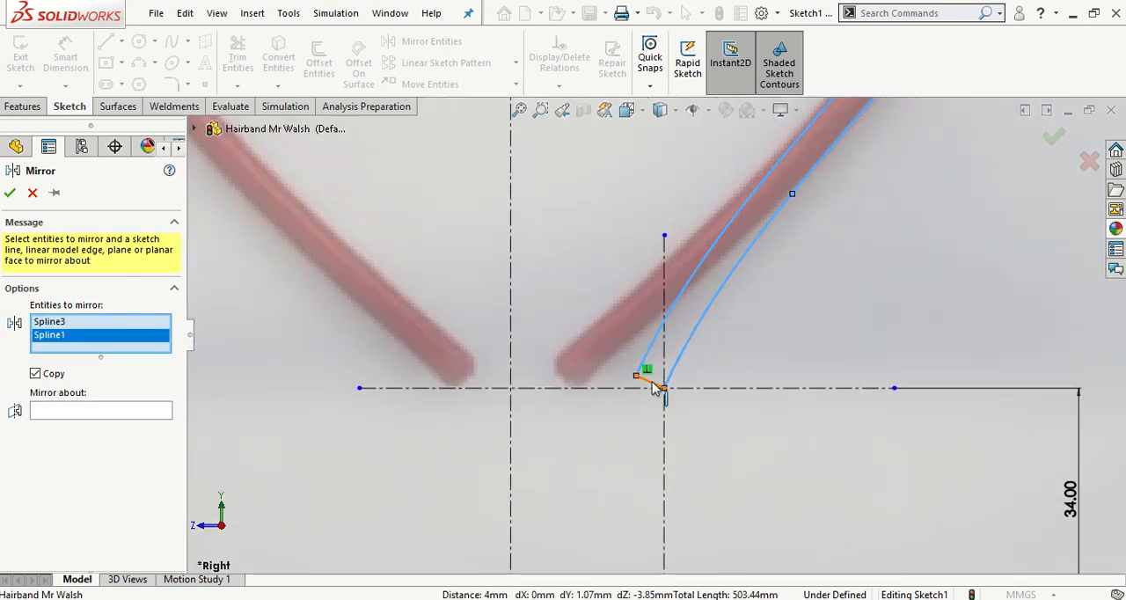
{"action": "left_click", "coordinate": [655, 387]}
{"action": "left_click", "coordinate": [90, 427]}
{"action": "scroll", "coordinate": [541, 327], "scroll_direction": "up", "scroll_amount": 6}
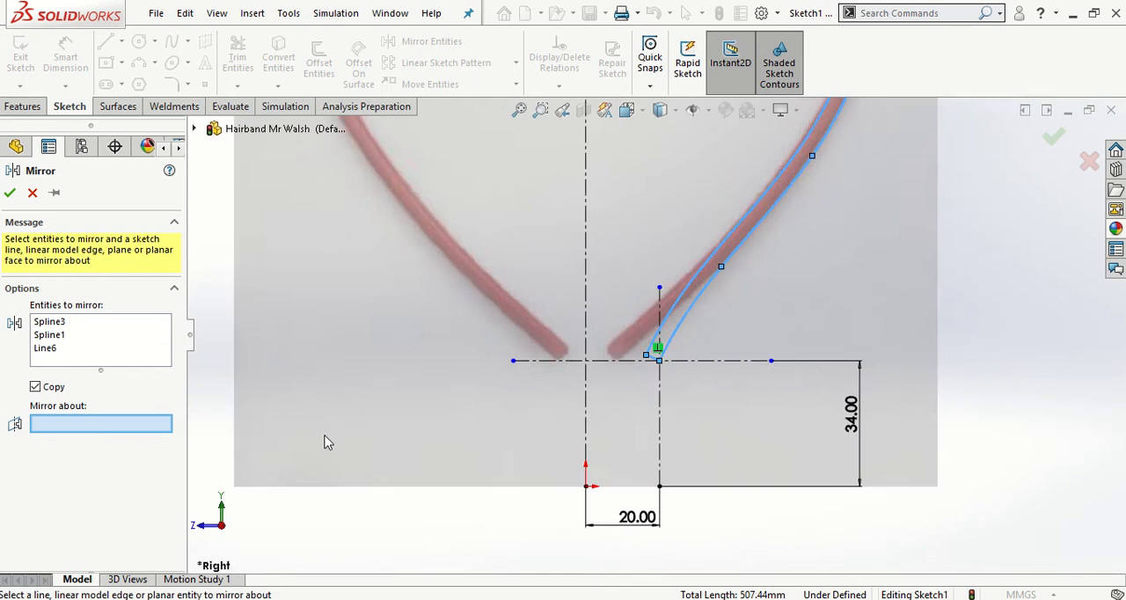
{"action": "left_click", "coordinate": [626, 245]}
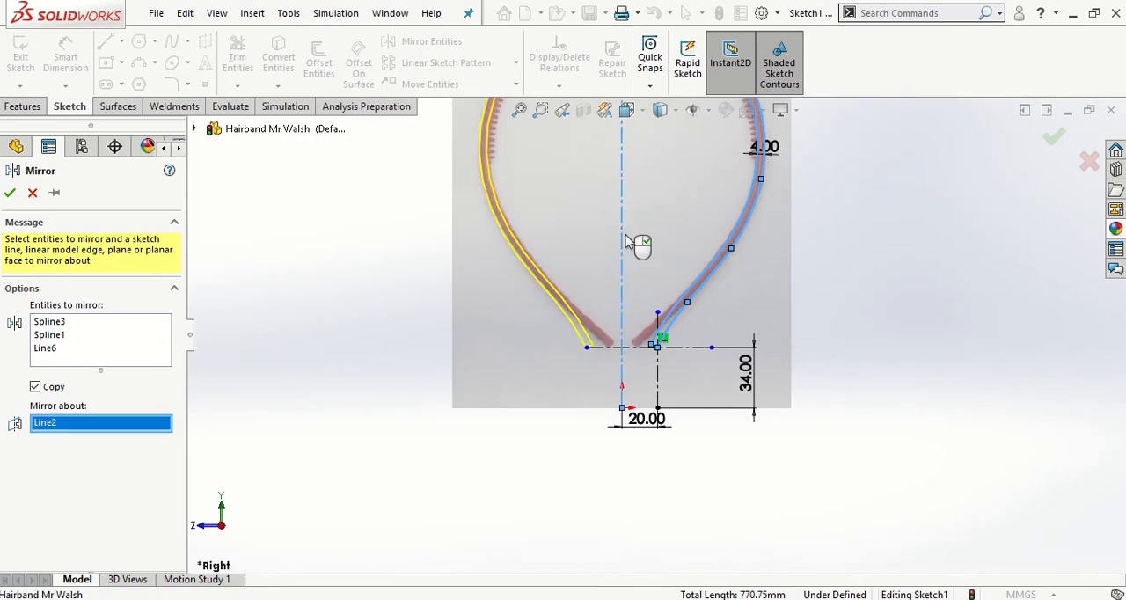
{"action": "left_click", "coordinate": [10, 193]}
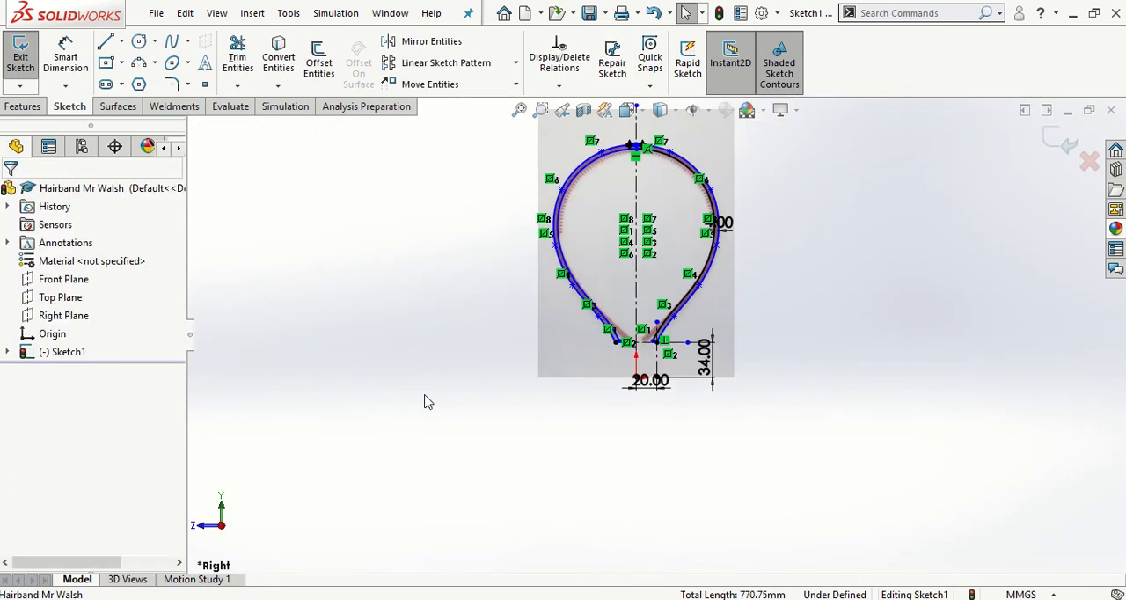
{"action": "left_click", "coordinate": [678, 318]}
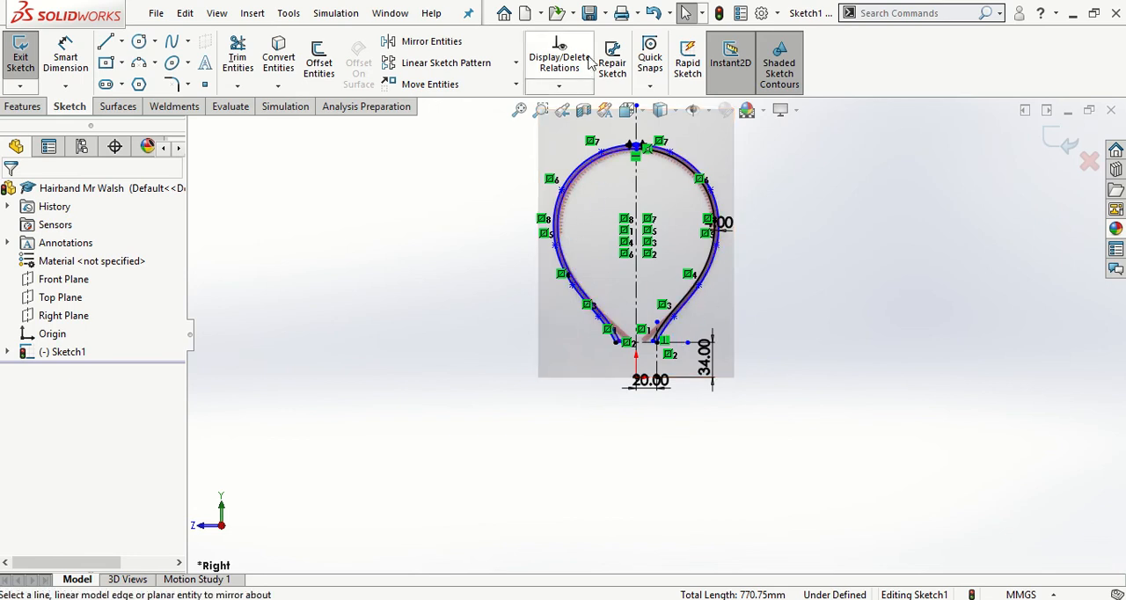
{"action": "left_click", "coordinate": [590, 13]}
- Extrude the closed hairband profile 10 mm with a Mid Plane end condition
{"action": "key", "text": "ctrl+7"}
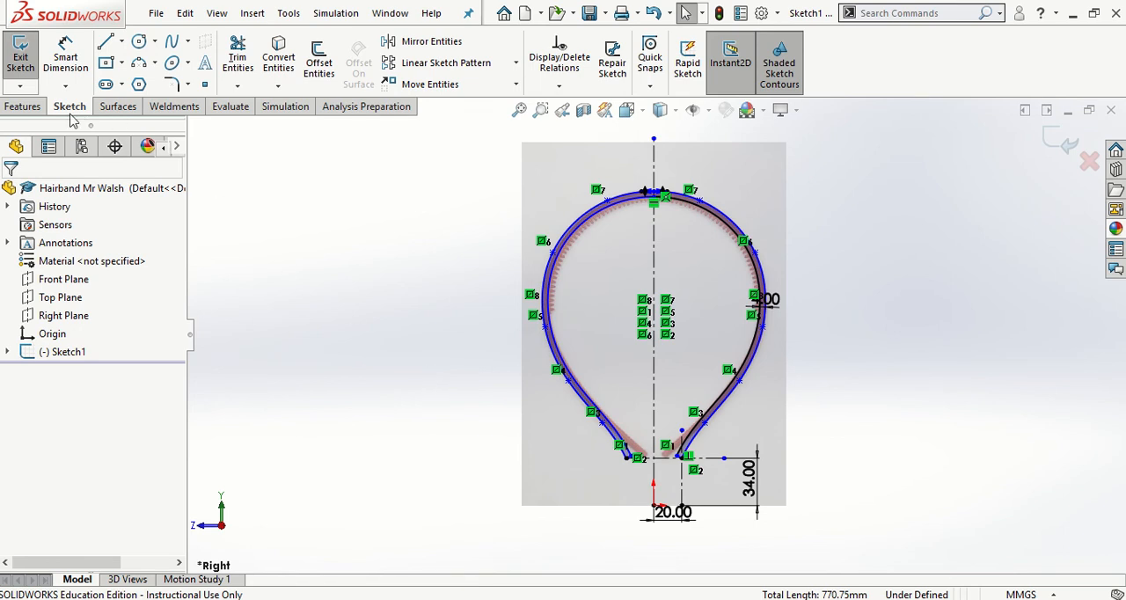
{"action": "left_click", "coordinate": [22, 106]}
{"action": "left_click", "coordinate": [27, 62]}
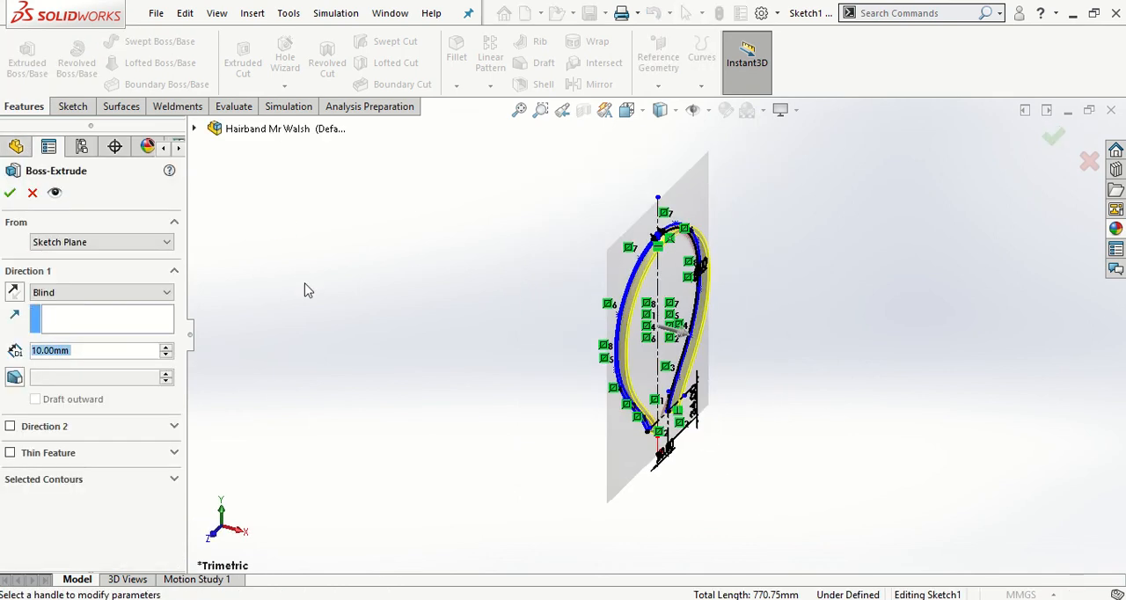
{"action": "left_click", "coordinate": [154, 296]}
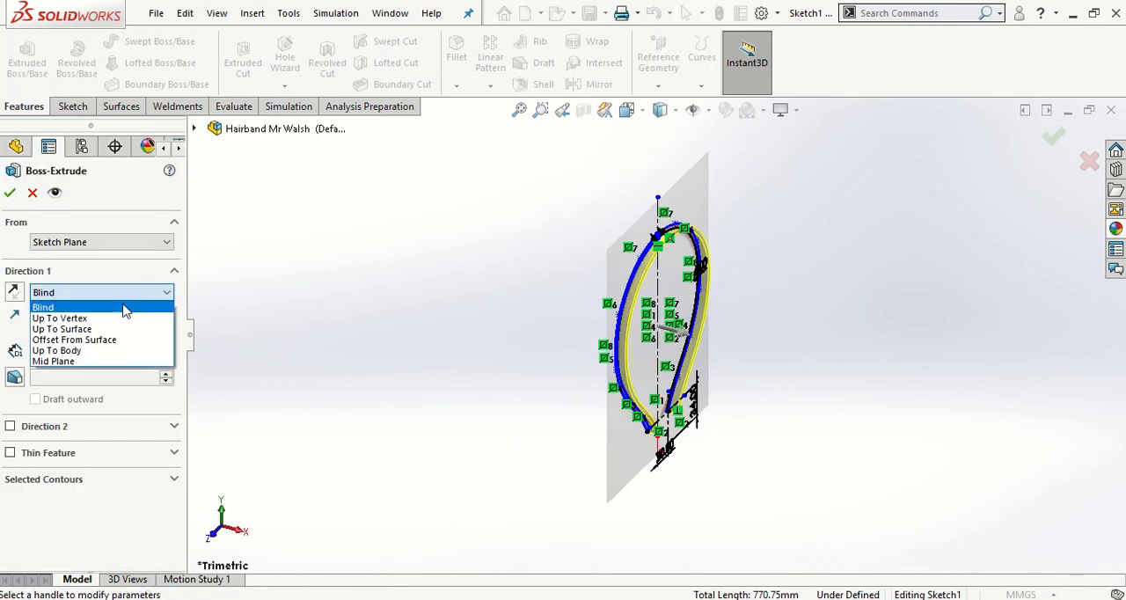
{"action": "left_click", "coordinate": [88, 360]}
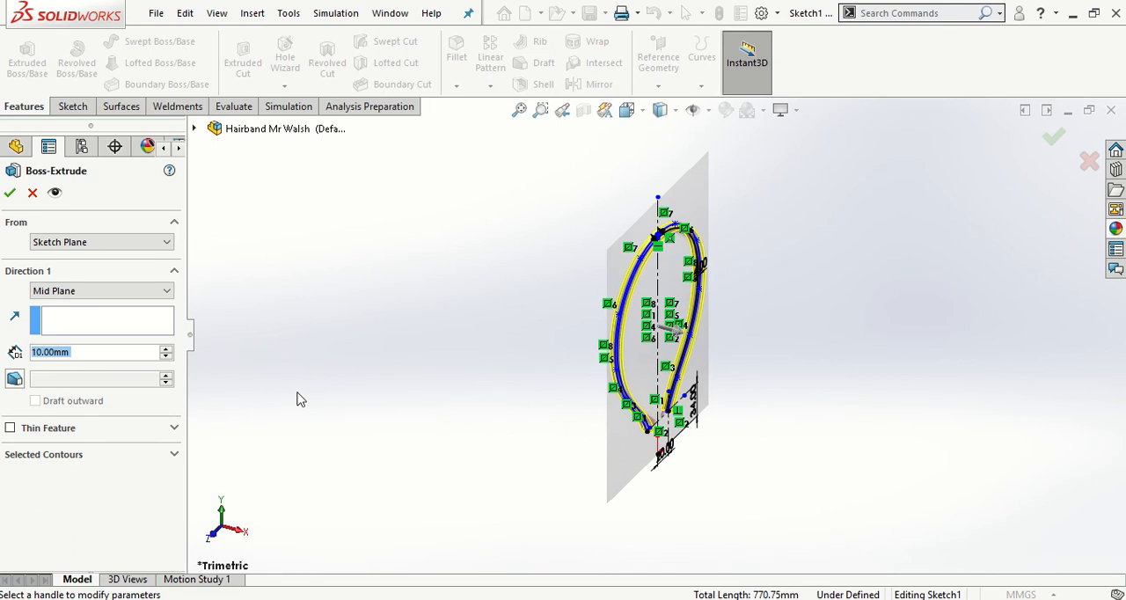
{"action": "left_click", "coordinate": [10, 193]}
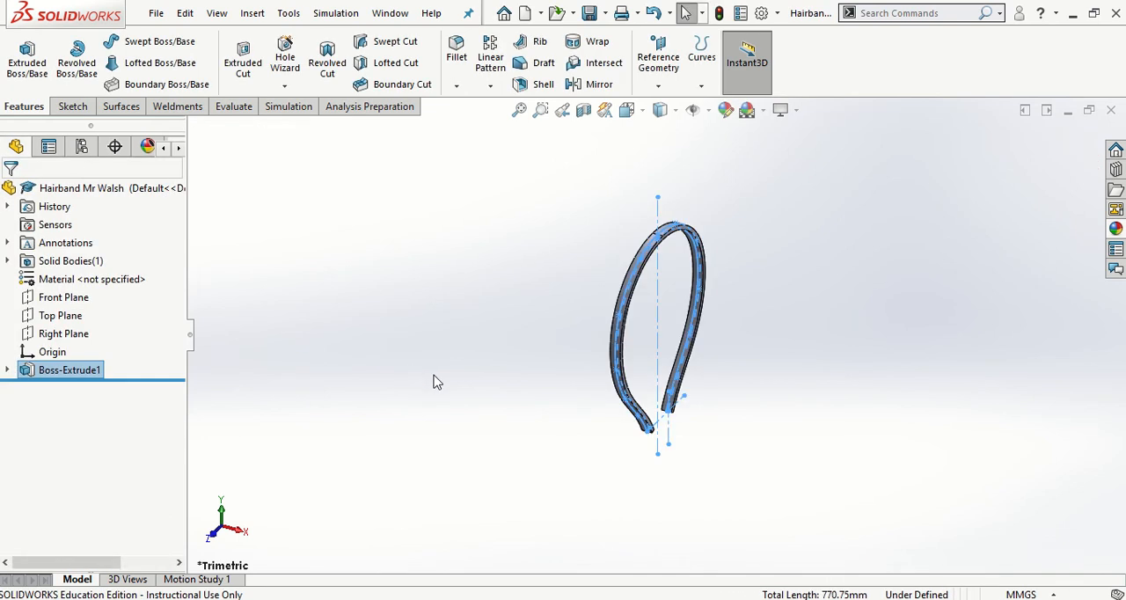
{"action": "left_click", "coordinate": [433, 382]}
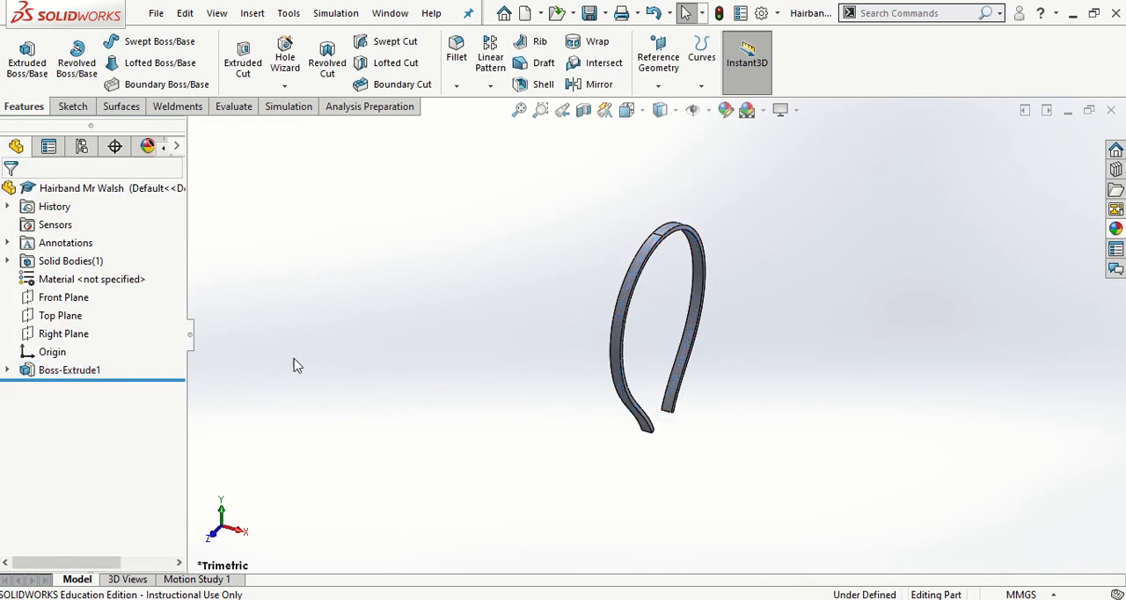
- Rename the extrusion feature as Hairband
{"action": "right_click", "coordinate": [99, 373]}
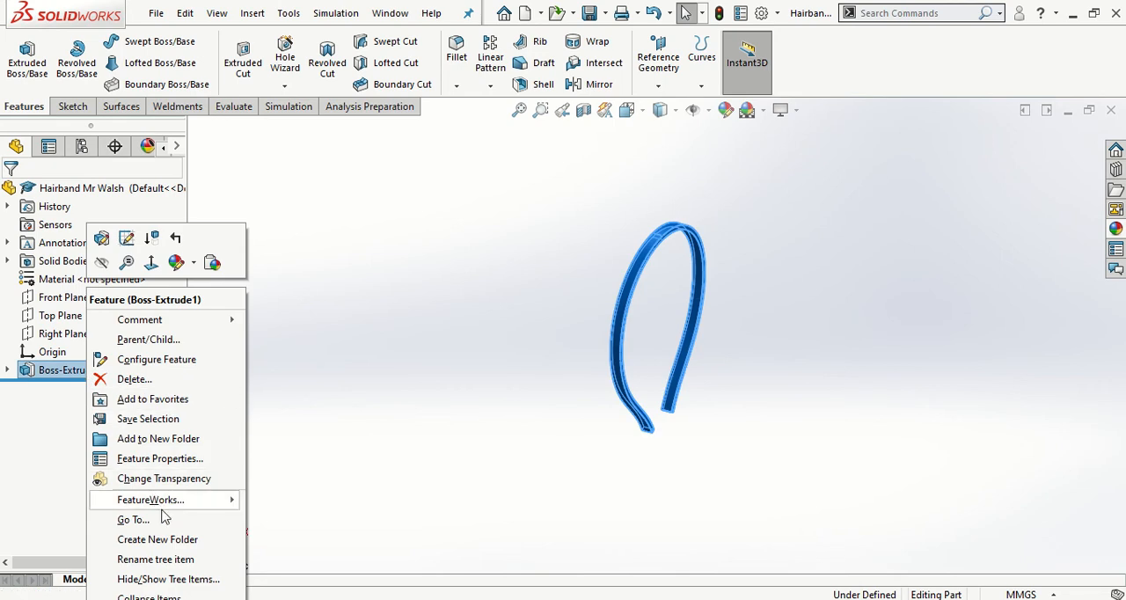
{"action": "left_click", "coordinate": [167, 560]}
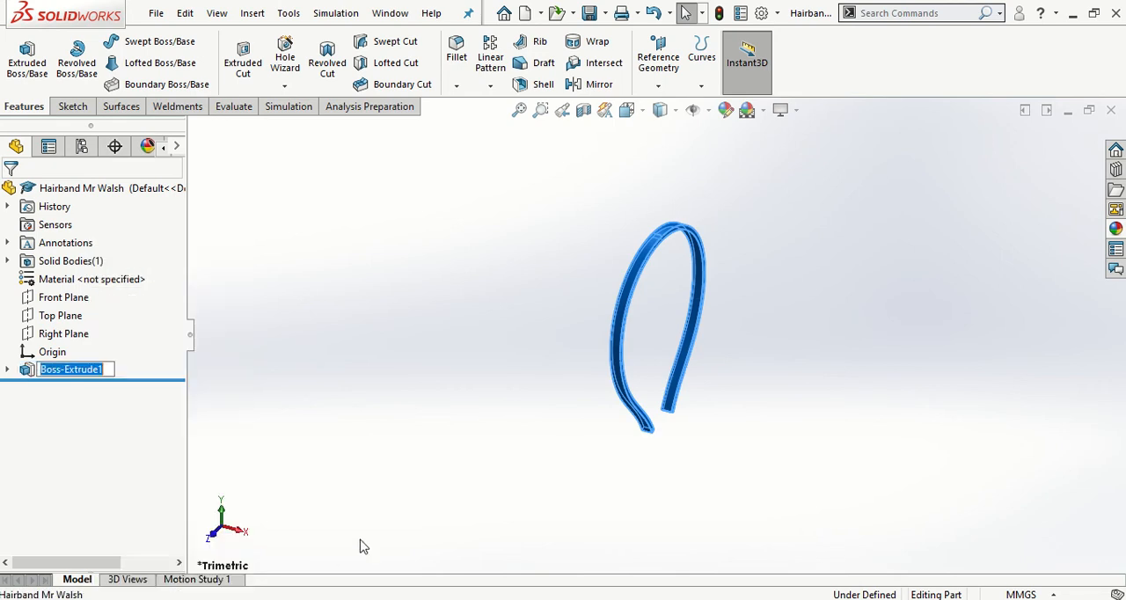
{"action": "type", "text": "Hairband"}
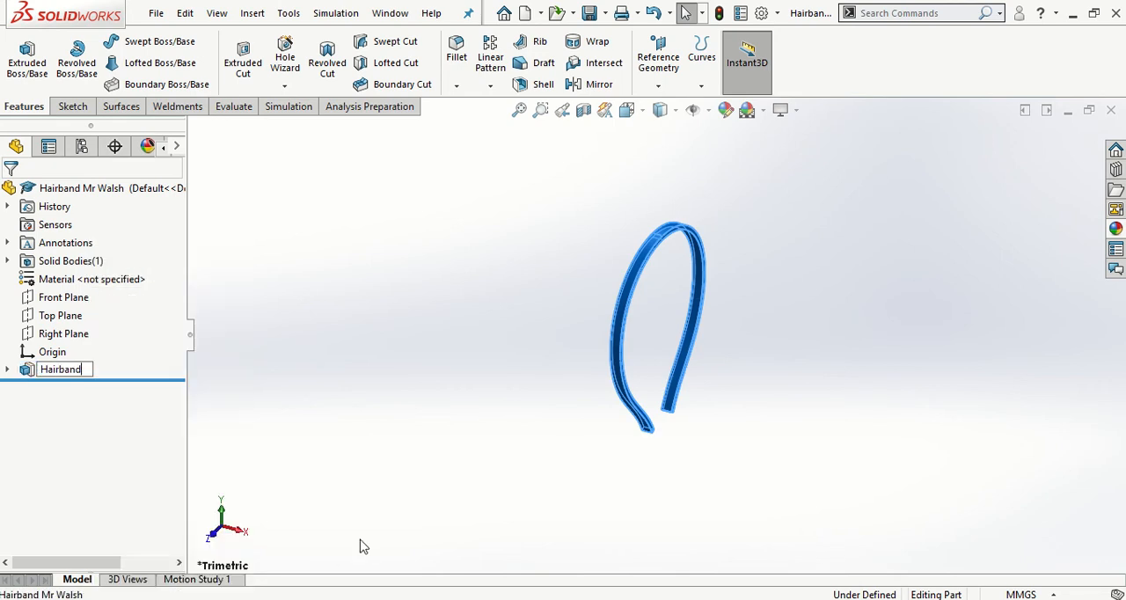
{"action": "left_click", "coordinate": [434, 424]}
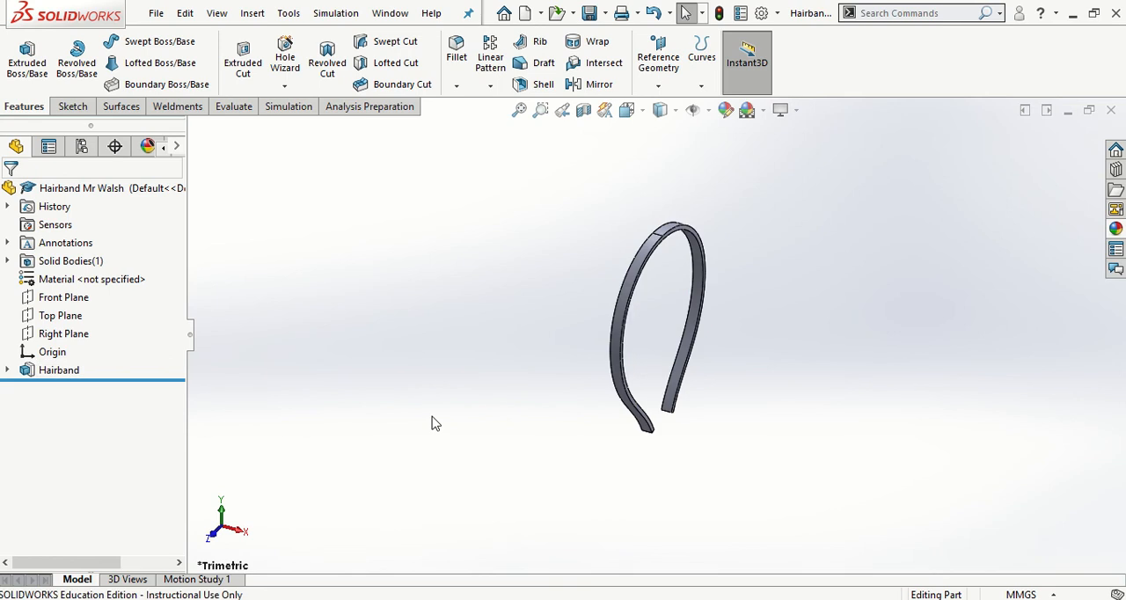
- Switch to the Right view and start a new sketch on the Right Plane
{"action": "key", "text": "space"}
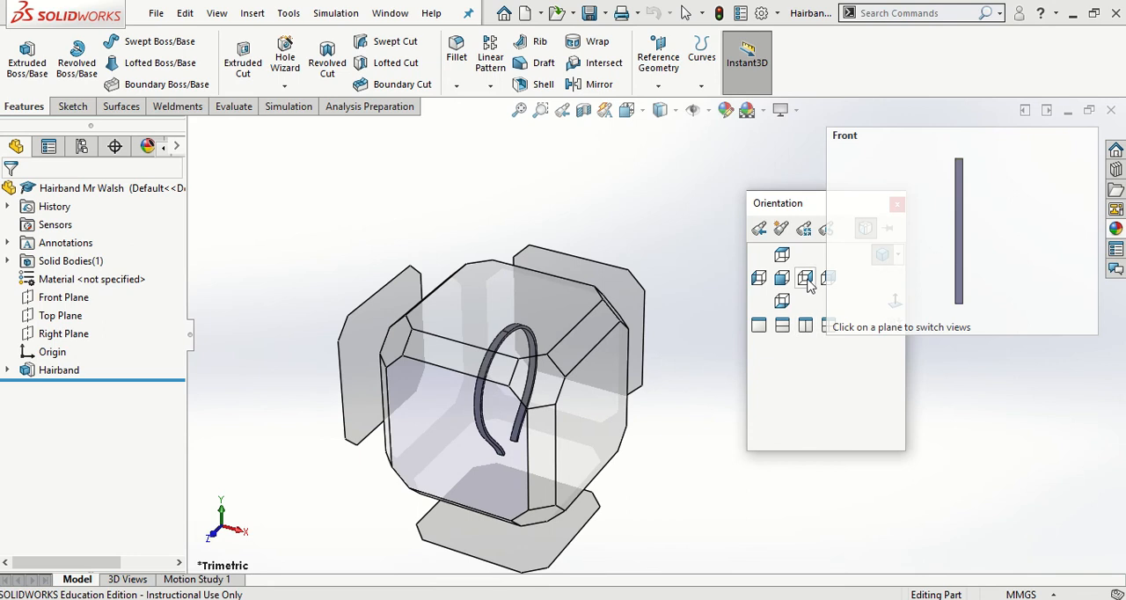
{"action": "left_click", "coordinate": [806, 280]}
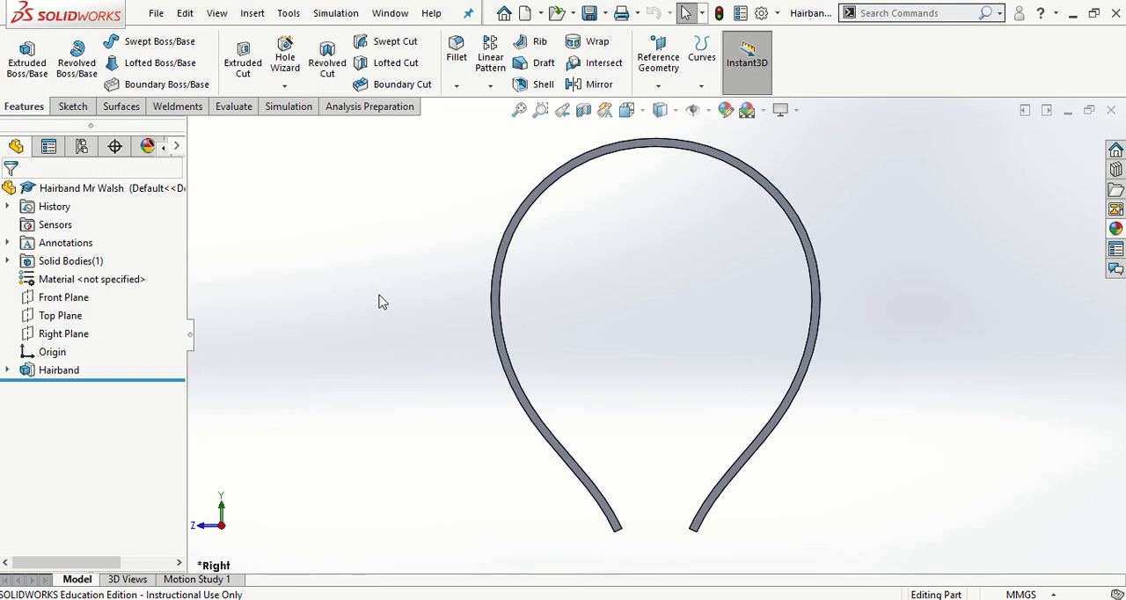
{"action": "left_click", "coordinate": [73, 106]}
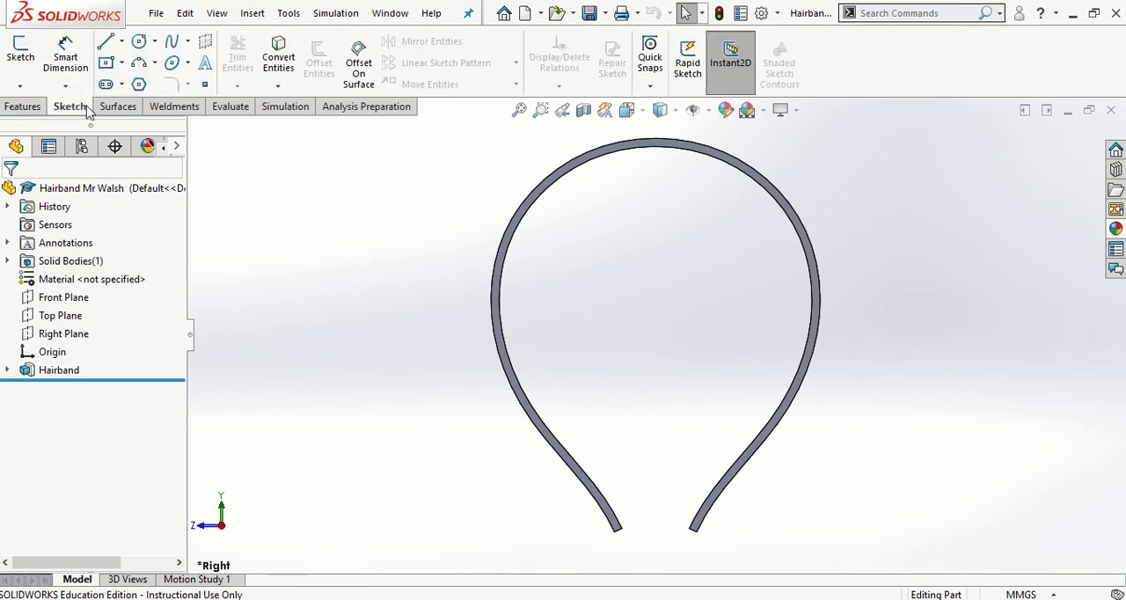
{"action": "left_click", "coordinate": [21, 55]}
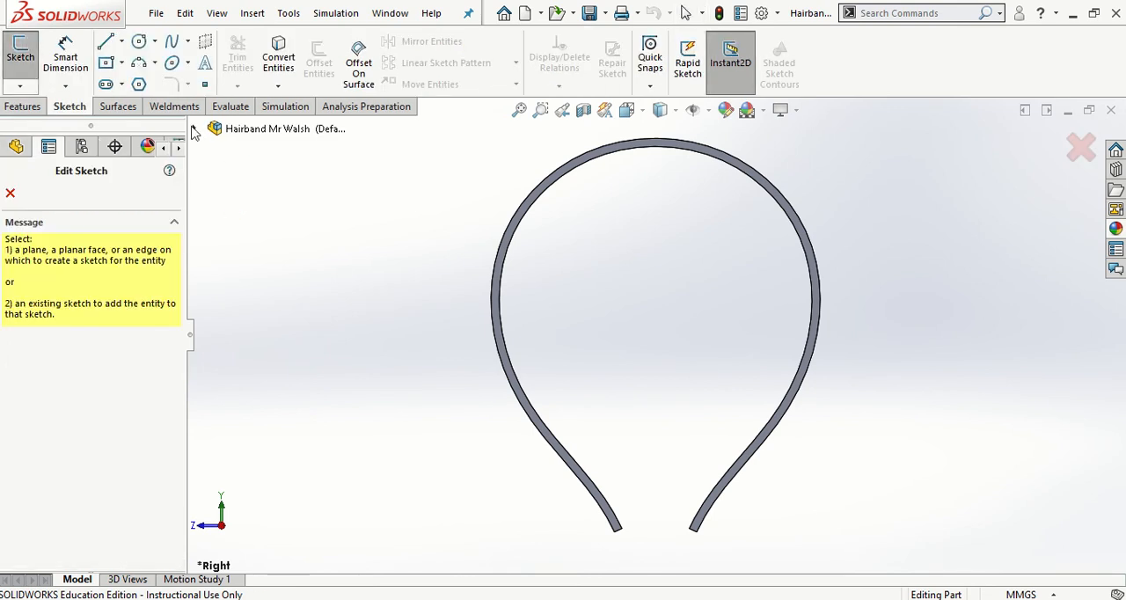
{"action": "left_click", "coordinate": [195, 129]}
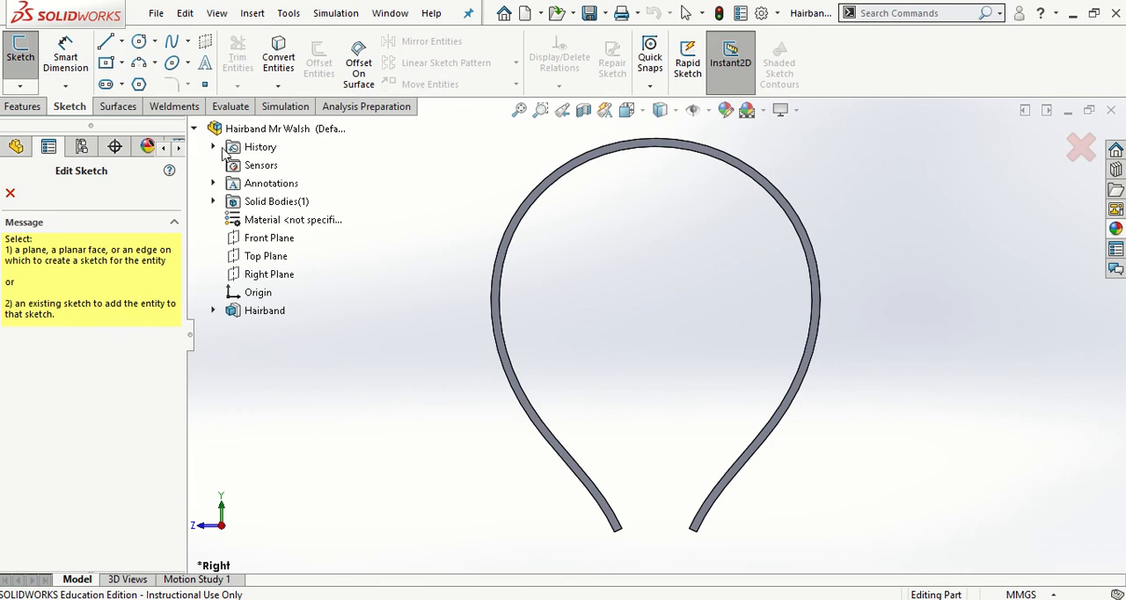
{"action": "left_click", "coordinate": [266, 277]}
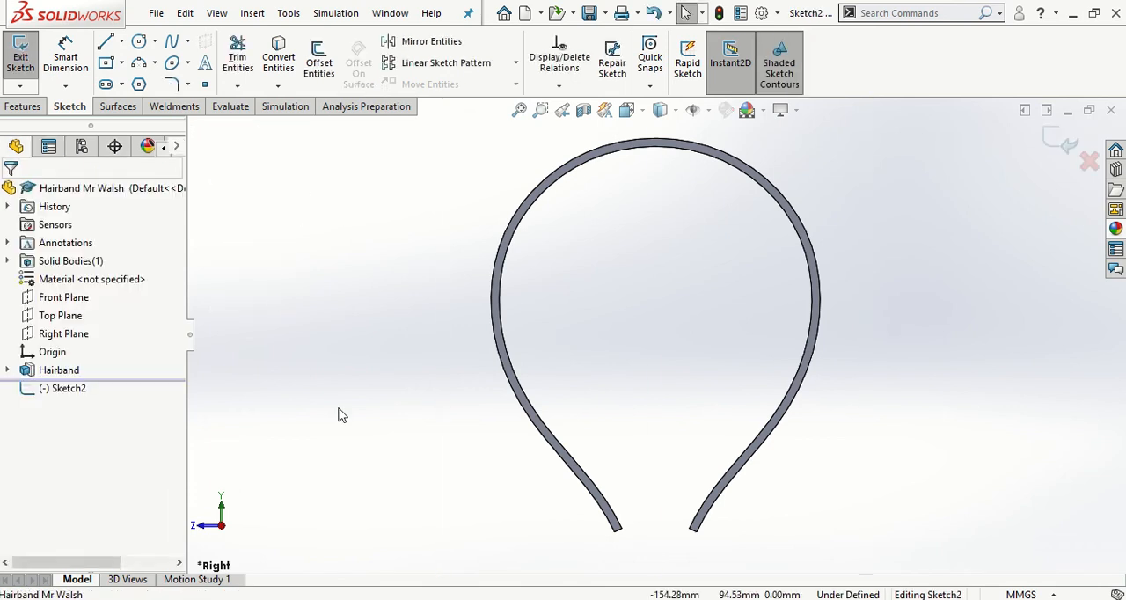
- Draw a vertical centerline about 165 mm long in line with the origin, from inside the hairband to just above its crown
{"action": "left_click", "coordinate": [122, 42]}
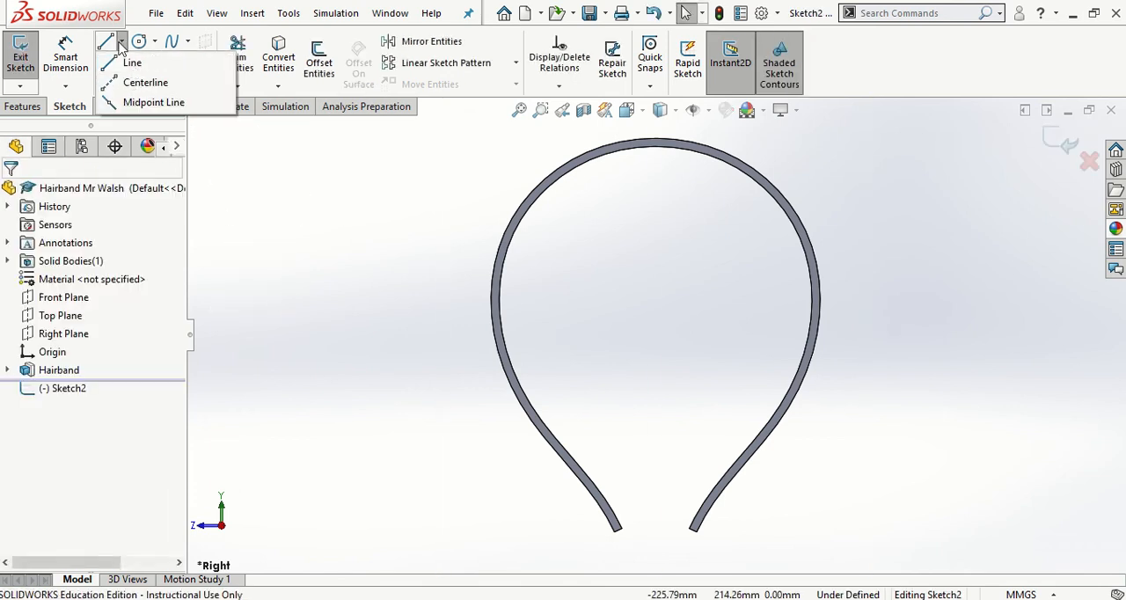
{"action": "left_click", "coordinate": [141, 82]}
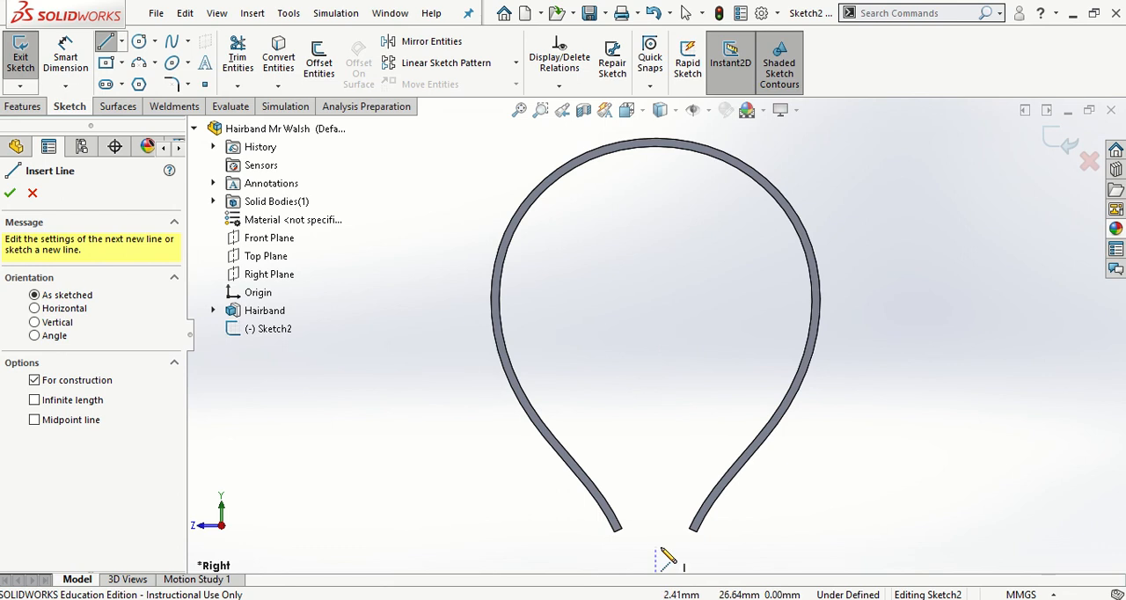
{"action": "left_click", "coordinate": [656, 460]}
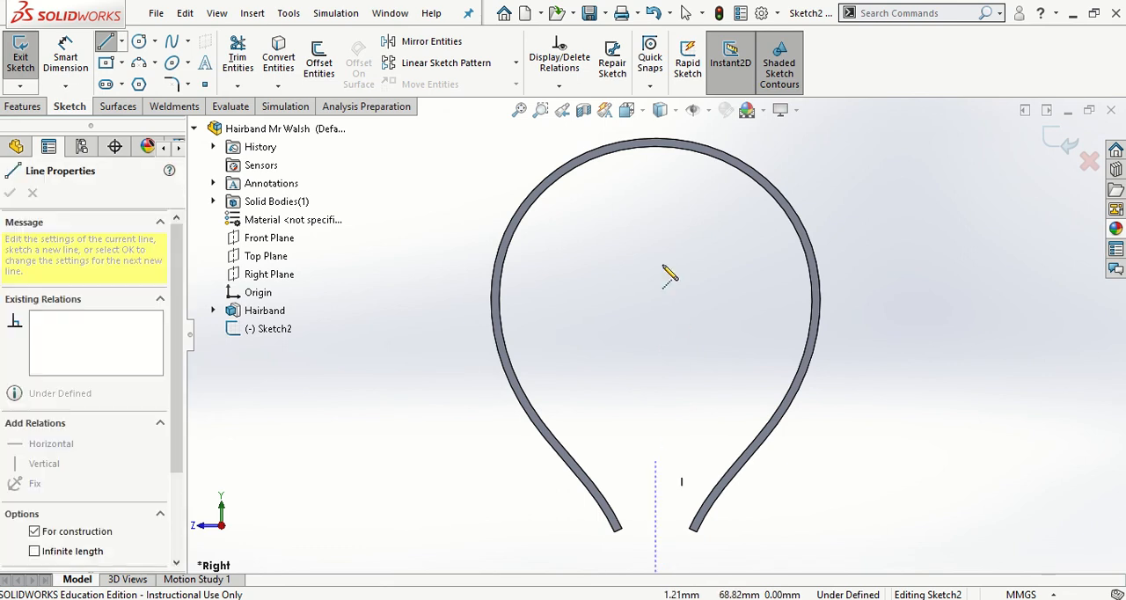
{"action": "left_click", "coordinate": [656, 124]}
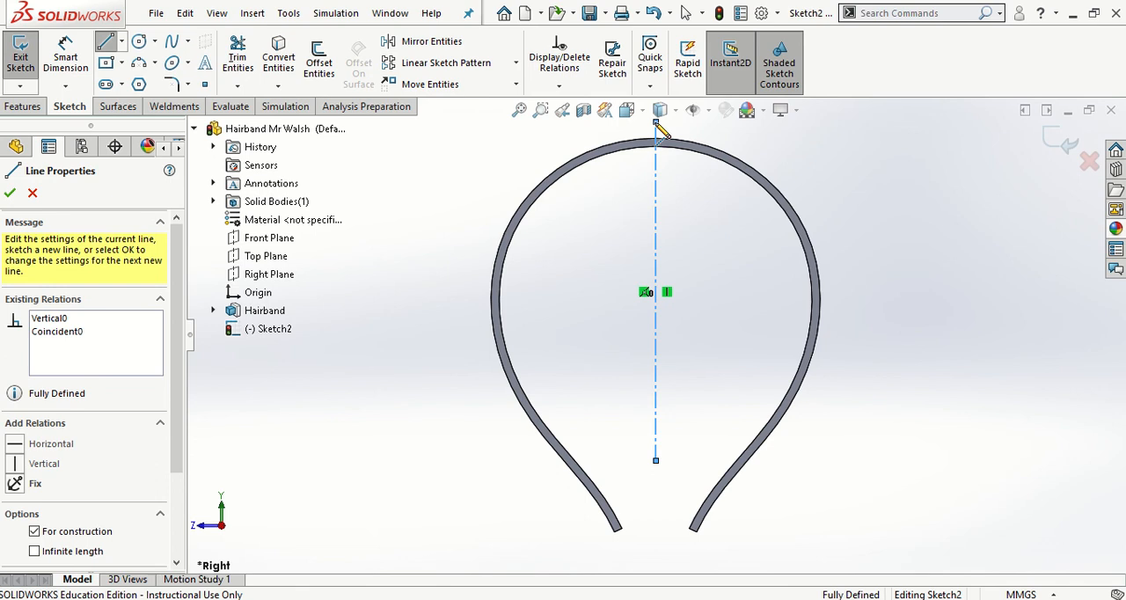
{"action": "key", "text": "Escape"}
{"action": "key", "text": "Escape"}
- Sketch a half tooth profile below the crown's inner edge: an 8.29 mm horizontal, a 9.45 mm slanted side and a 5.76 mm horizontal to the centerline, all approximate
{"action": "scroll", "coordinate": [650, 175], "scroll_direction": "down", "scroll_amount": 5}
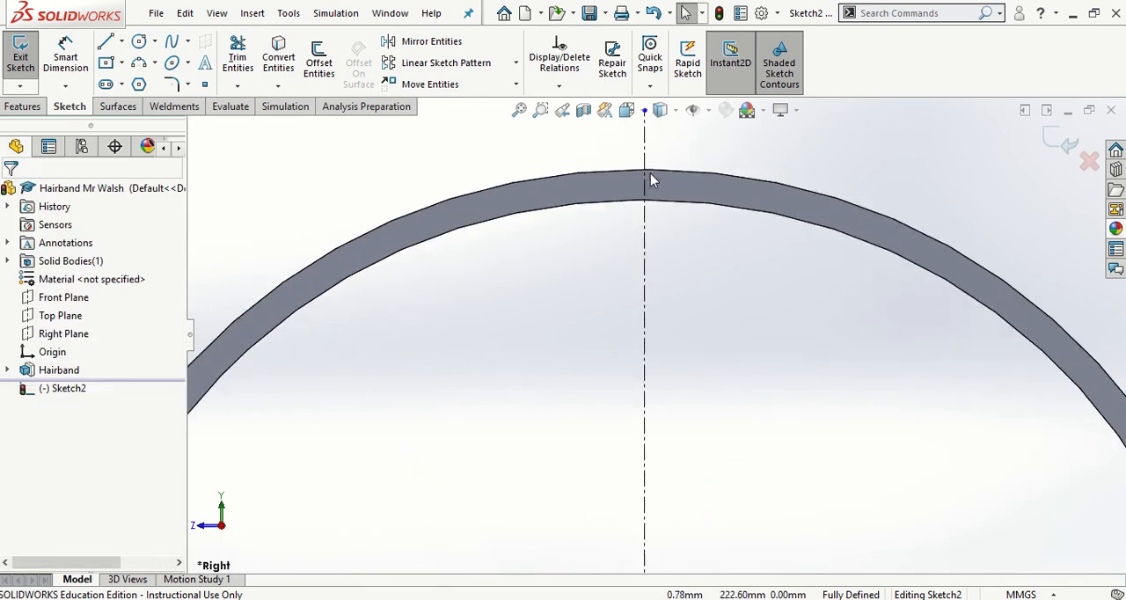
{"action": "scroll", "coordinate": [650, 173], "scroll_direction": "down", "scroll_amount": 2}
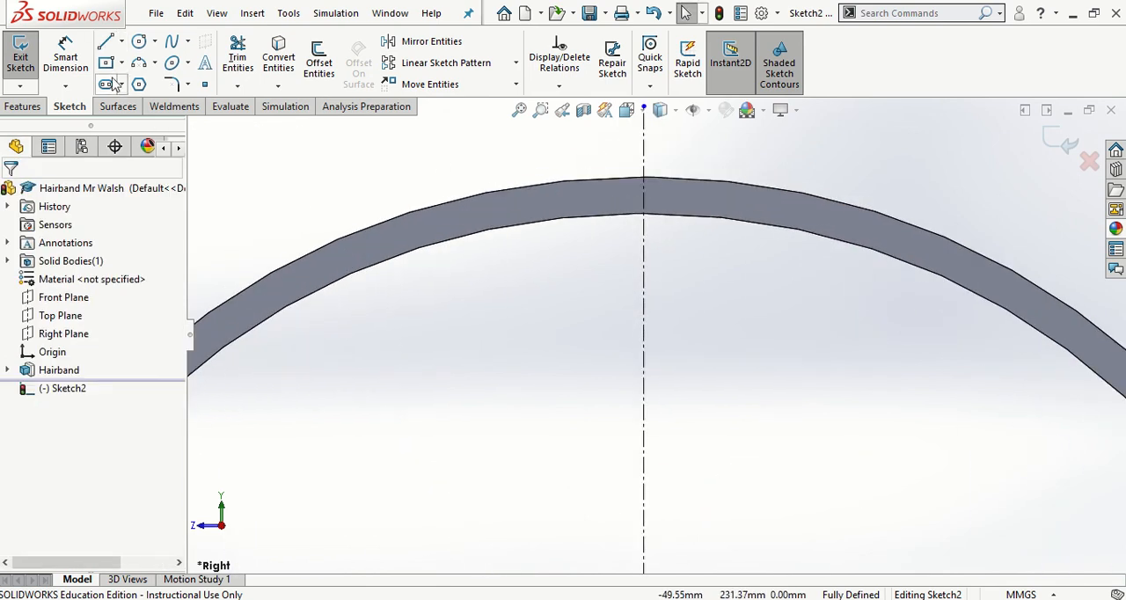
{"action": "left_click", "coordinate": [138, 62]}
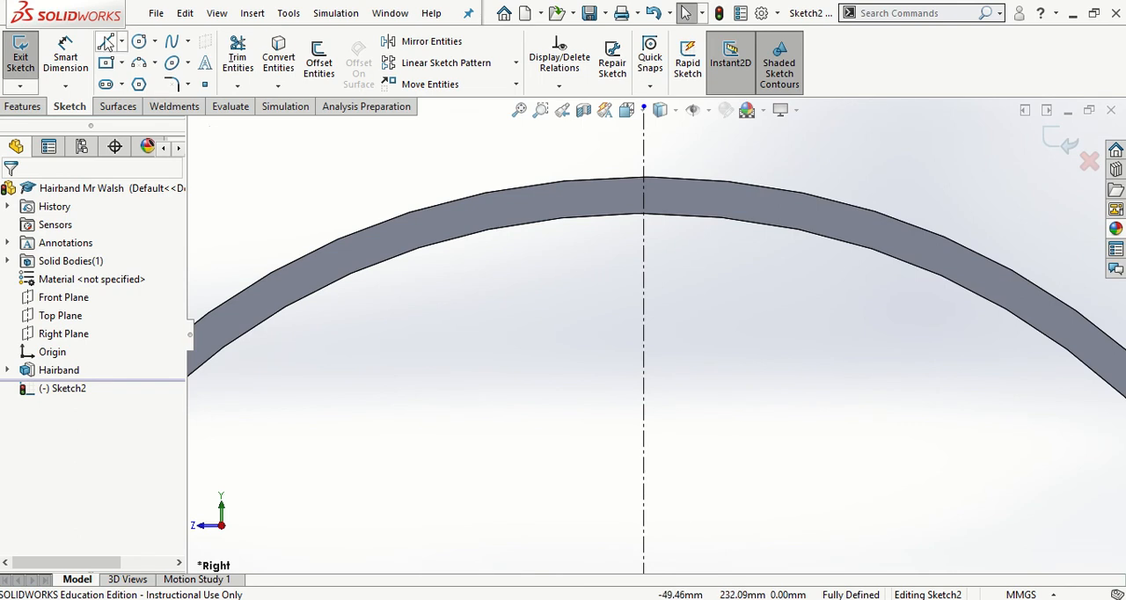
{"action": "left_click", "coordinate": [106, 42]}
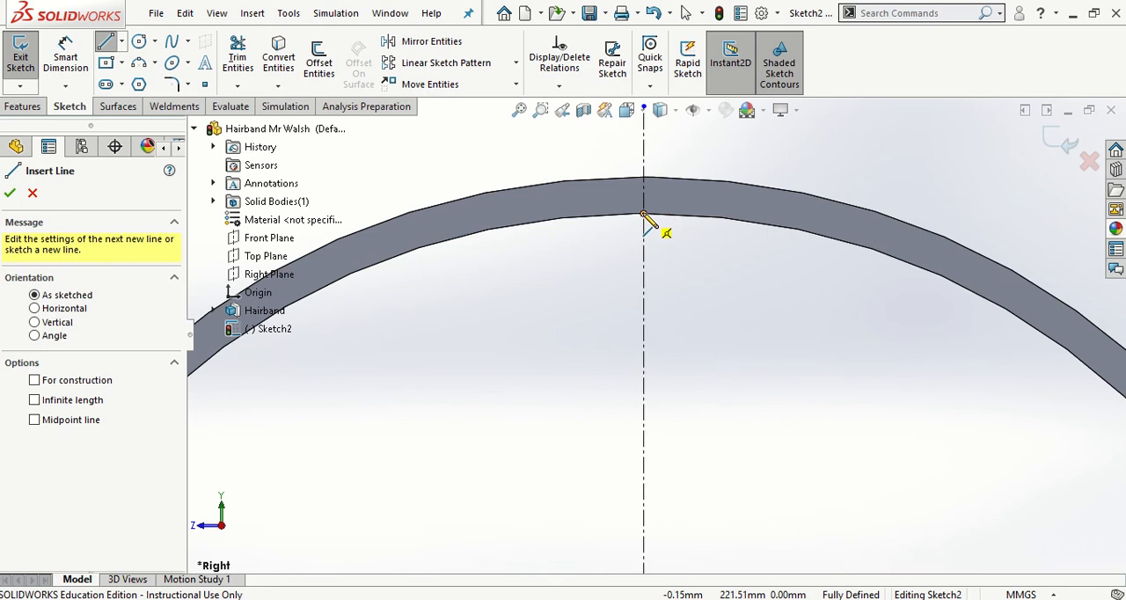
{"action": "left_click", "coordinate": [643, 214]}
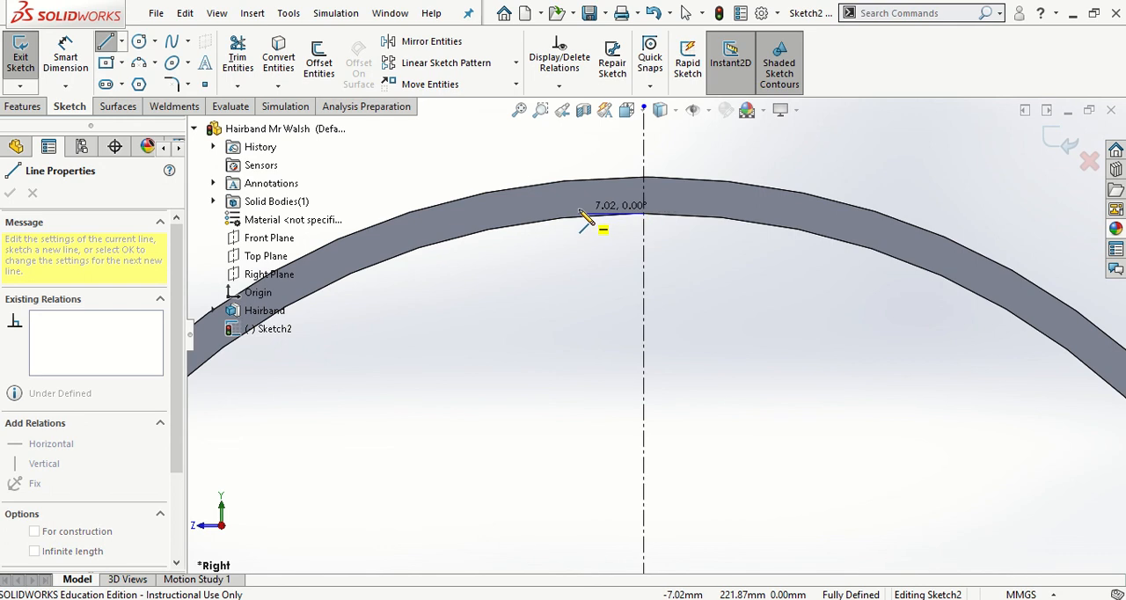
{"action": "left_click", "coordinate": [569, 213]}
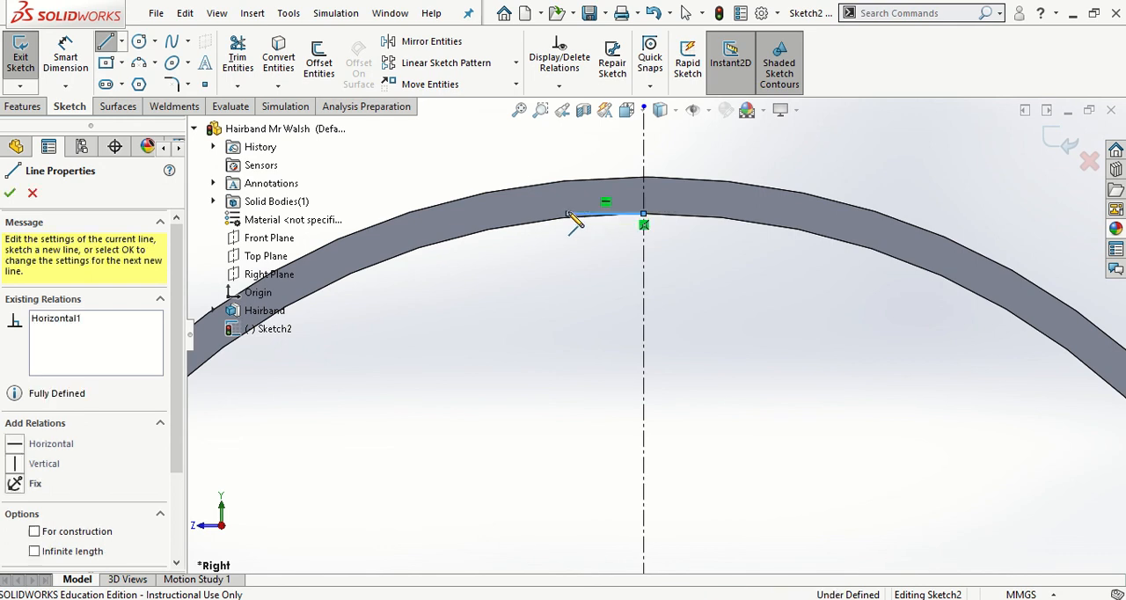
{"action": "left_click", "coordinate": [591, 295]}
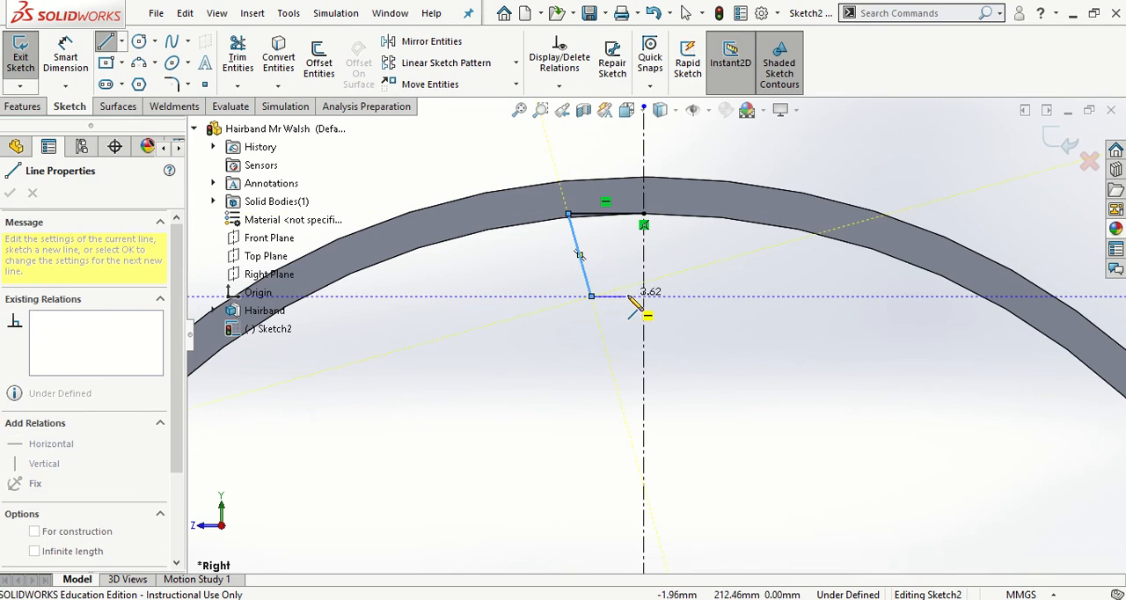
{"action": "left_click", "coordinate": [645, 297]}
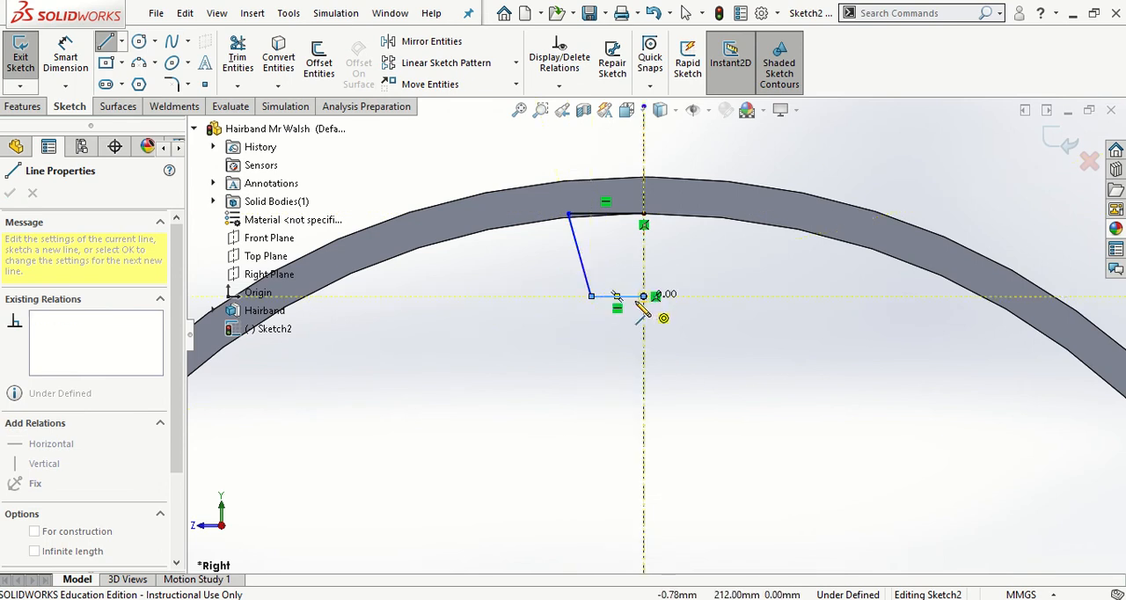
{"action": "key", "text": "Escape"}
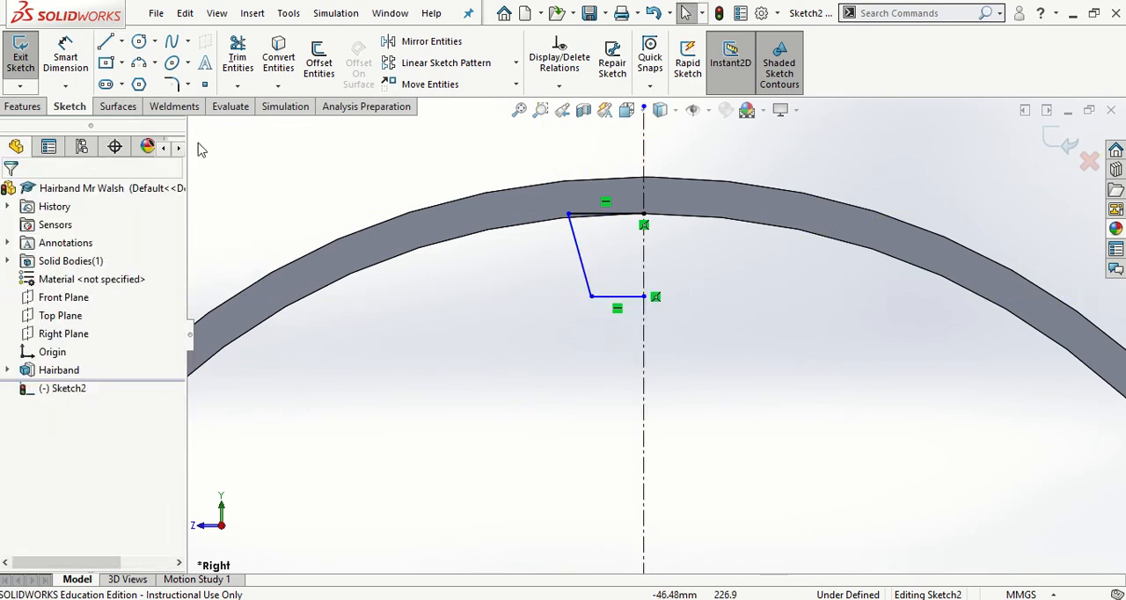
- Dimension the short lower horizontal line of the half tooth profile to 0.5 mm
{"action": "left_click", "coordinate": [74, 62]}
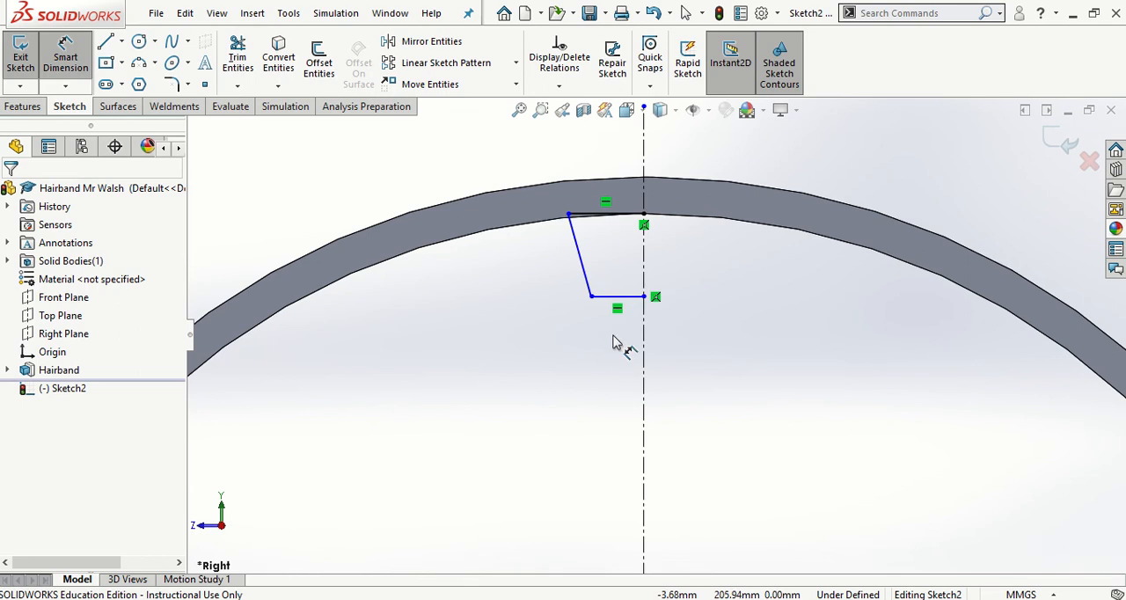
{"action": "left_click", "coordinate": [635, 301]}
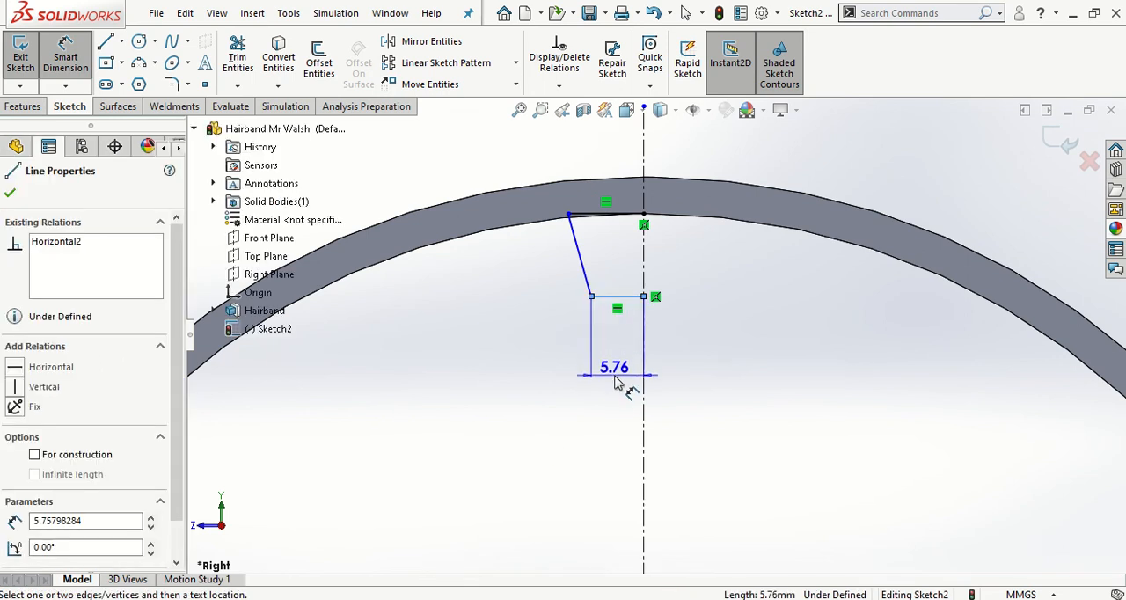
{"action": "left_click", "coordinate": [616, 383]}
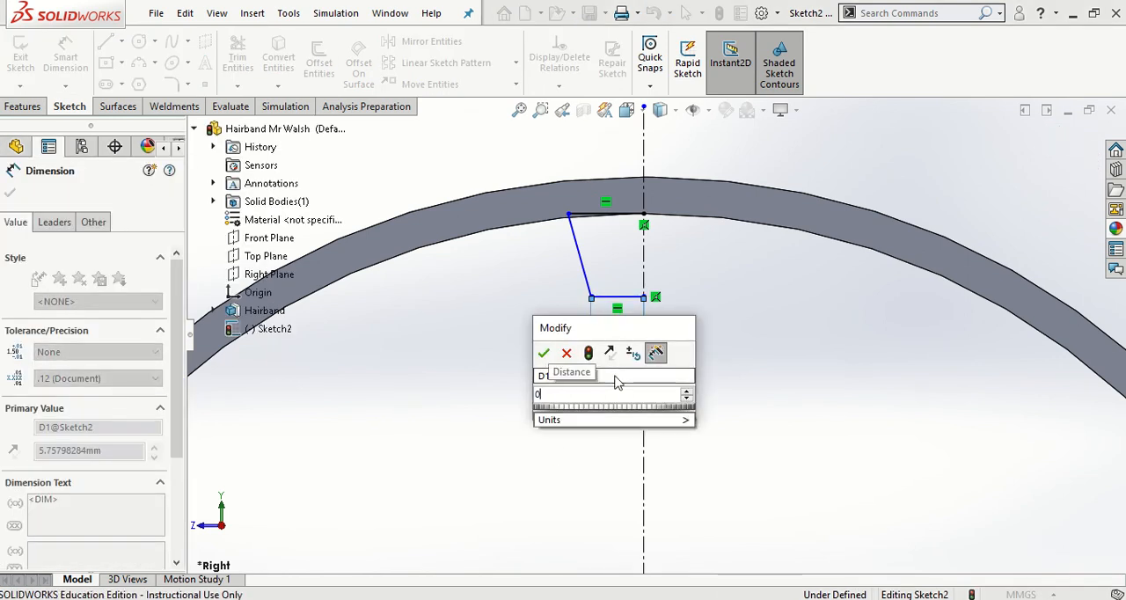
{"action": "key", "text": "Return"}
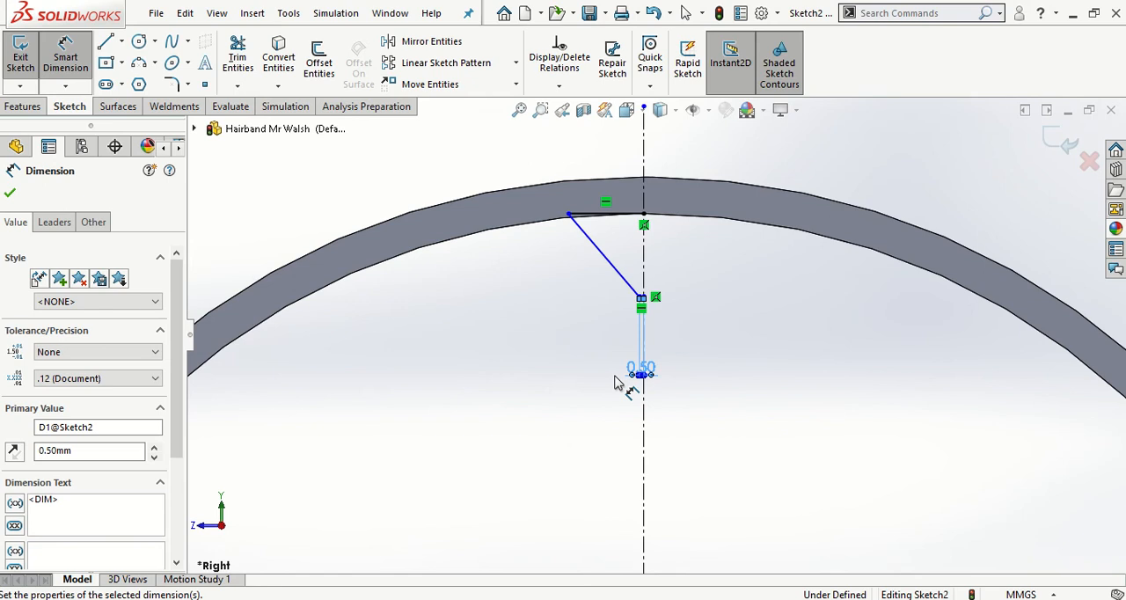
{"action": "key", "text": "Escape"}
- Dimension the half tooth profile's height between its upper horizontal line and lower corner point to 2.5 mm
{"action": "left_click", "coordinate": [65, 58]}
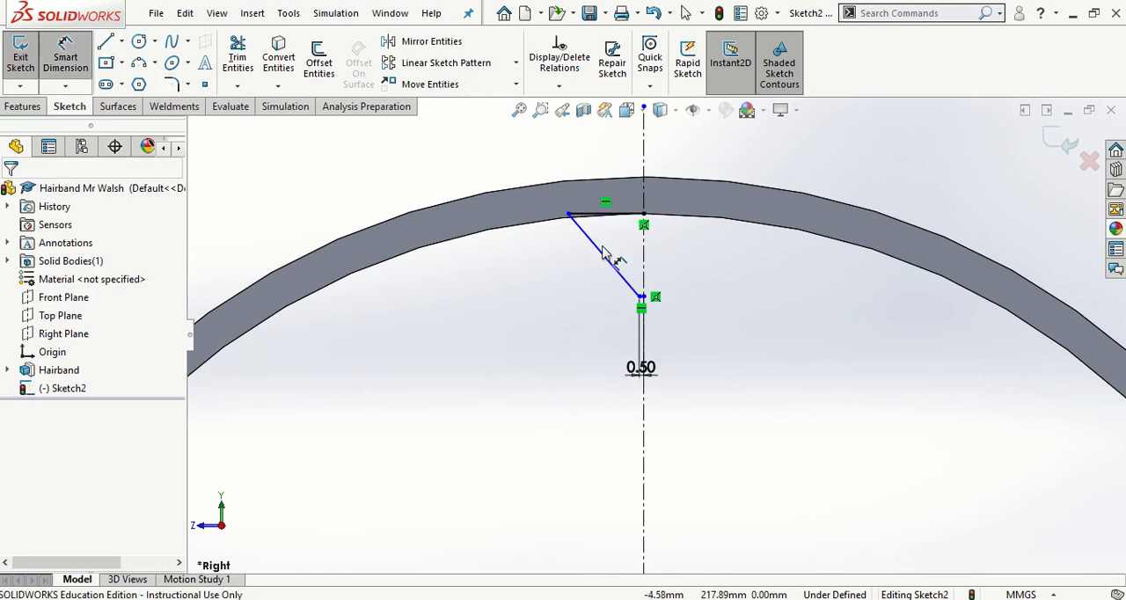
{"action": "left_click", "coordinate": [607, 214]}
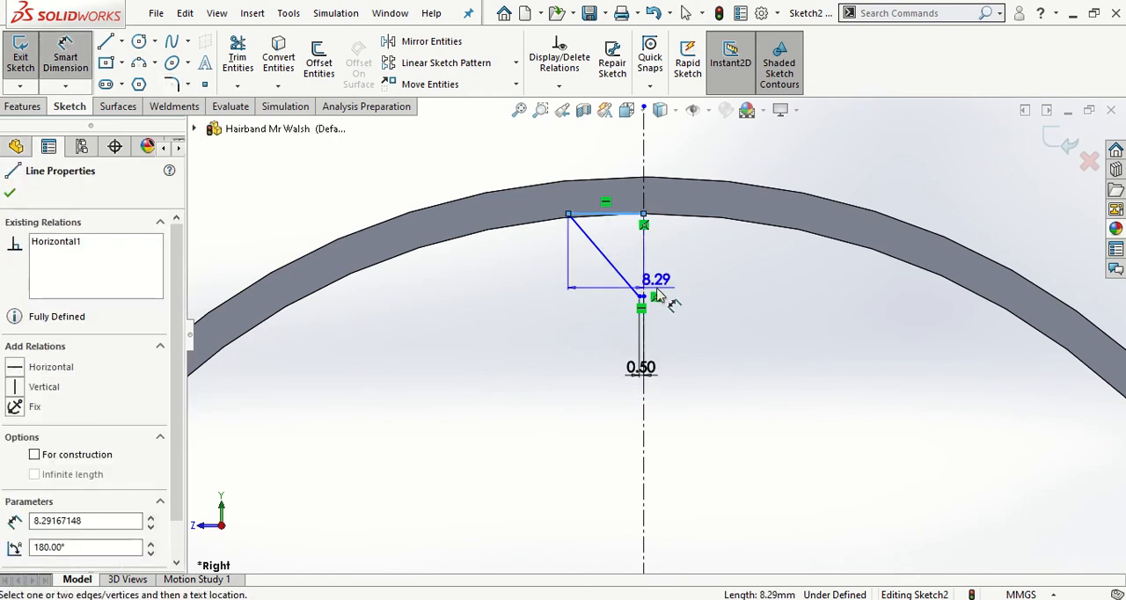
{"action": "left_click", "coordinate": [568, 289]}
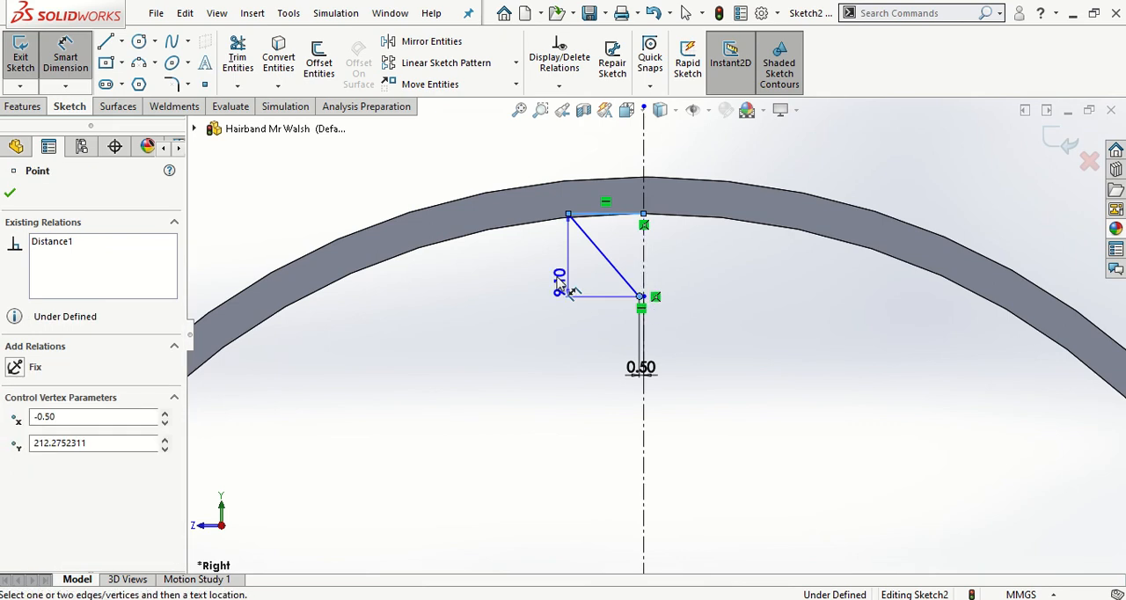
{"action": "left_click", "coordinate": [534, 269]}
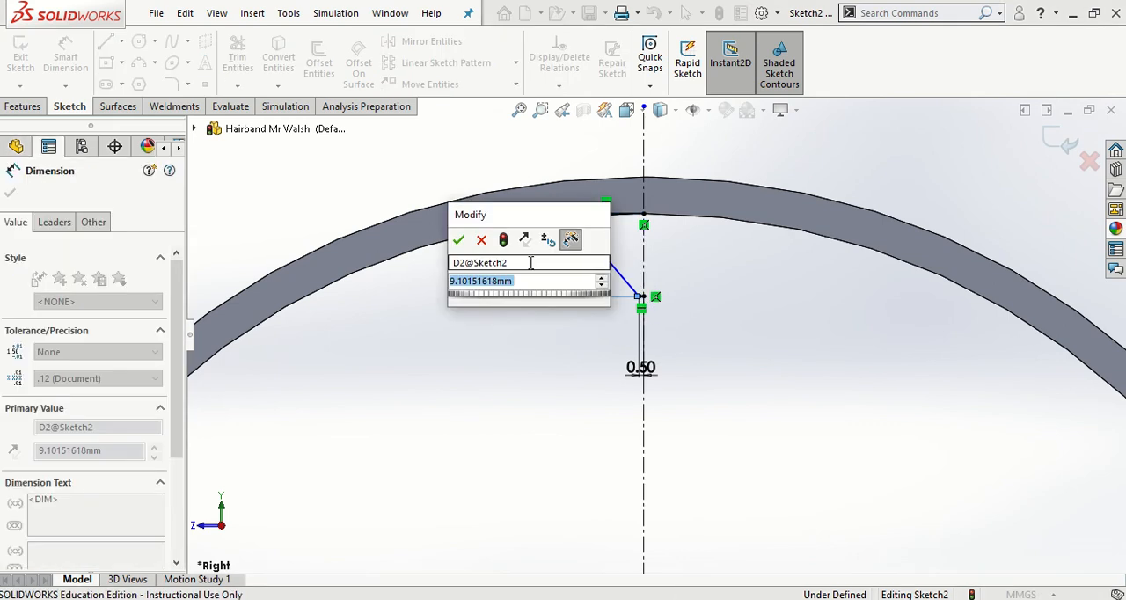
{"action": "type", "text": "2.5"}
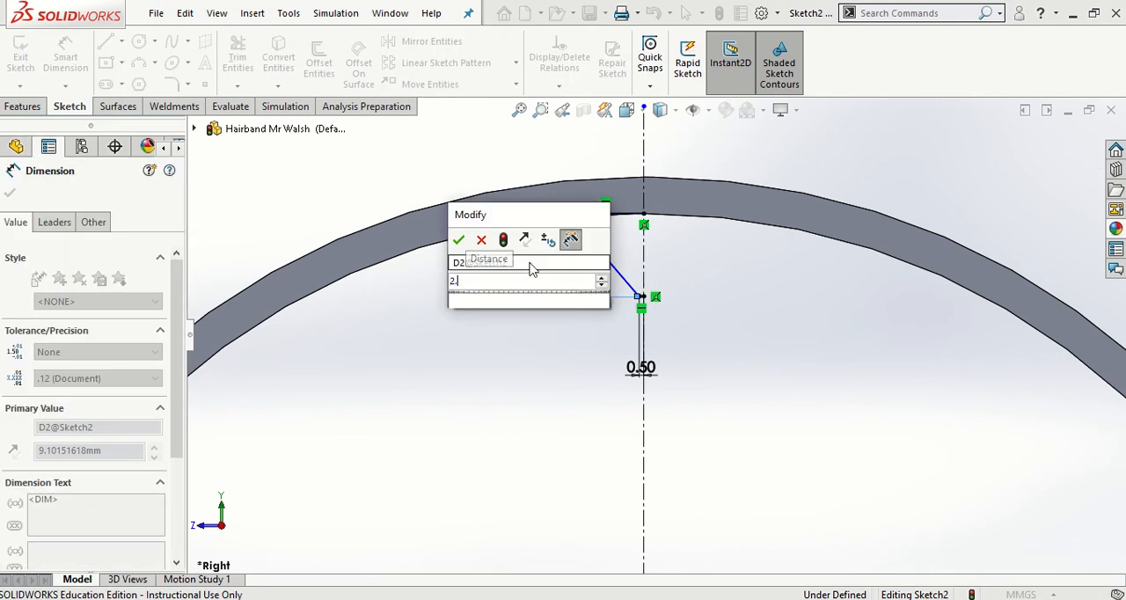
{"action": "key", "text": "Return"}
{"action": "key", "text": "Escape"}
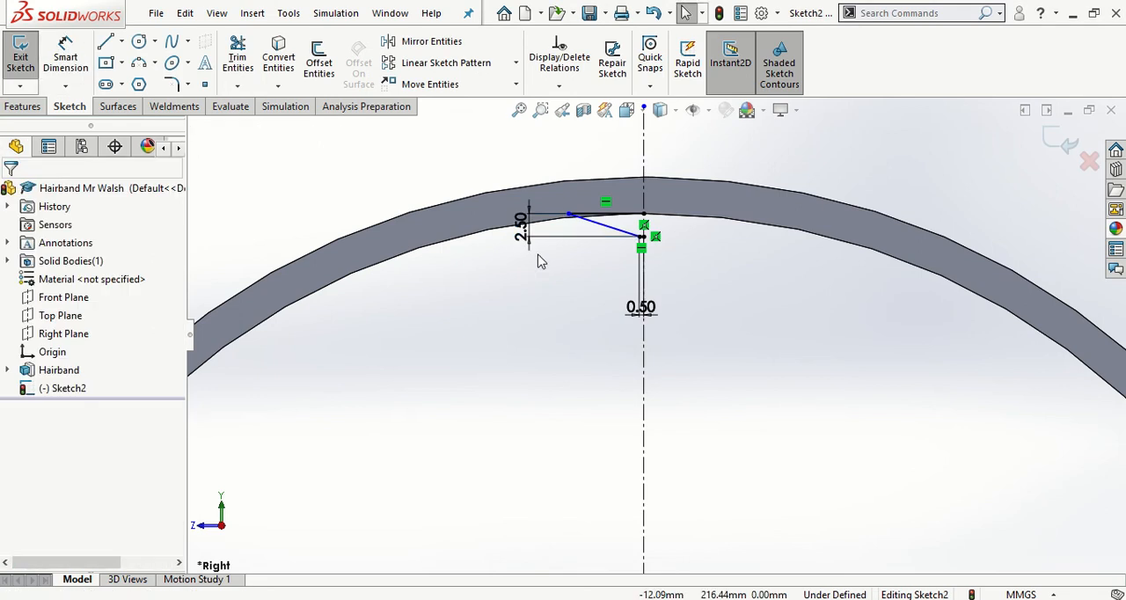
- Dimension the upper horizontal line of the half tooth profile to 1.25 mm
{"action": "left_click", "coordinate": [72, 67]}
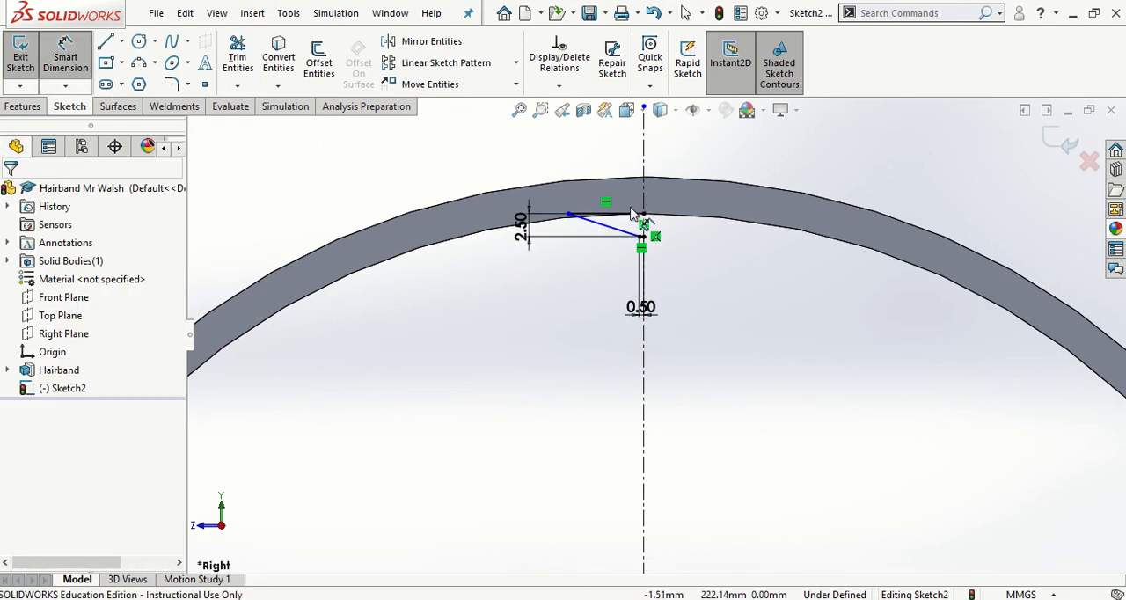
{"action": "left_click", "coordinate": [627, 214]}
{"action": "left_click", "coordinate": [615, 174]}
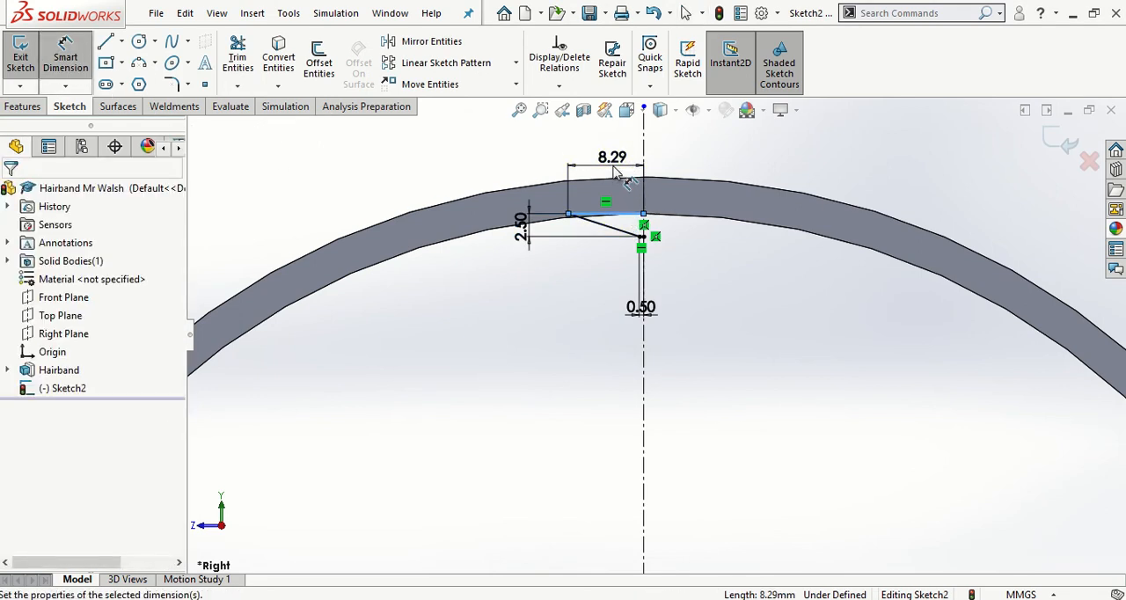
{"action": "type", "text": "1.25"}
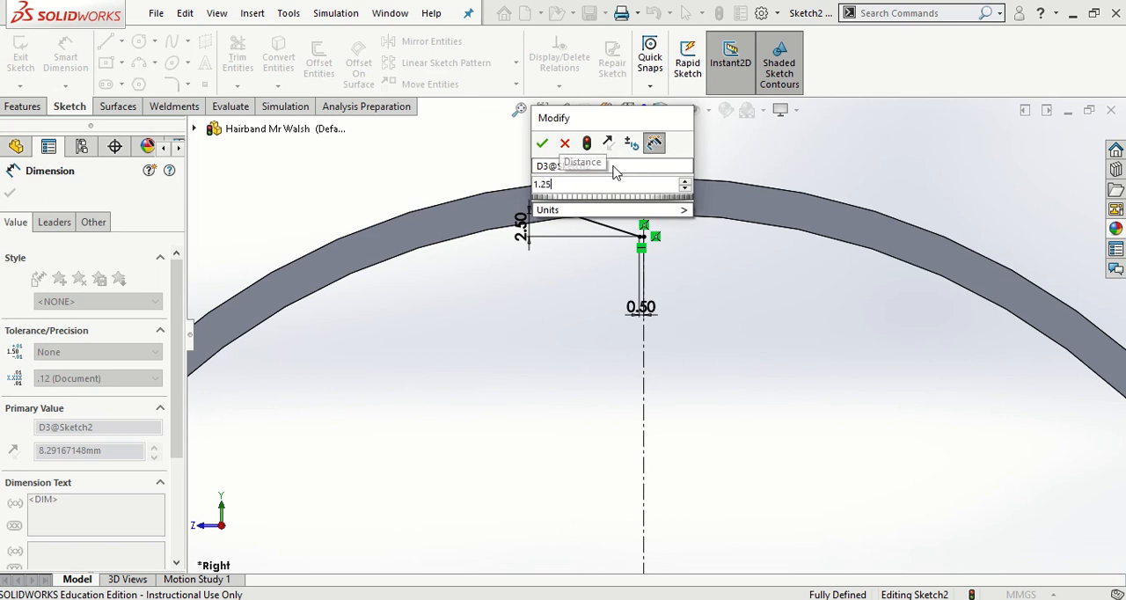
{"action": "key", "text": "Return"}
{"action": "key", "text": "Escape"}
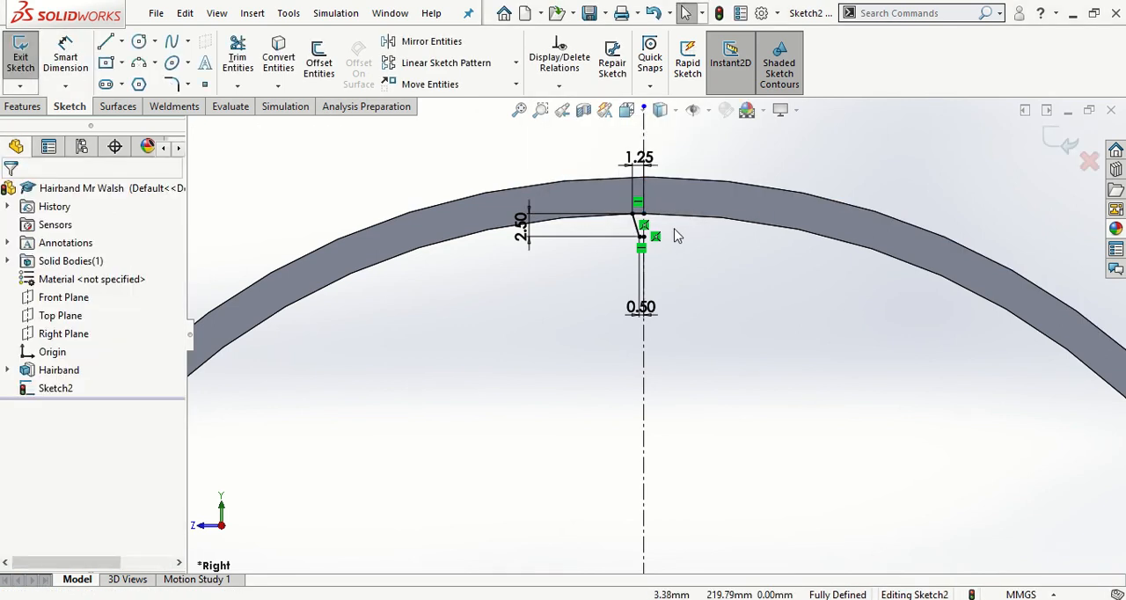
- Mirror the three lines of the half tooth profile about the vertical centerline, keeping the originals
{"action": "scroll", "coordinate": [651, 226], "scroll_direction": "down", "scroll_amount": 5}
{"action": "scroll", "coordinate": [649, 225], "scroll_direction": "down", "scroll_amount": 1}
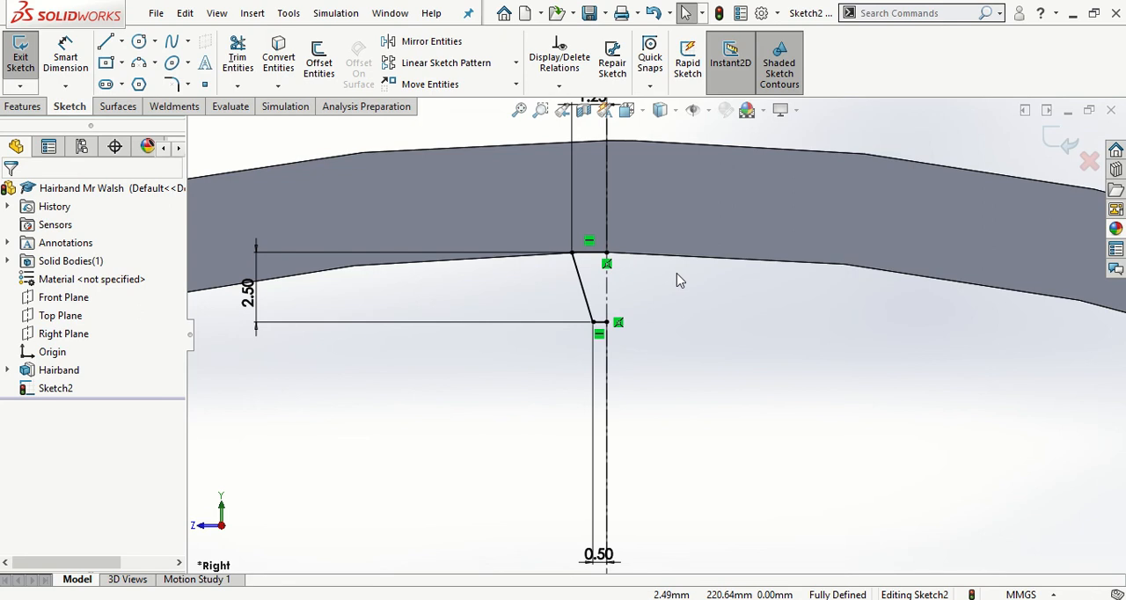
{"action": "left_click", "coordinate": [430, 42]}
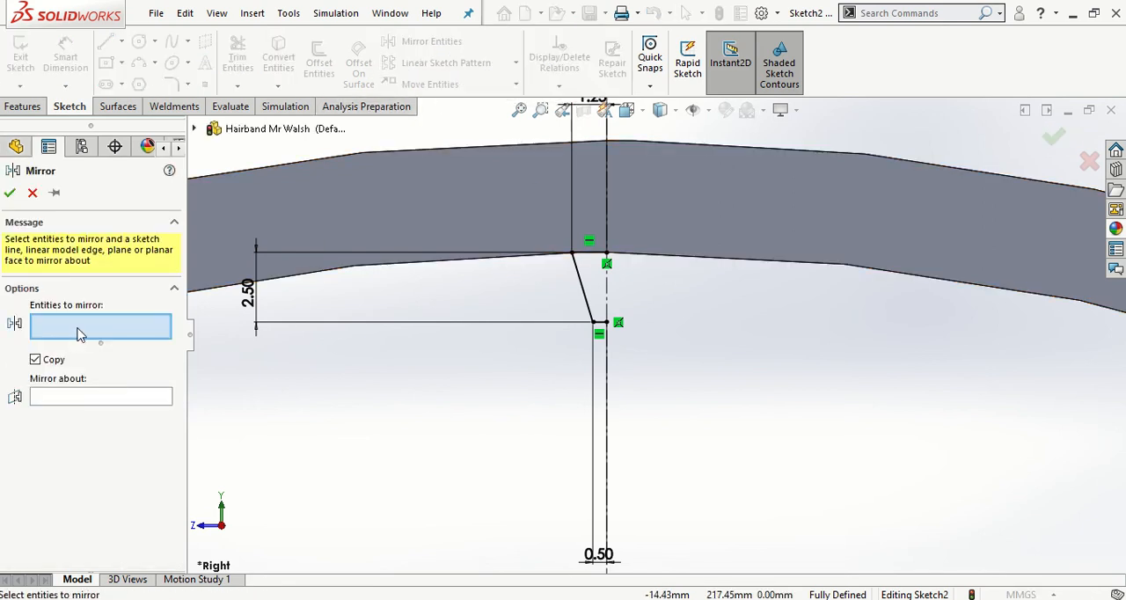
{"action": "left_click", "coordinate": [589, 253]}
{"action": "left_click", "coordinate": [580, 280]}
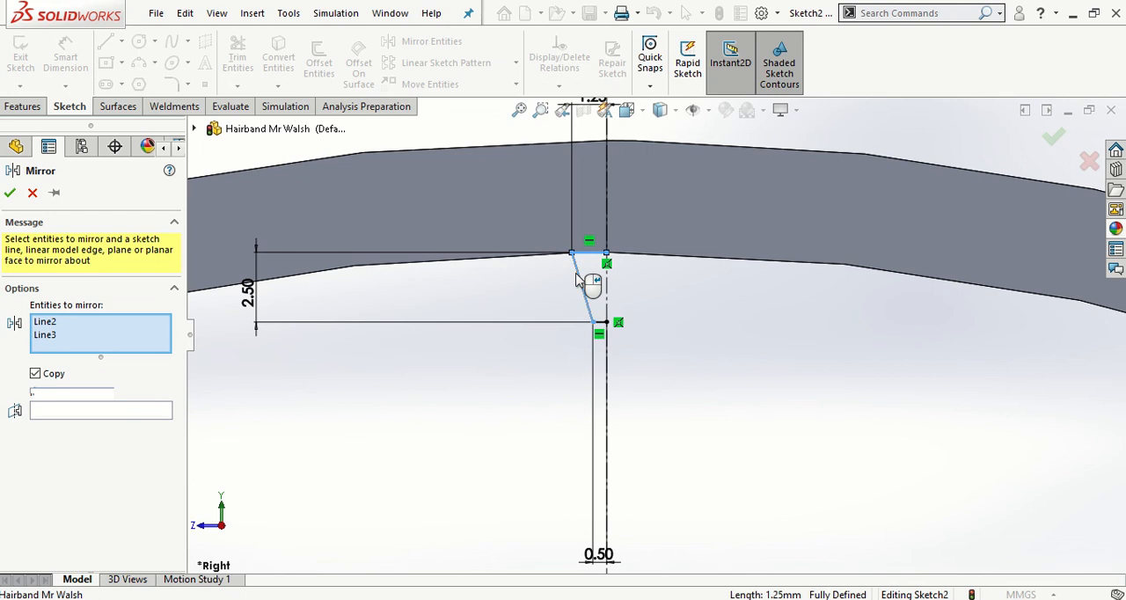
{"action": "left_click", "coordinate": [600, 323]}
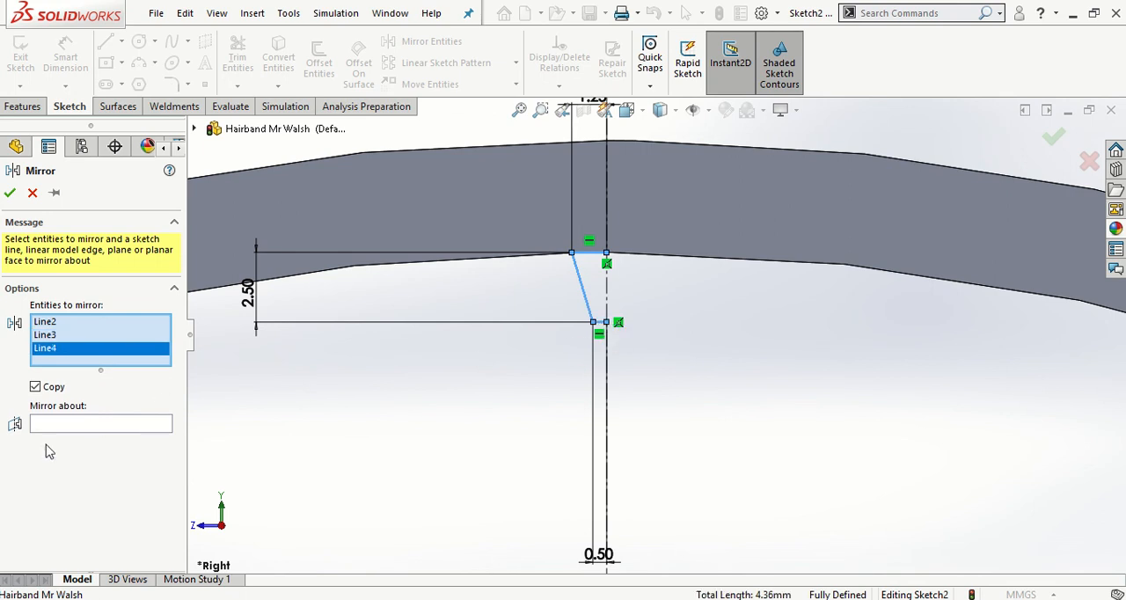
{"action": "left_click", "coordinate": [77, 425]}
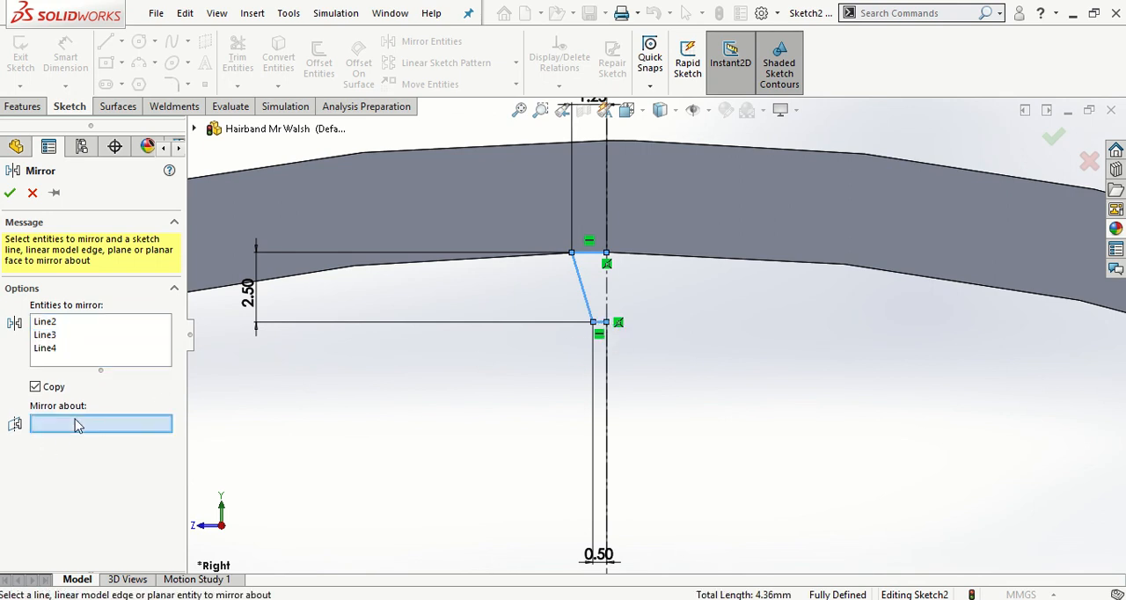
{"action": "left_click", "coordinate": [606, 378]}
{"action": "left_click", "coordinate": [10, 194]}
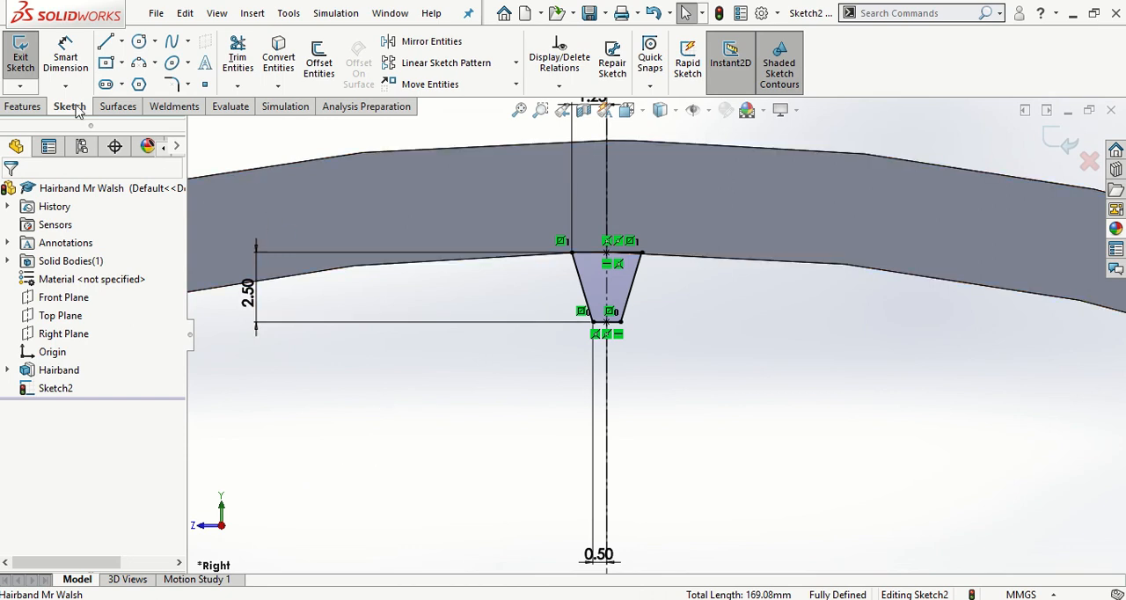
- Extrude the tooth profile as a Mid Plane boss with a 3 mm depth, merged with the hairband
{"action": "left_click", "coordinate": [39, 107]}
{"action": "left_click", "coordinate": [27, 59]}
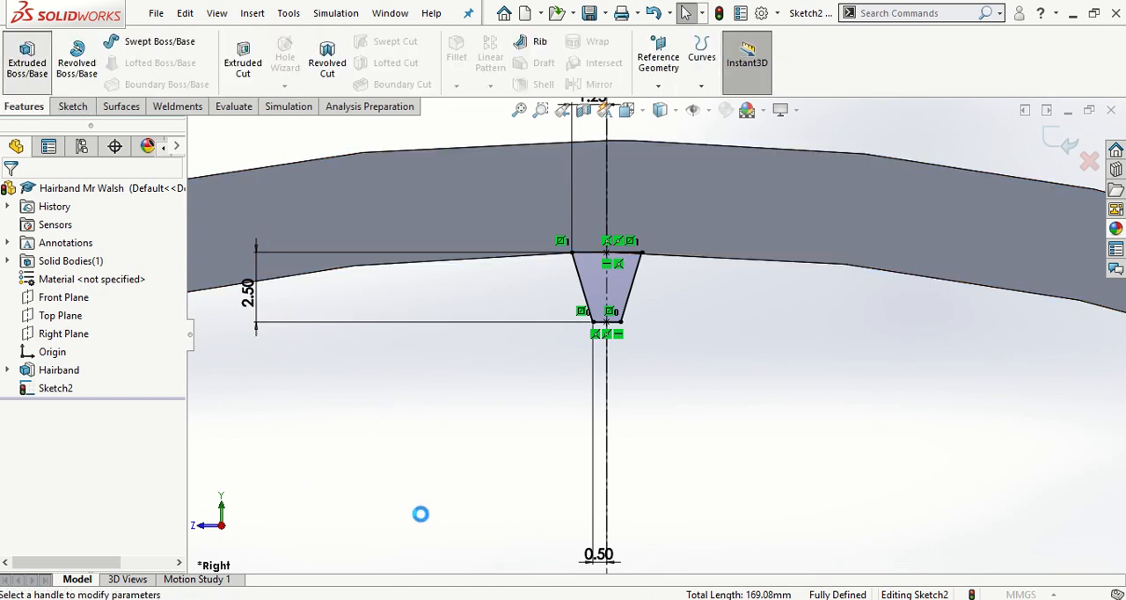
{"action": "scroll", "coordinate": [644, 461], "scroll_direction": "up", "scroll_amount": 3}
{"action": "middle_click_drag", "start_coordinate": [698, 422], "coordinate": [775, 444]}
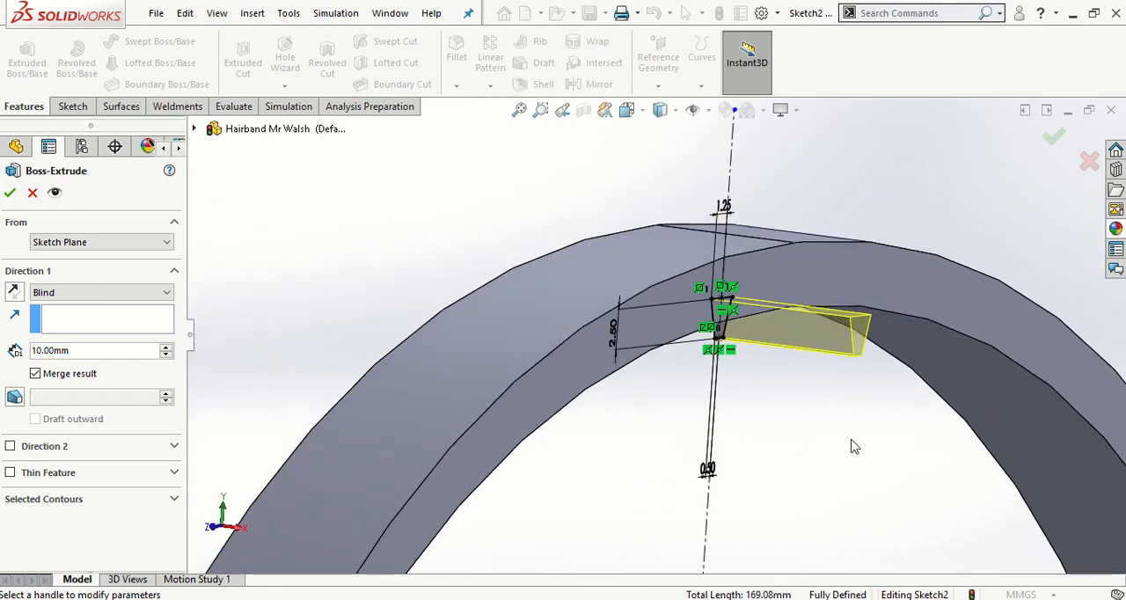
{"action": "middle_click_drag", "start_coordinate": [852, 447], "coordinate": [884, 450]}
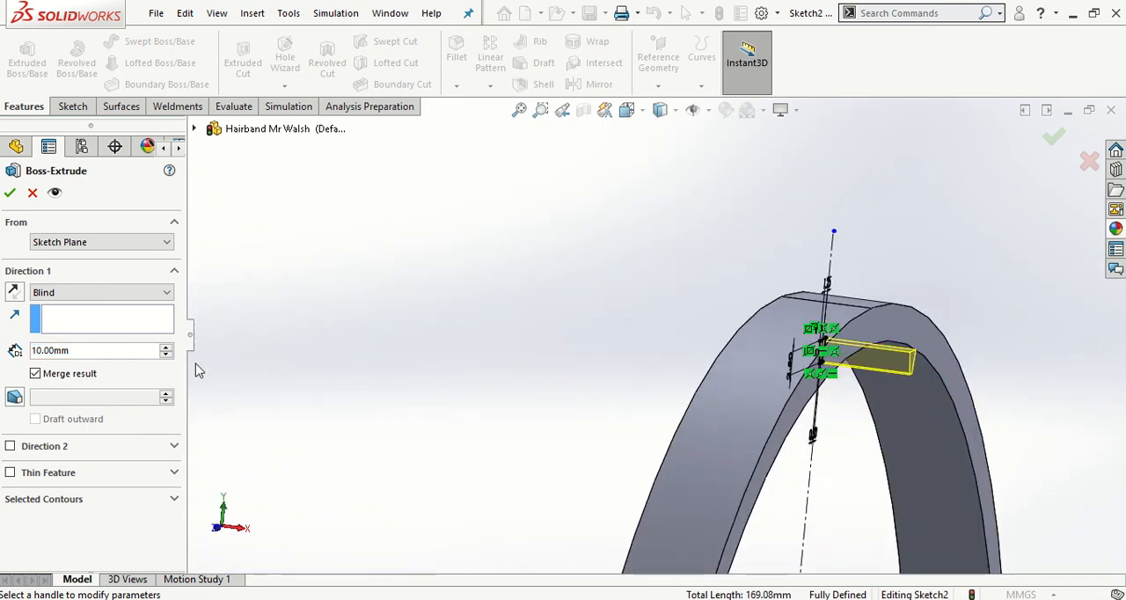
{"action": "left_click", "coordinate": [150, 293]}
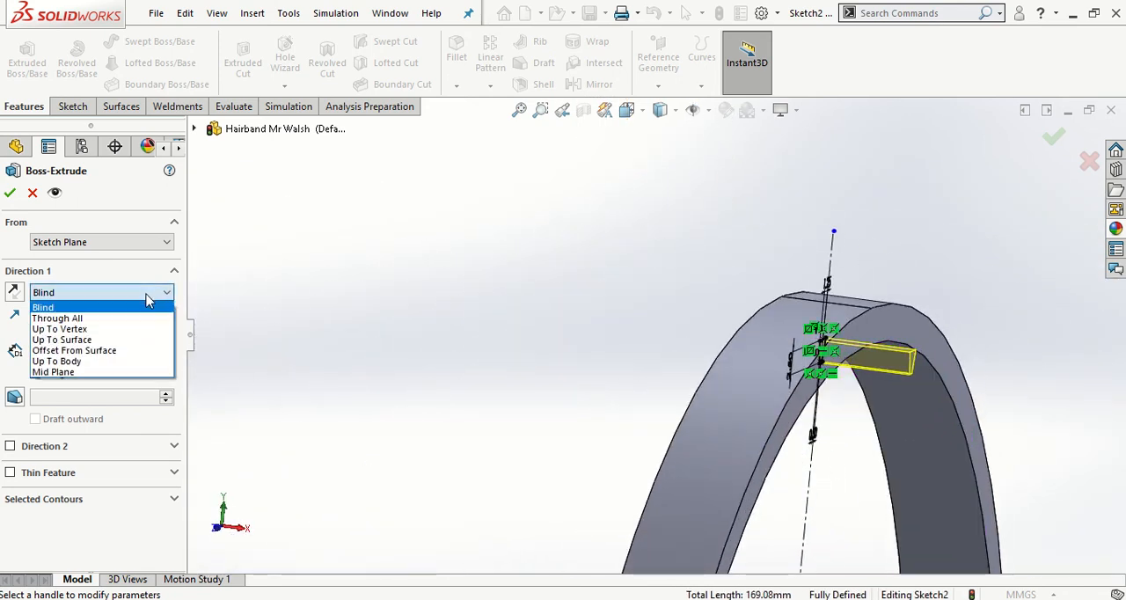
{"action": "left_click", "coordinate": [69, 372]}
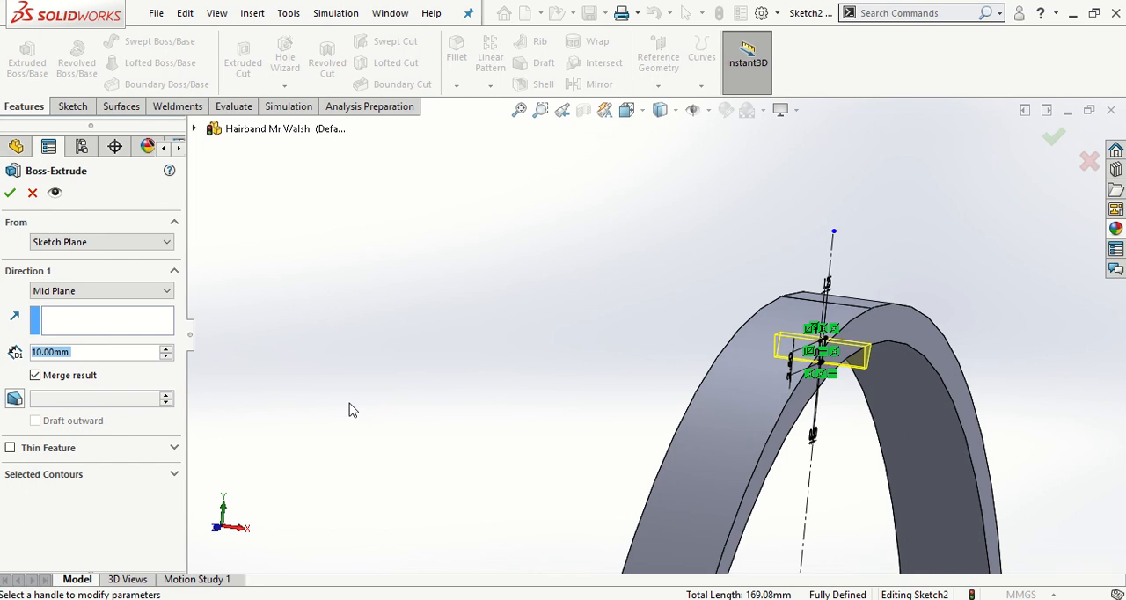
{"action": "type", "text": "3"}
{"action": "key", "text": "Return"}
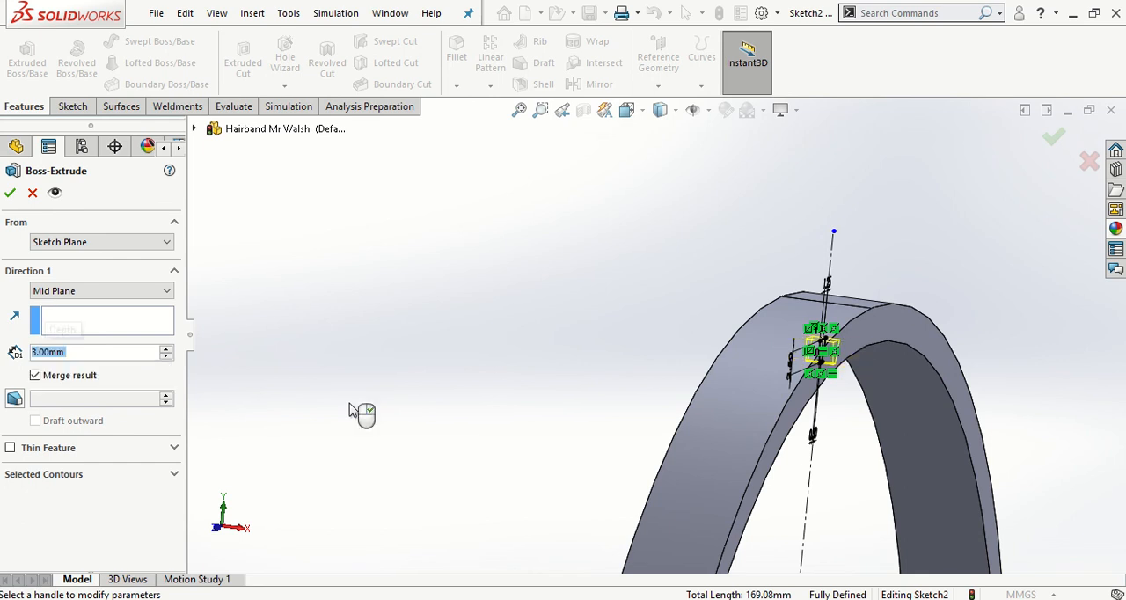
{"action": "left_click", "coordinate": [11, 194]}
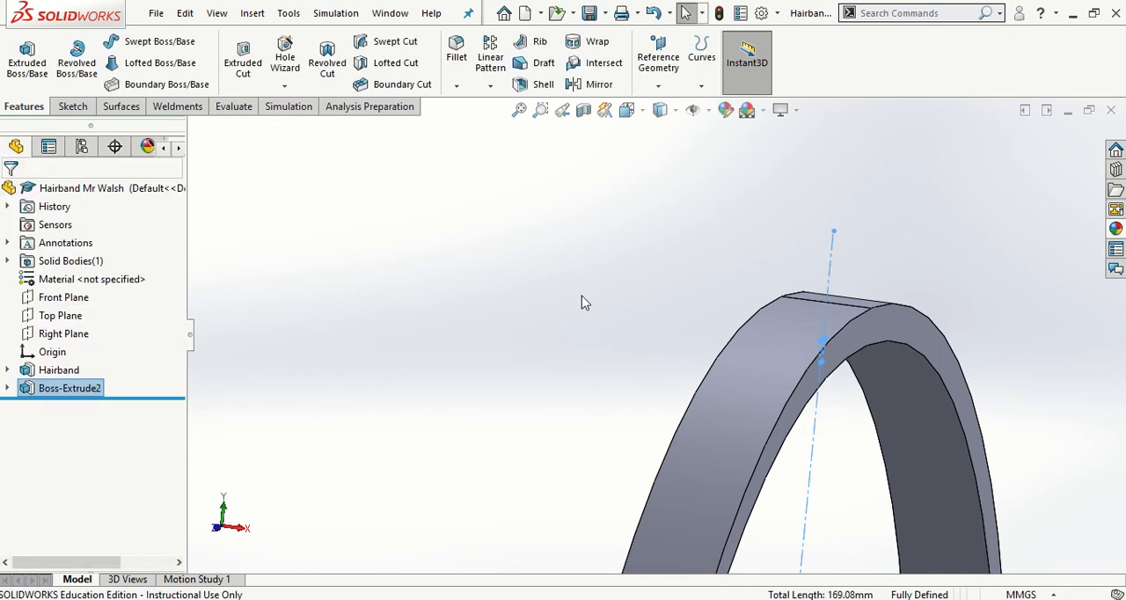
- Rename the tooth's extrude feature as Grip
{"action": "right_click", "coordinate": [88, 398]}
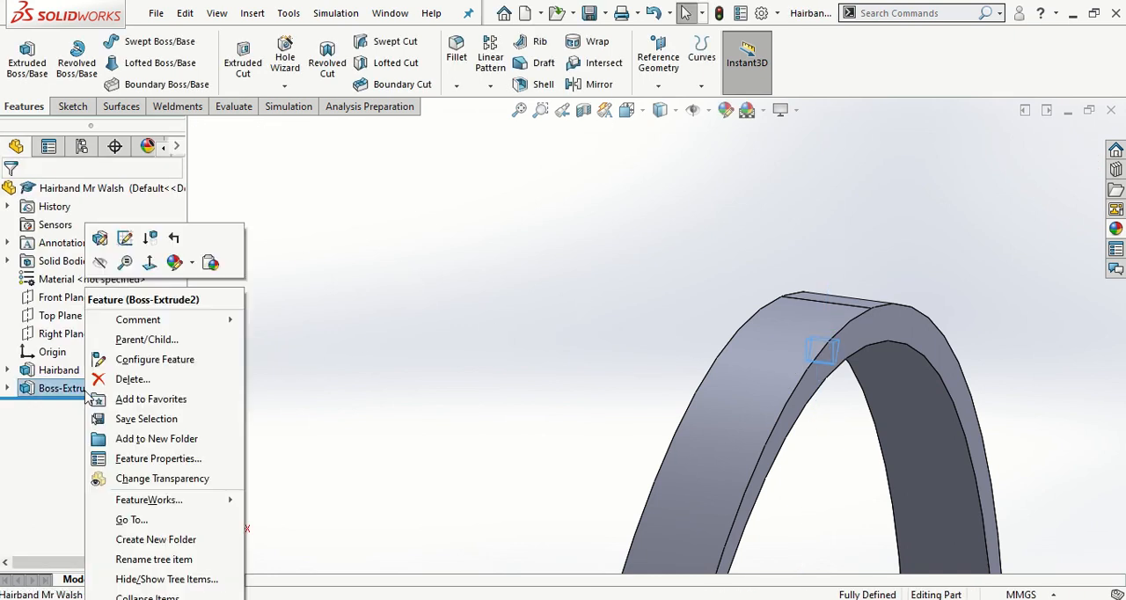
{"action": "left_click", "coordinate": [154, 559]}
{"action": "type", "text": "Grip"}
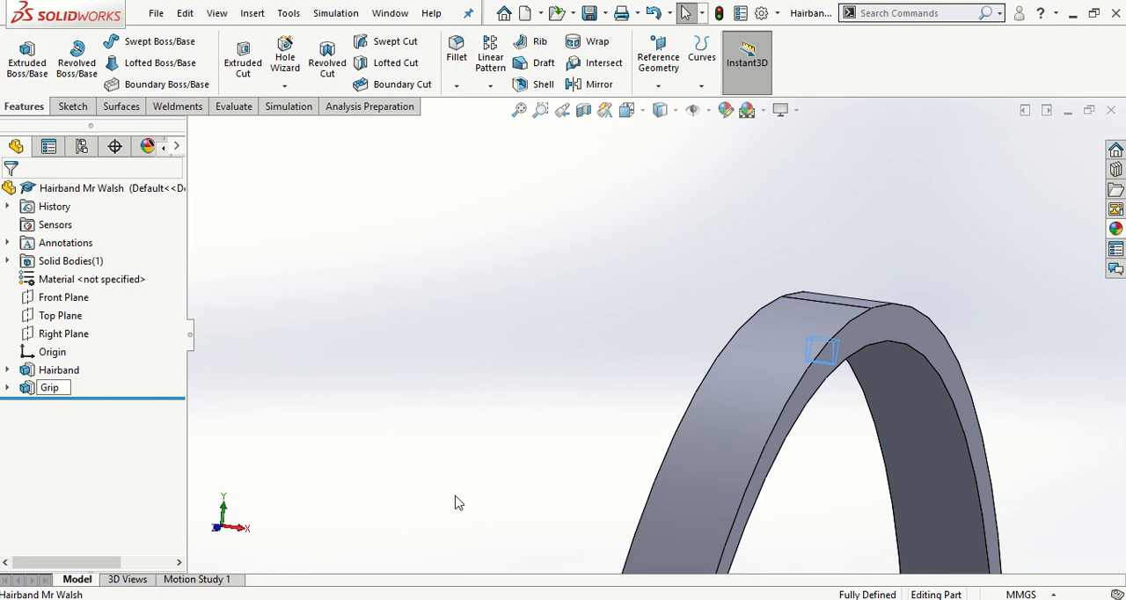
{"action": "key", "text": "Return"}
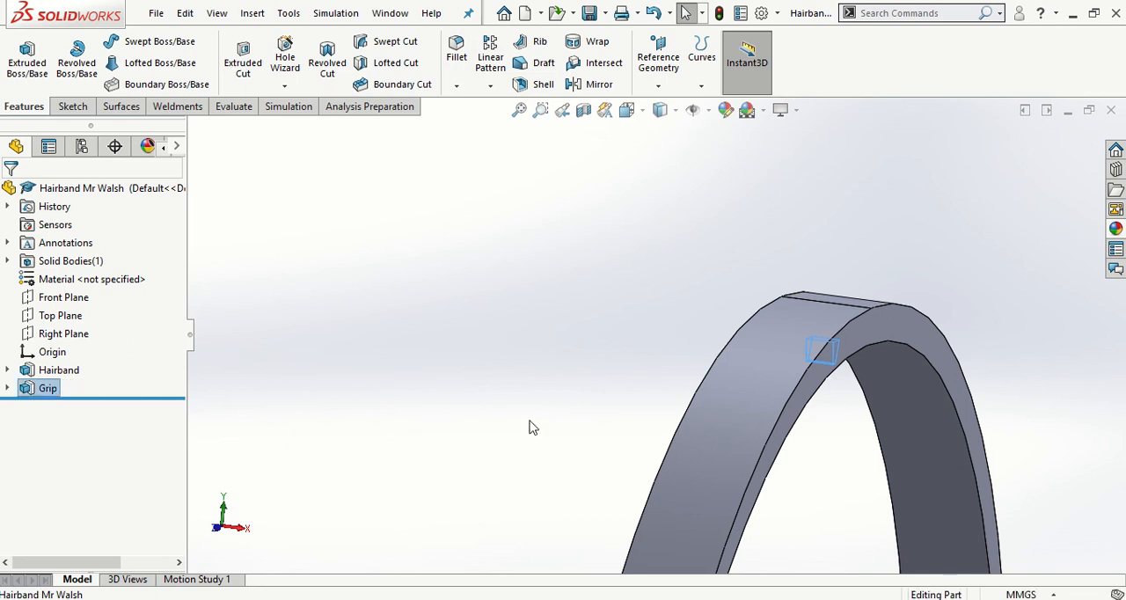
- Start a constant-size fillet with a 0.2 mm symmetric radius for the grip tooth under the crown
{"action": "key", "text": "space"}
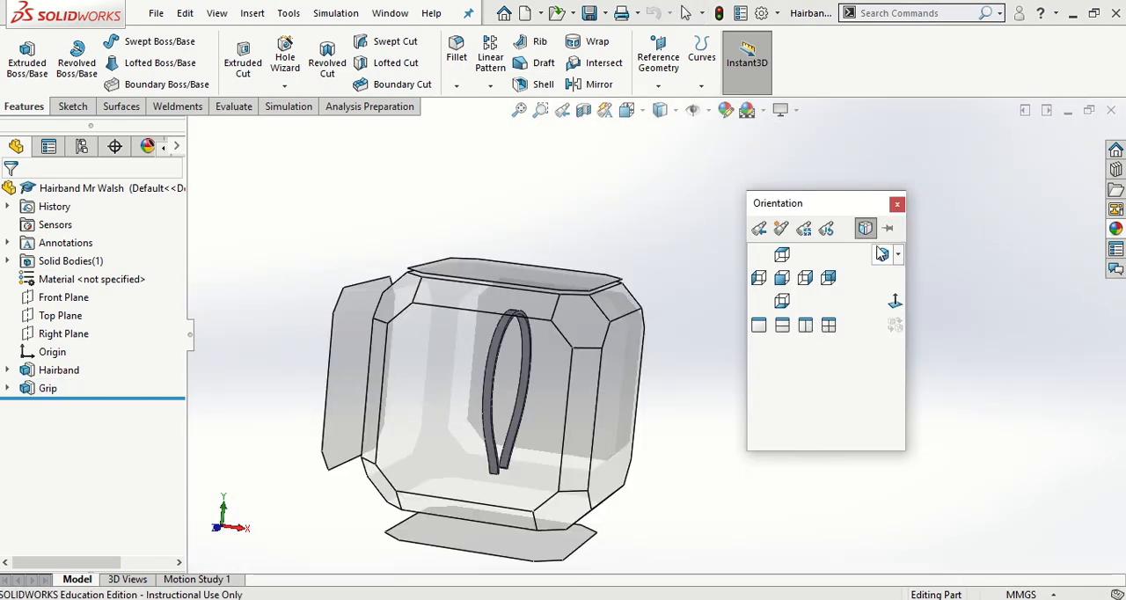
{"action": "left_click", "coordinate": [879, 252]}
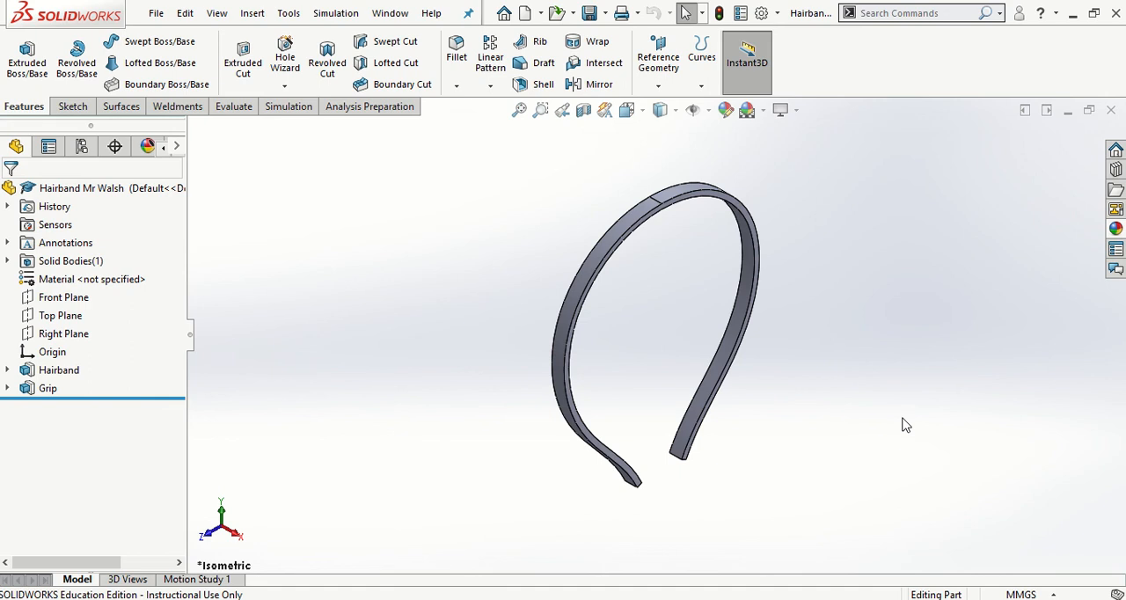
{"action": "middle_click_drag", "start_coordinate": [665, 288], "coordinate": [595, 168]}
{"action": "scroll", "coordinate": [616, 198], "scroll_direction": "down", "scroll_amount": 6}
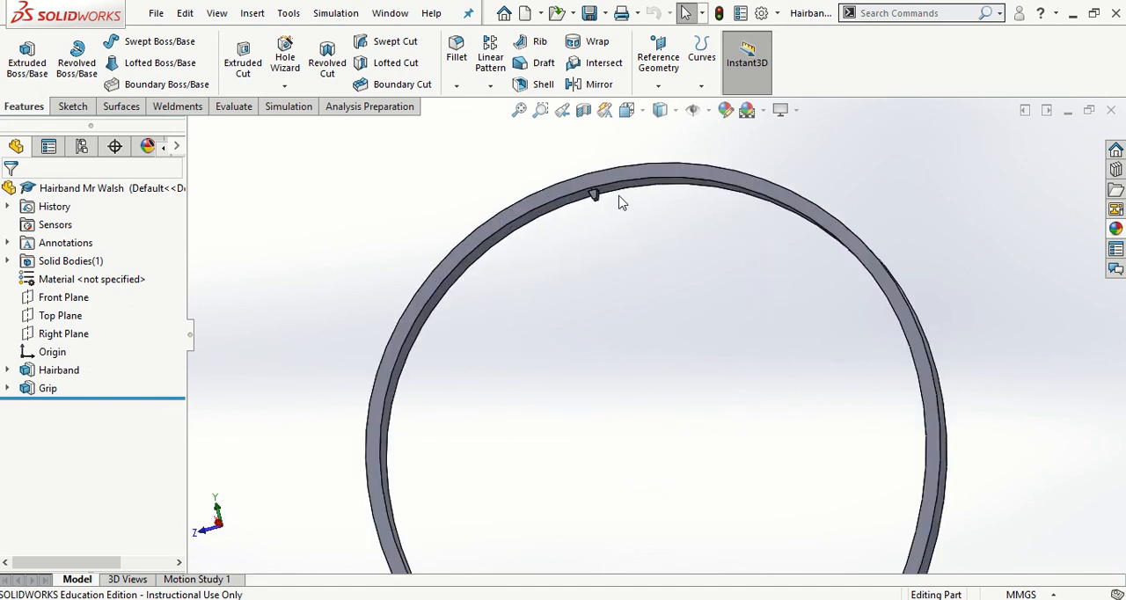
{"action": "scroll", "coordinate": [607, 191], "scroll_direction": "down", "scroll_amount": 2}
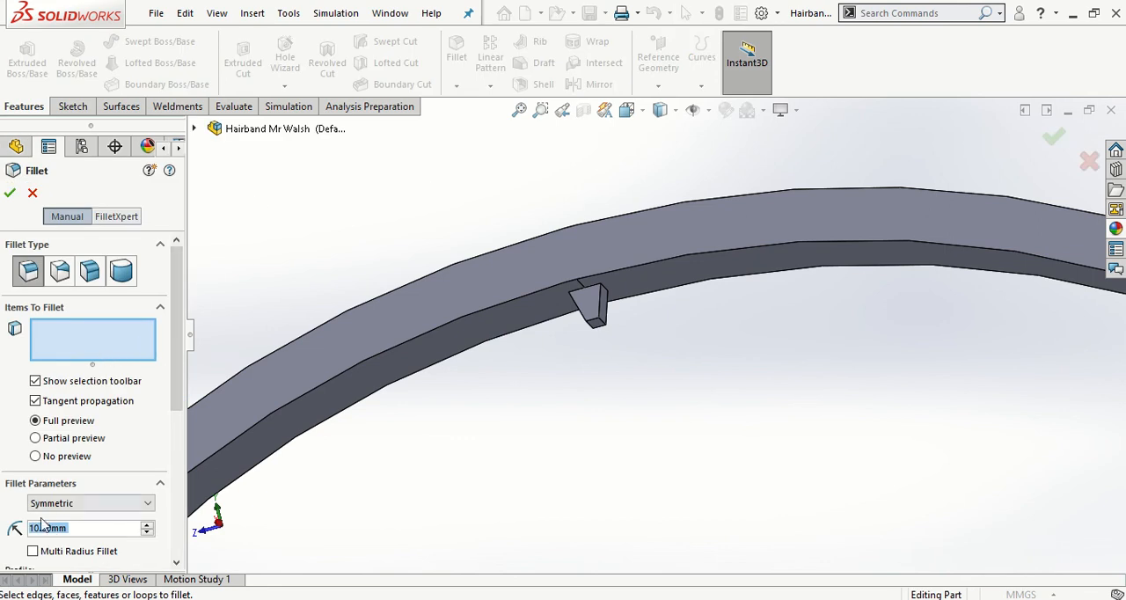
{"action": "key", "text": "BackSpace"}
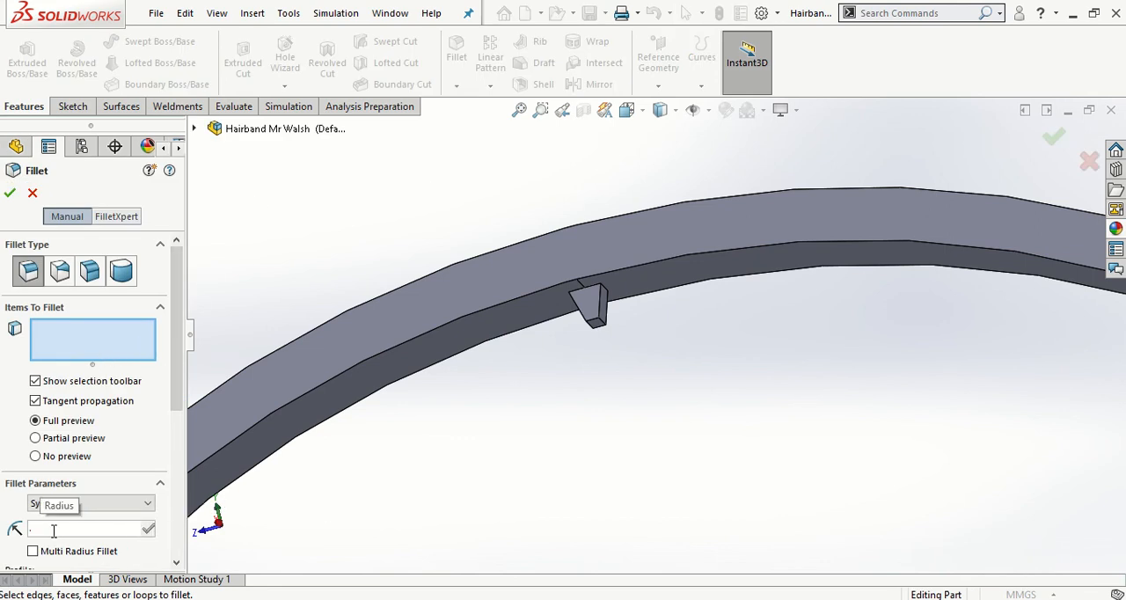
{"action": "type", "text": "0.2"}
{"action": "key", "text": "Return"}
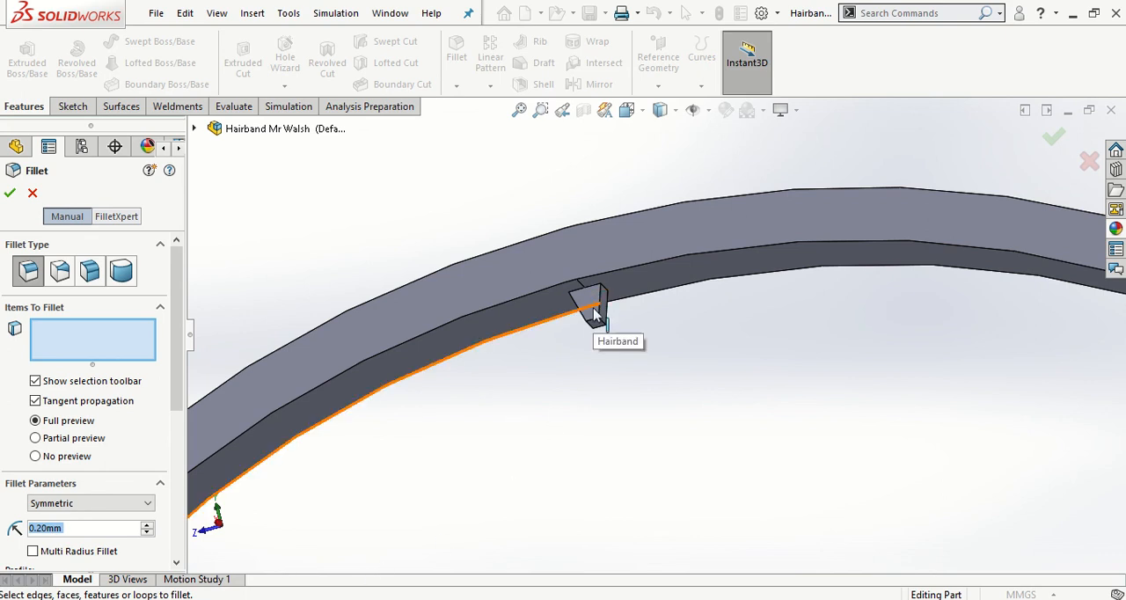
- Apply the fillet to the five exposed faces of the grip tooth: its four sides and its tip
{"action": "scroll", "coordinate": [595, 314], "scroll_direction": "up", "scroll_amount": 5}
{"action": "left_click", "coordinate": [661, 301]}
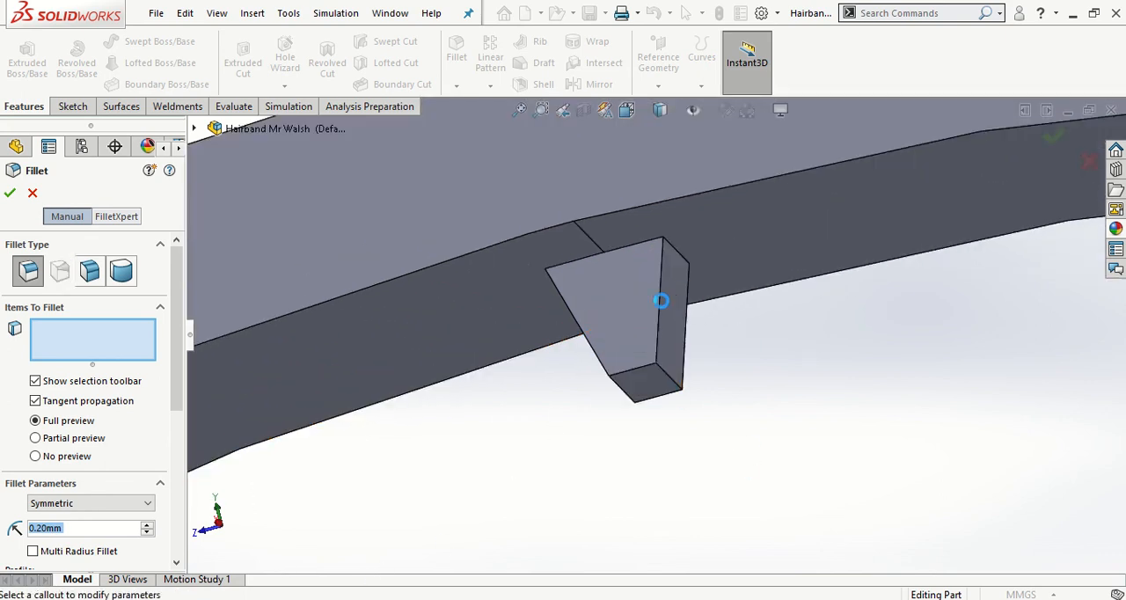
{"action": "left_click", "coordinate": [619, 316]}
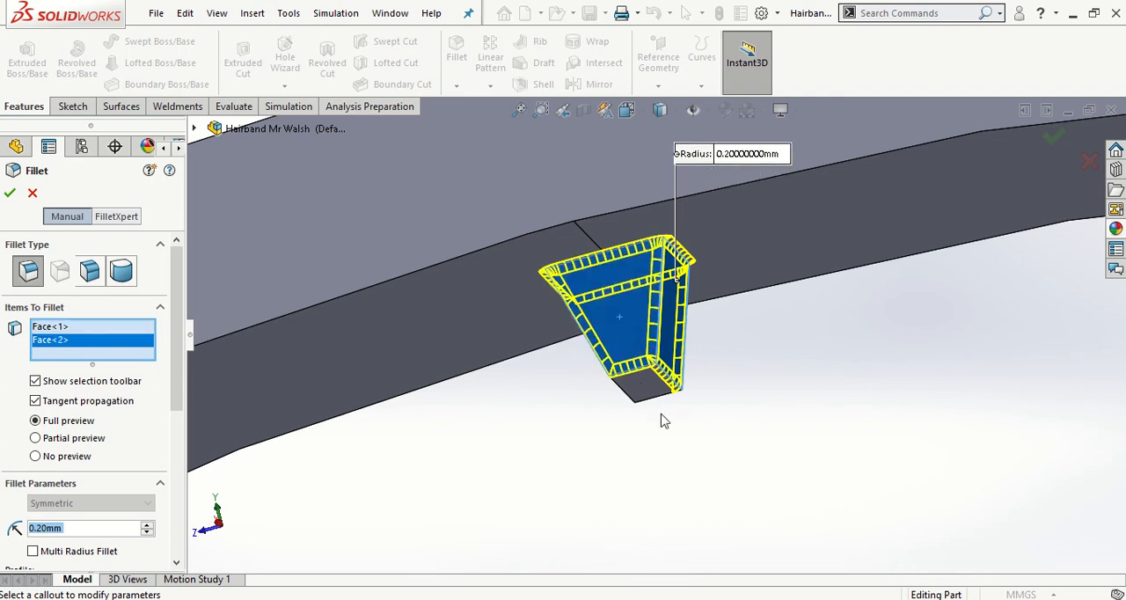
{"action": "left_click", "coordinate": [648, 390]}
{"action": "middle_click_drag", "start_coordinate": [674, 482], "coordinate": [540, 432]}
{"action": "scroll", "coordinate": [523, 430], "scroll_direction": "down", "scroll_amount": 7}
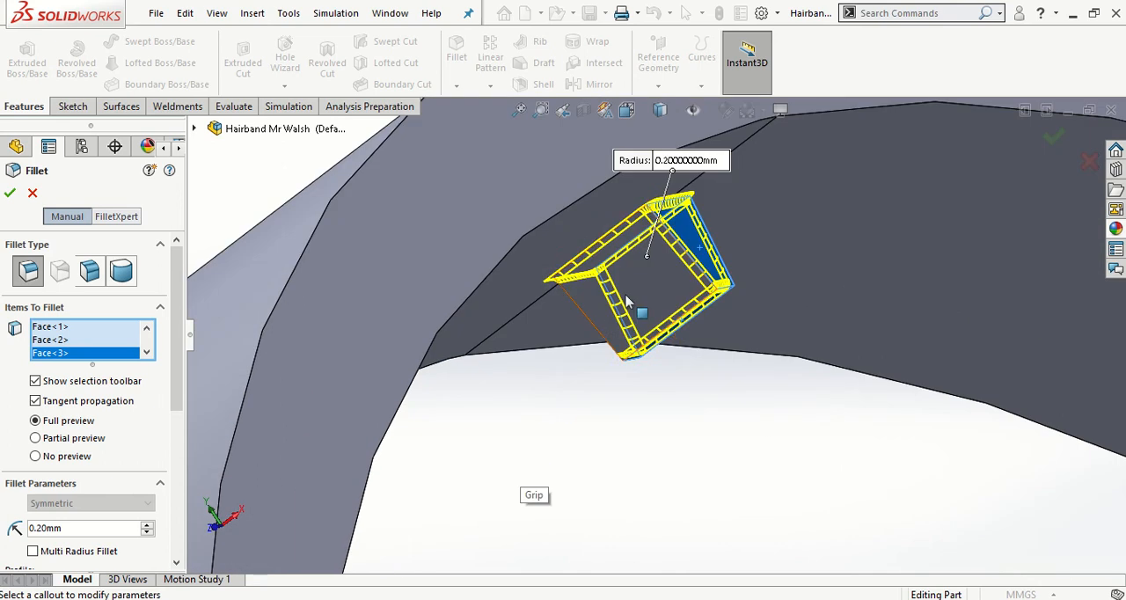
{"action": "left_click", "coordinate": [627, 302]}
{"action": "middle_click_drag", "start_coordinate": [606, 439], "coordinate": [608, 334]}
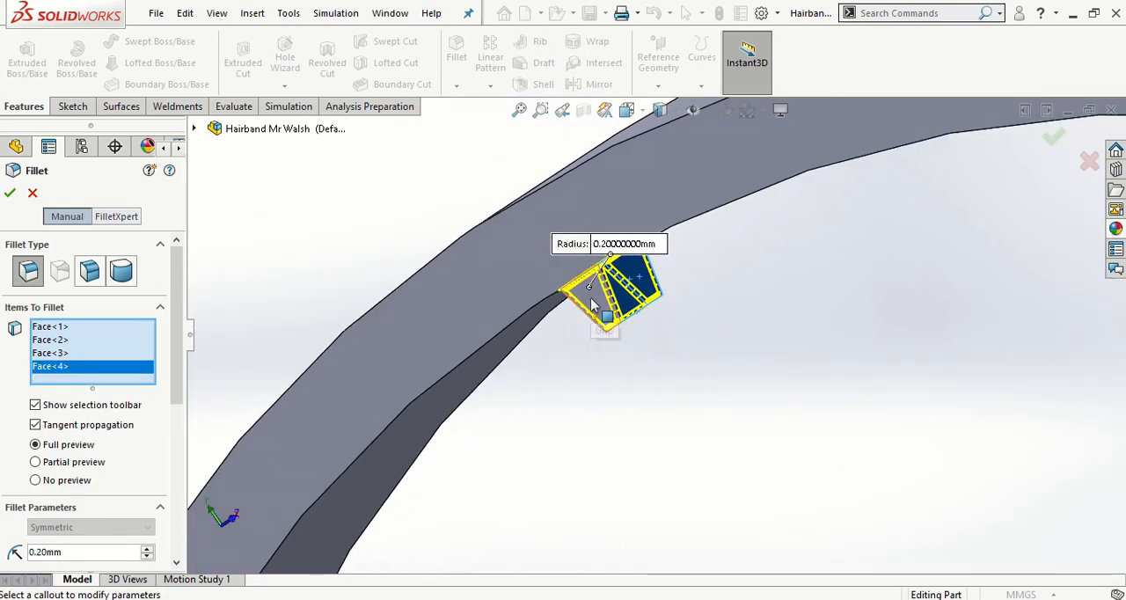
{"action": "left_click", "coordinate": [591, 299]}
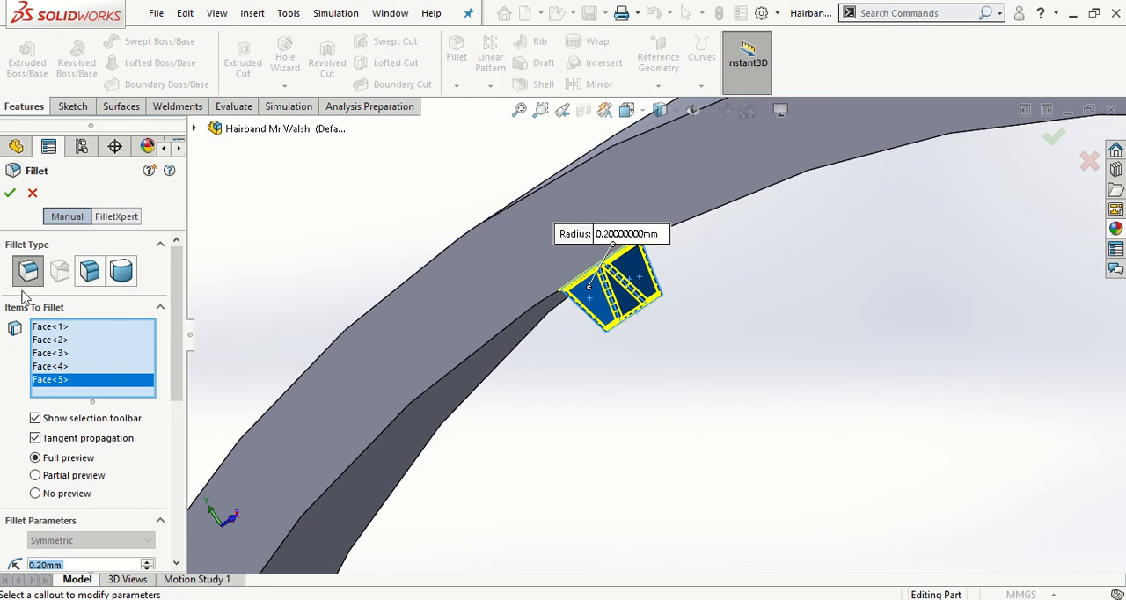
{"action": "left_click", "coordinate": [9, 192]}
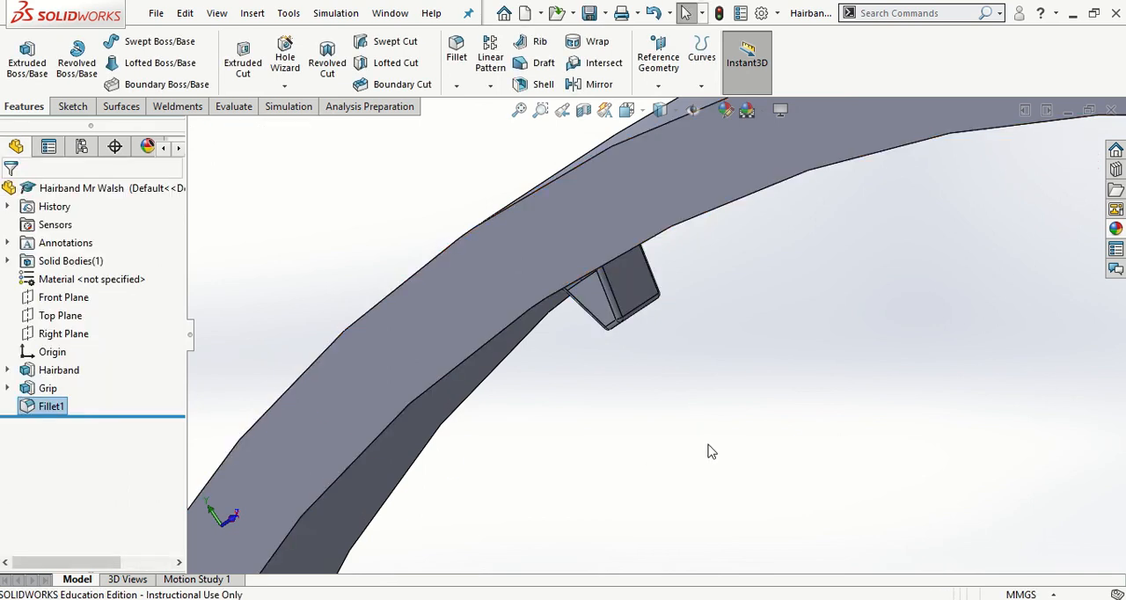
- Rename the tooth's fillet feature as Grip Fillet
{"action": "middle_click_drag", "start_coordinate": [703, 431], "coordinate": [845, 391]}
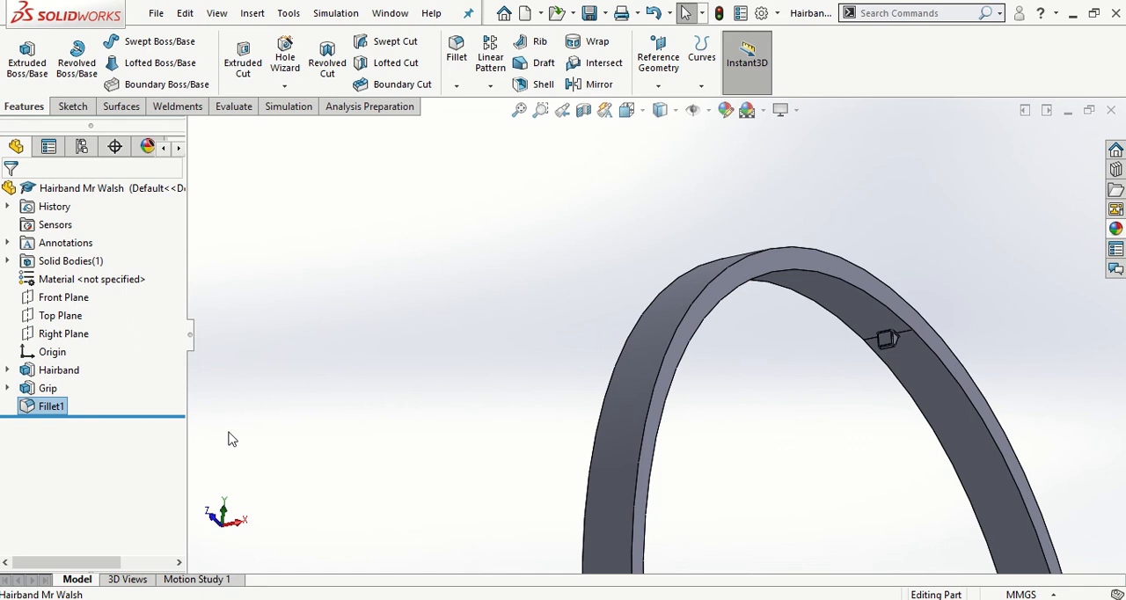
{"action": "right_click", "coordinate": [56, 411]}
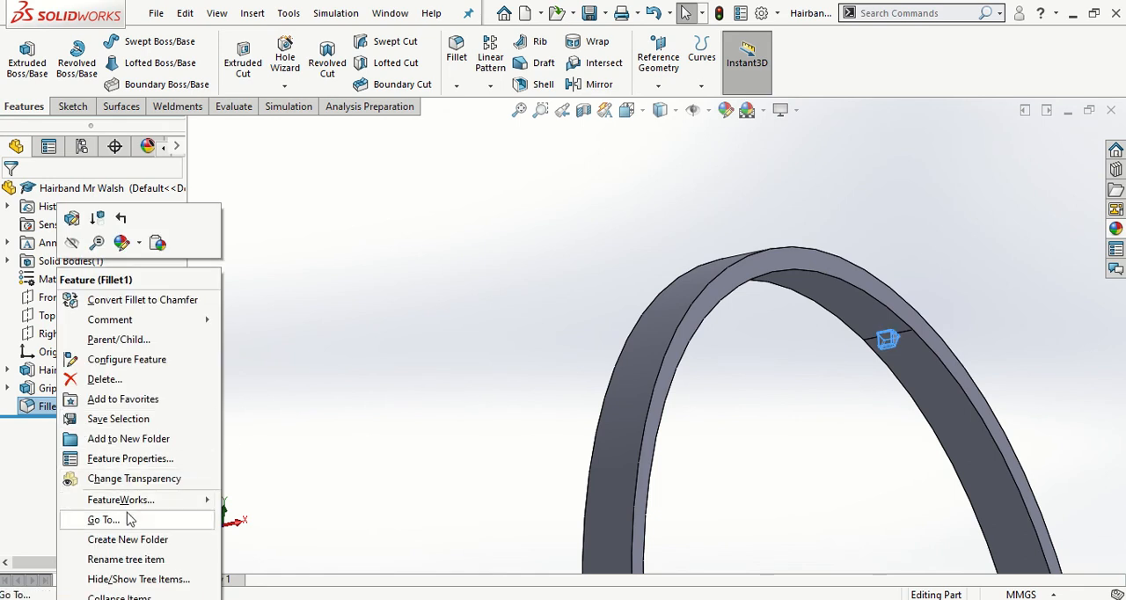
{"action": "left_click", "coordinate": [144, 560]}
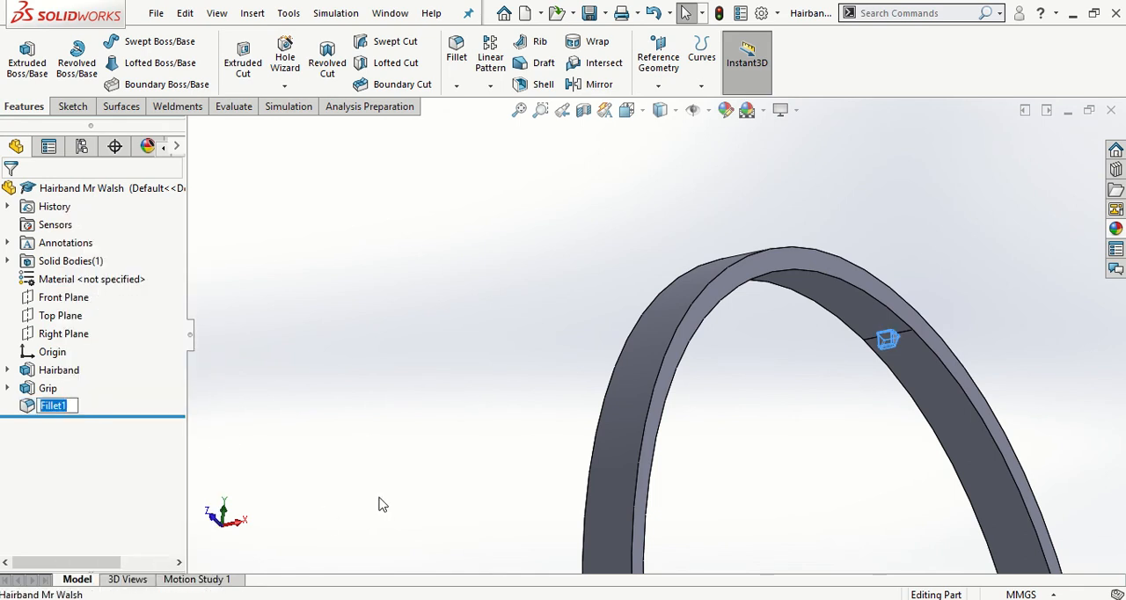
{"action": "type", "text": "Grip"}
{"action": "left_click", "coordinate": [422, 414]}
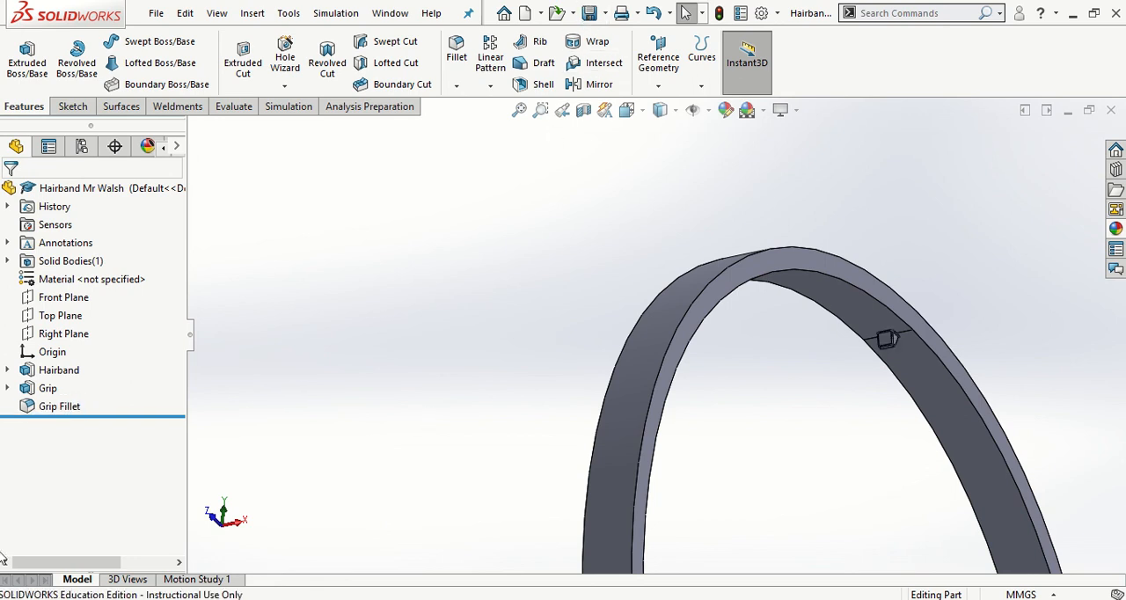
- In the Right view, set up a Curve Driven Pattern along the hairband's negative-Z inner edge with 40 instances at 3.5 mm spacing
{"action": "key", "text": "space"}
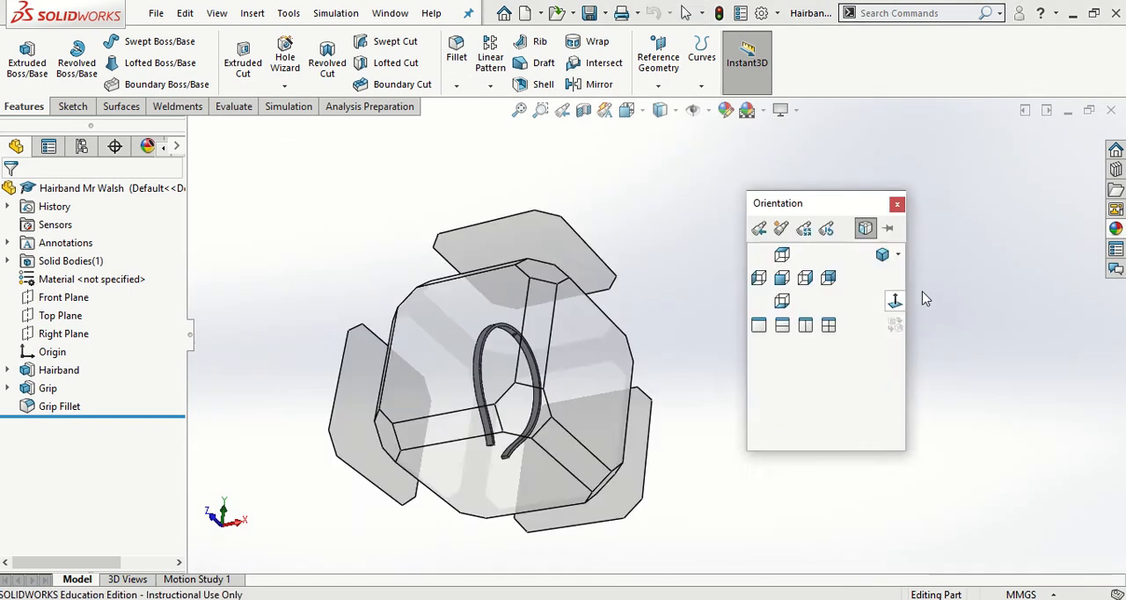
{"action": "left_click", "coordinate": [887, 255]}
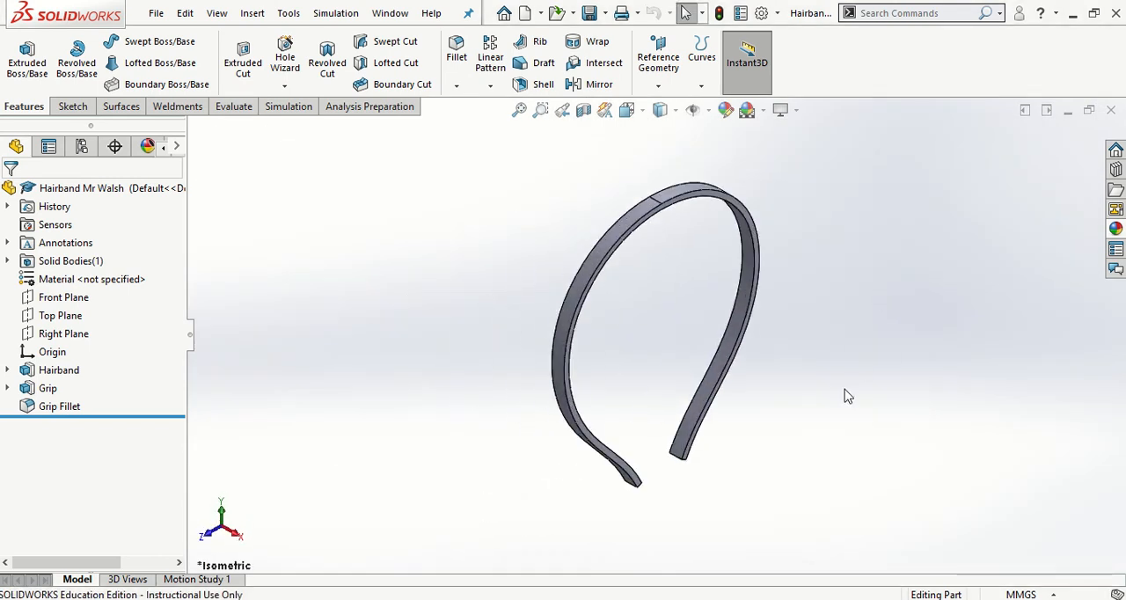
{"action": "key", "text": "space"}
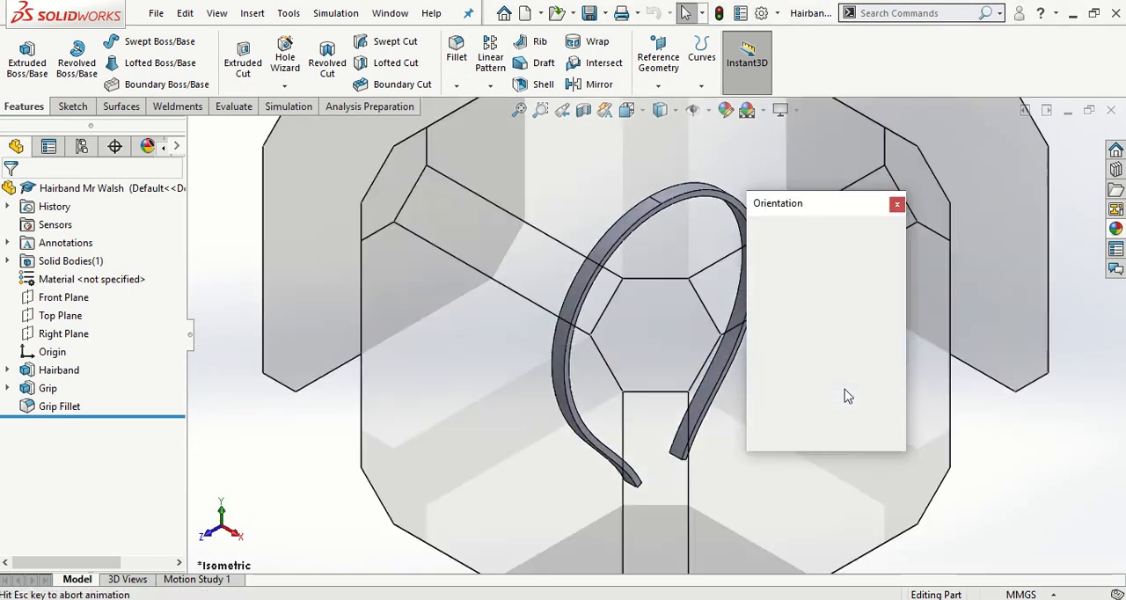
{"action": "left_click", "coordinate": [805, 278]}
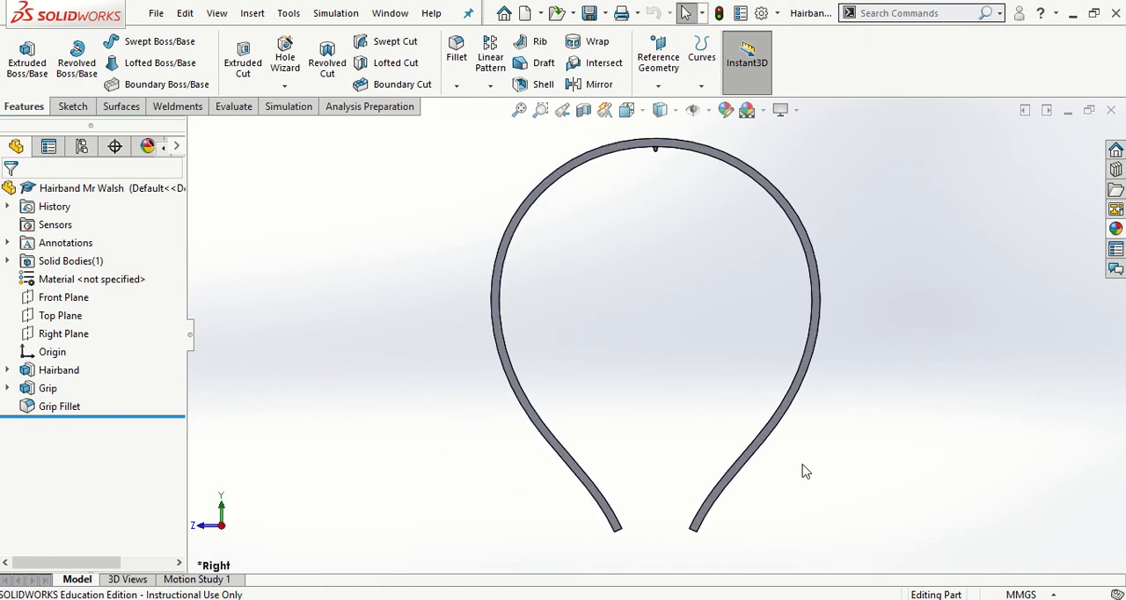
{"action": "scroll", "coordinate": [713, 248], "scroll_direction": "down", "scroll_amount": 3}
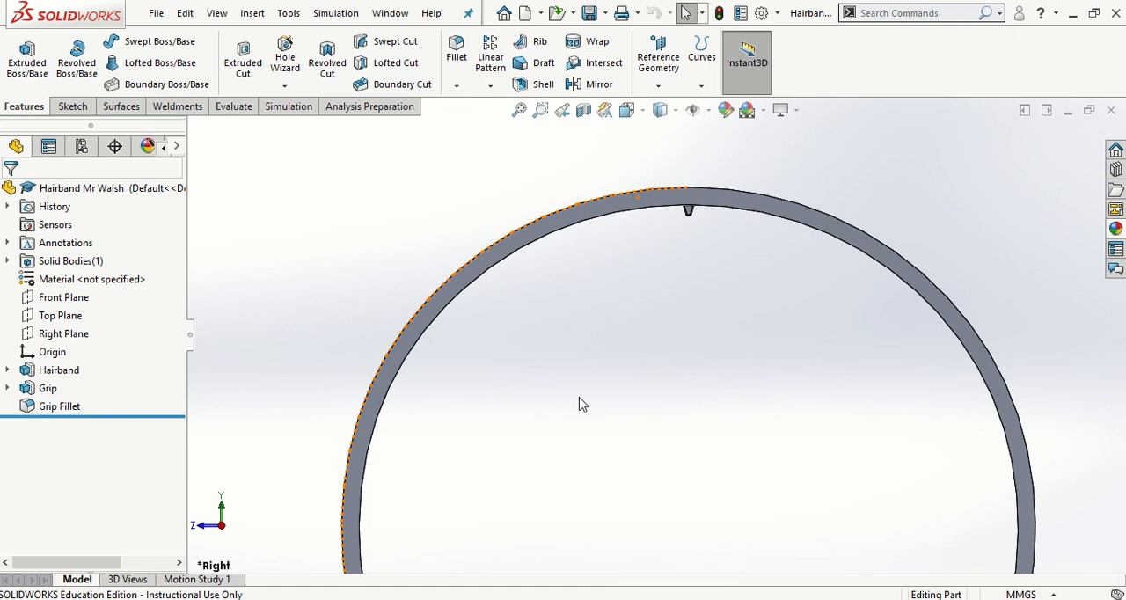
{"action": "left_click", "coordinate": [489, 90]}
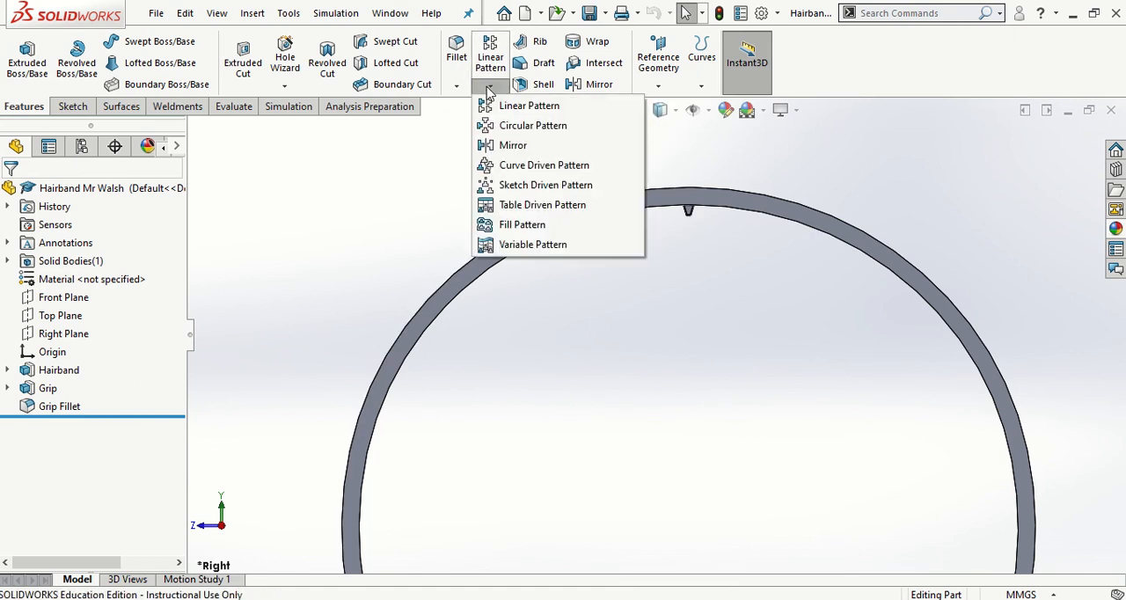
{"action": "left_click", "coordinate": [527, 167]}
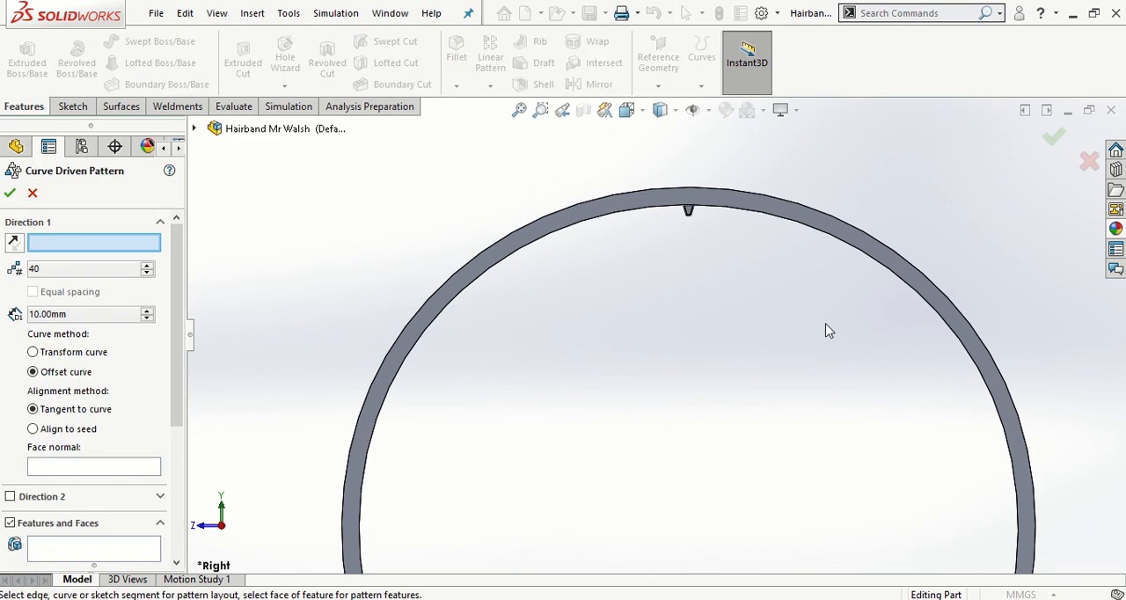
{"action": "left_click", "coordinate": [841, 248]}
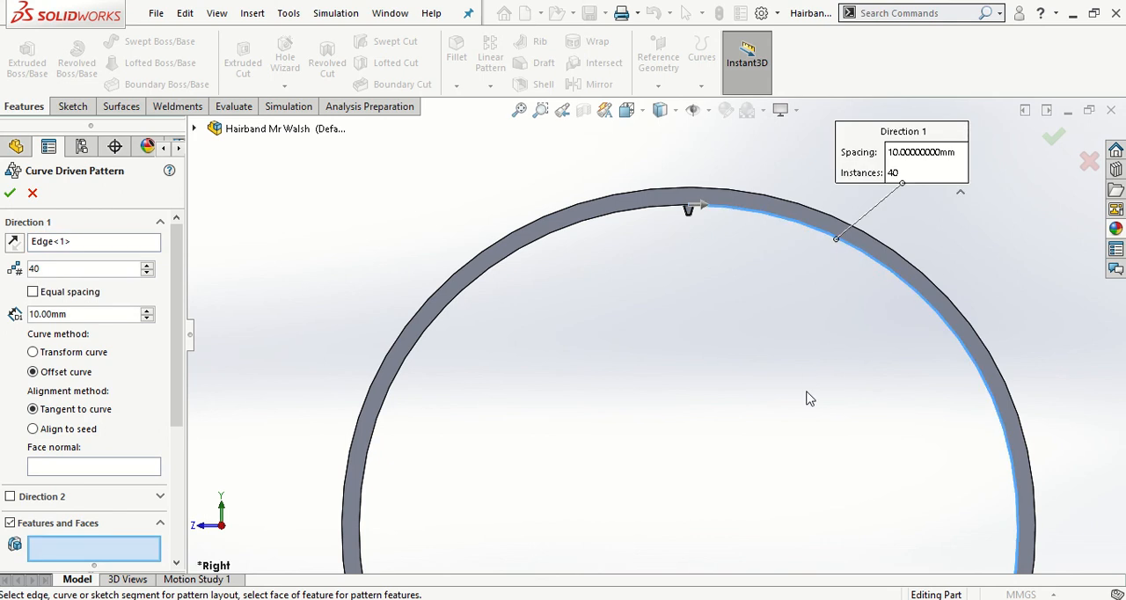
{"action": "double_click", "coordinate": [69, 315]}
{"action": "type", "text": "3.5"}
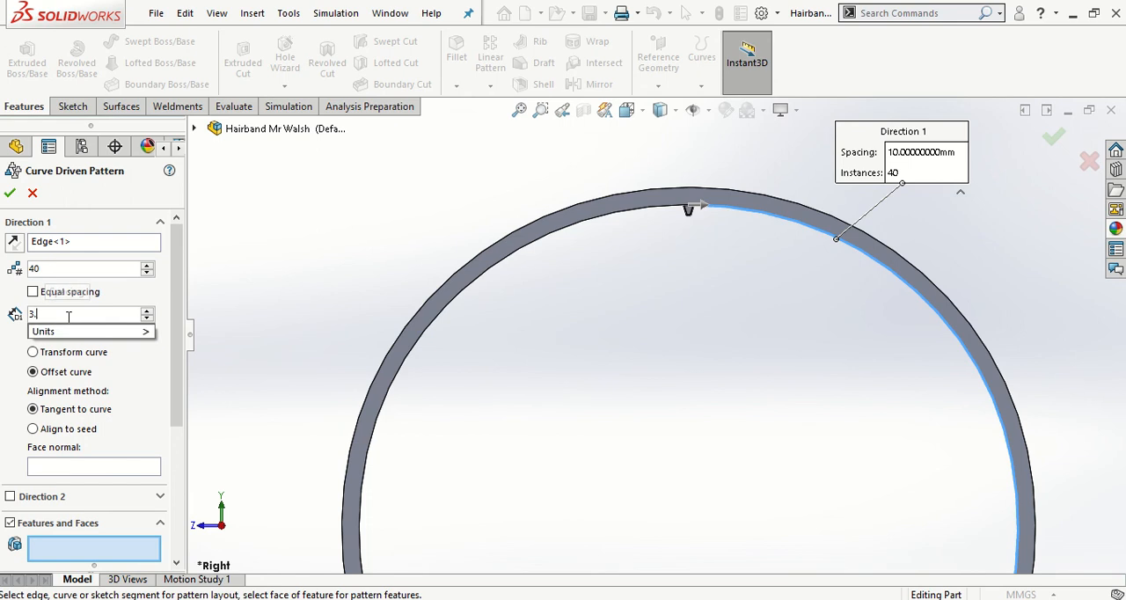
{"action": "key", "text": "Return"}
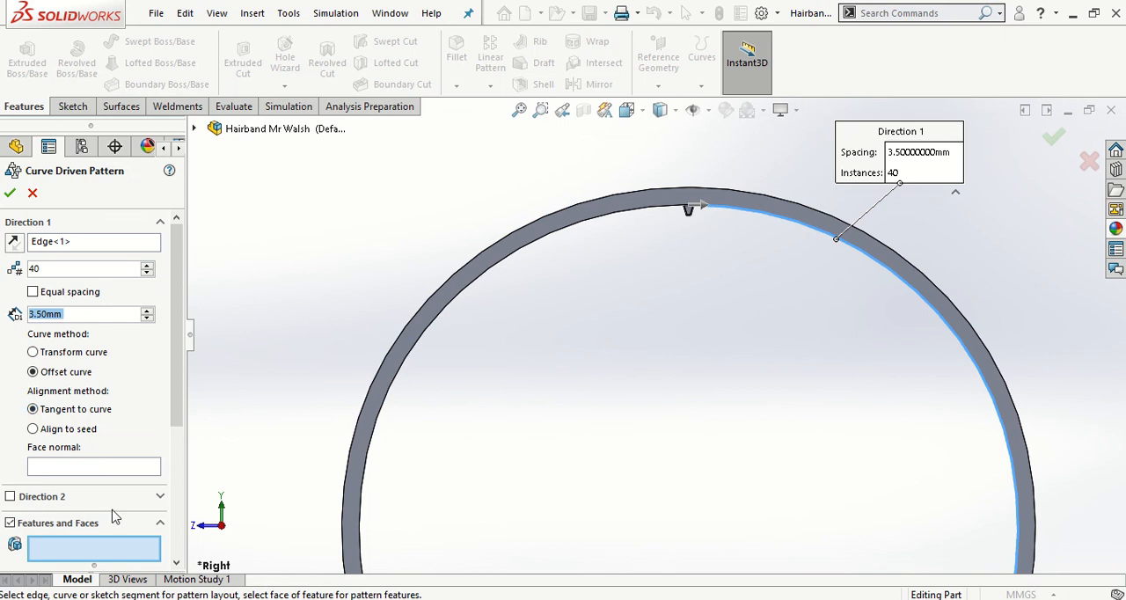
- Choose Grip and Grip Fillet as the features to pattern, create the curve driven pattern and save the part
{"action": "left_click", "coordinate": [75, 550]}
{"action": "left_click", "coordinate": [195, 130]}
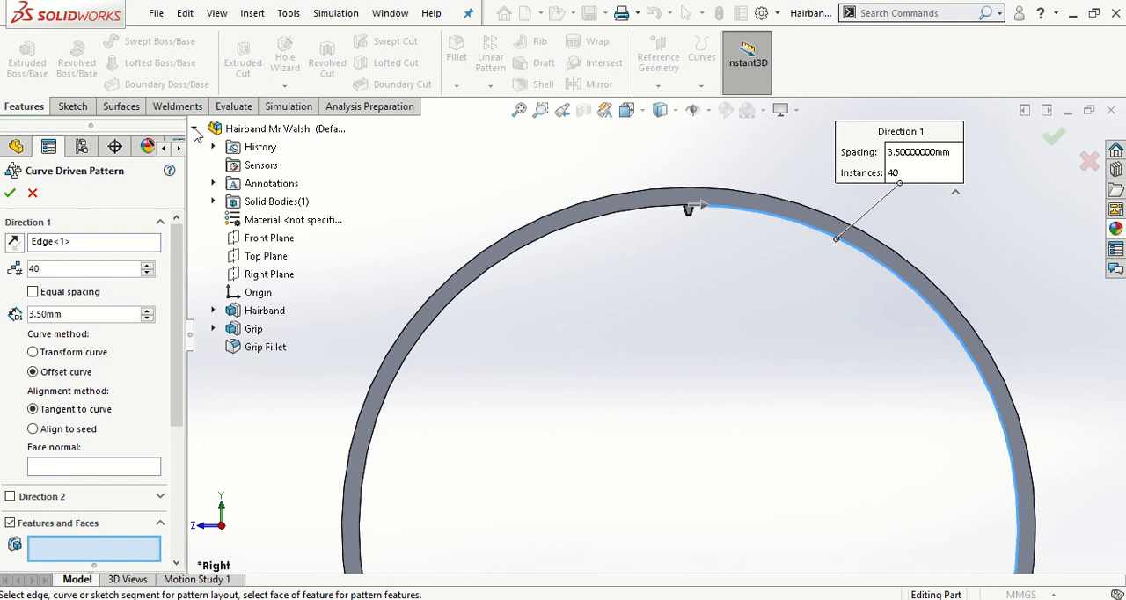
{"action": "left_click", "coordinate": [255, 329]}
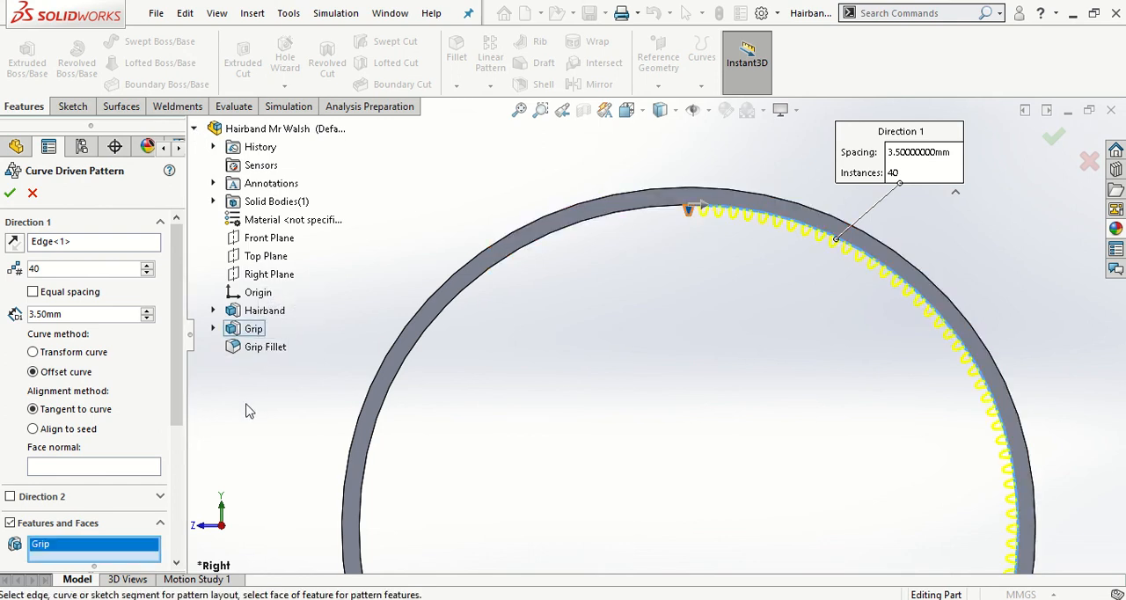
{"action": "left_click", "coordinate": [264, 347]}
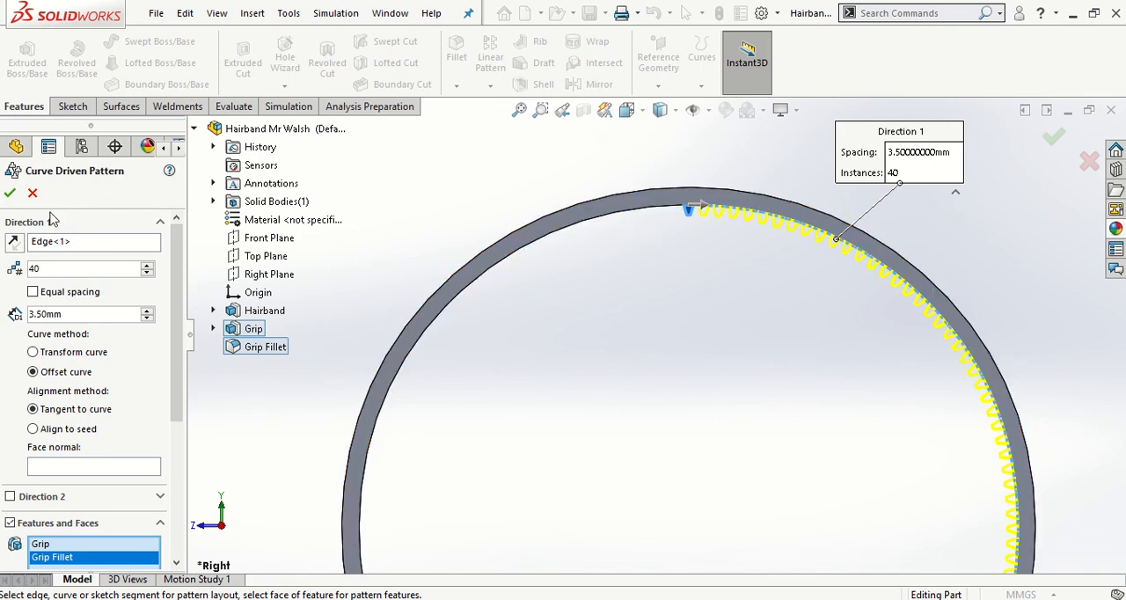
{"action": "left_click", "coordinate": [9, 194]}
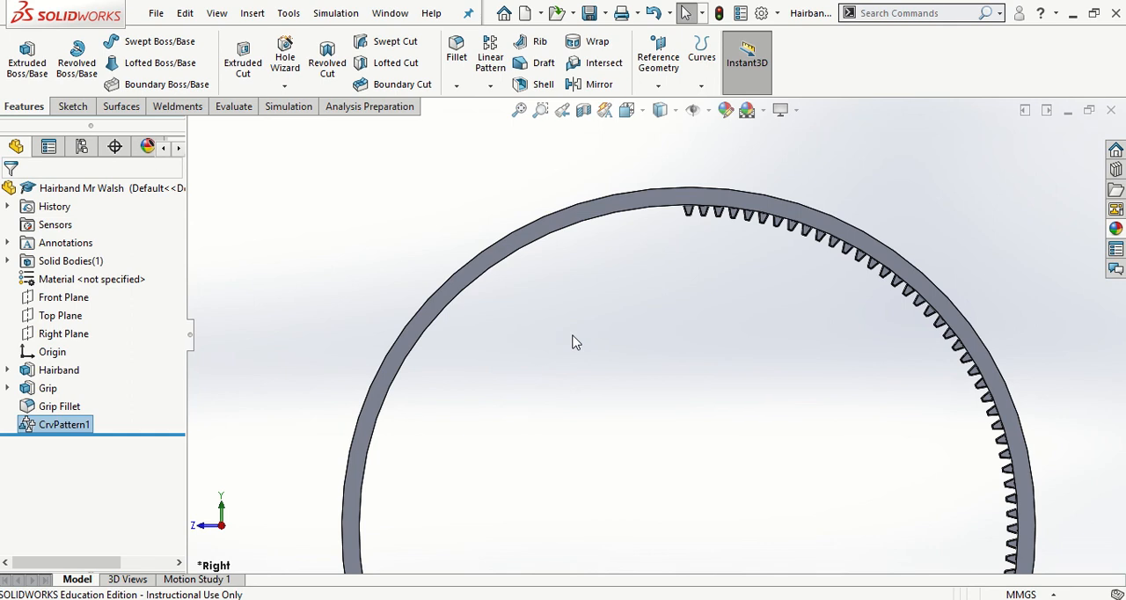
{"action": "left_click", "coordinate": [595, 19]}
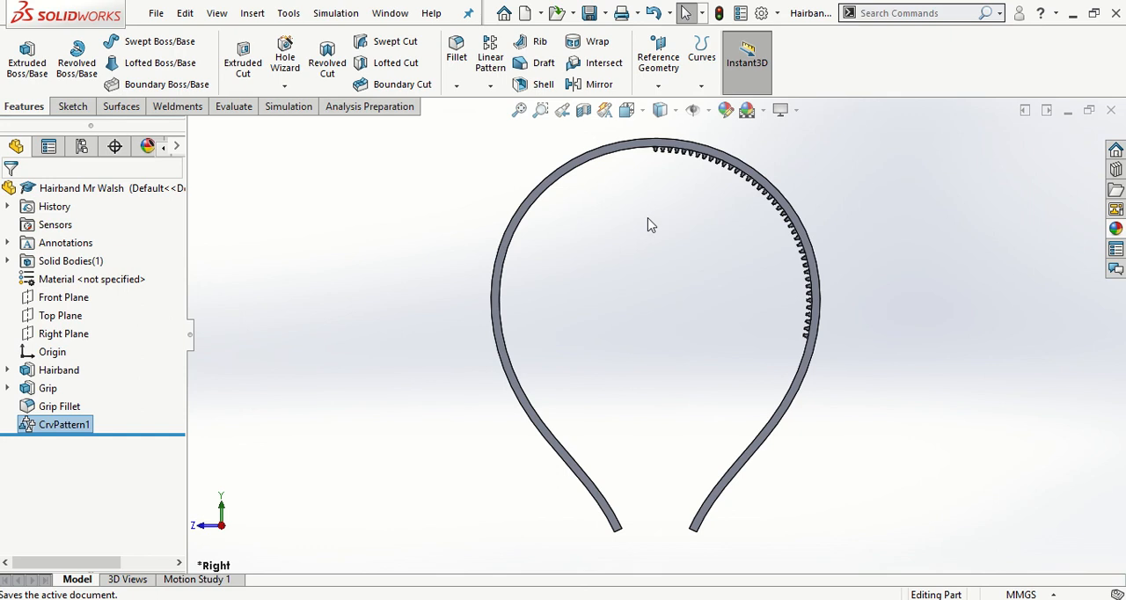
{"action": "left_click", "coordinate": [489, 85]}
{"action": "left_click", "coordinate": [543, 166]}
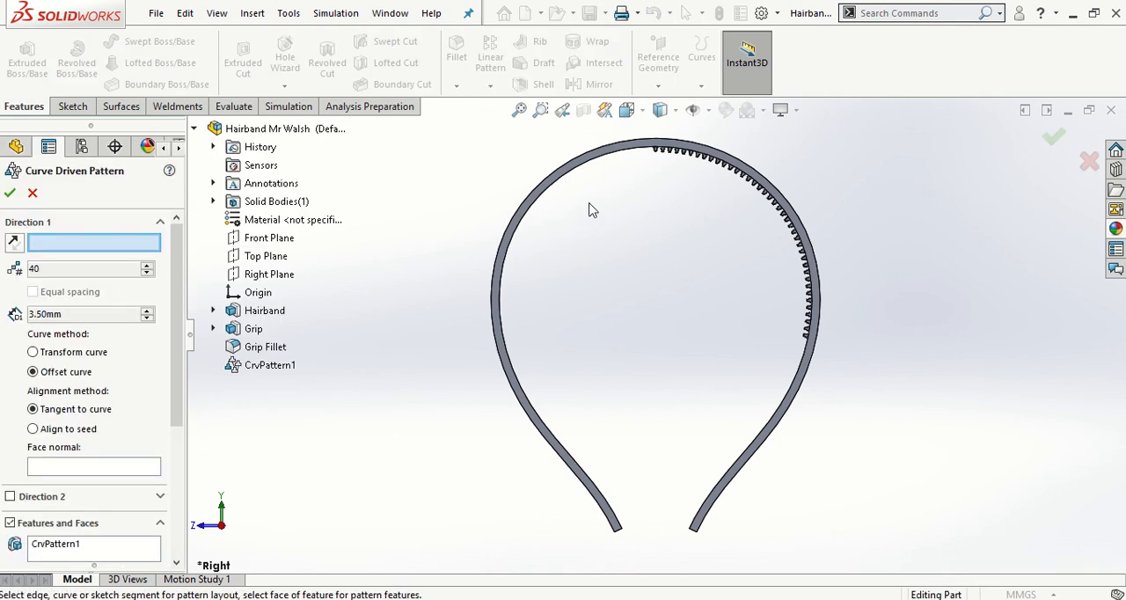
{"action": "scroll", "coordinate": [572, 185], "scroll_direction": "down", "scroll_amount": 3}
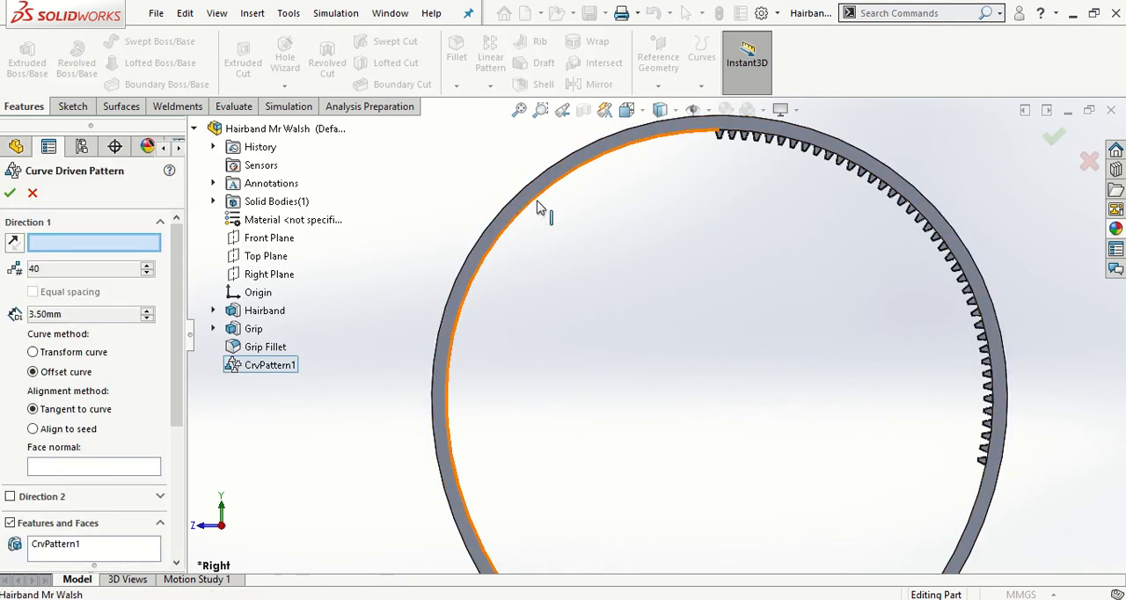
{"action": "left_click", "coordinate": [540, 208]}
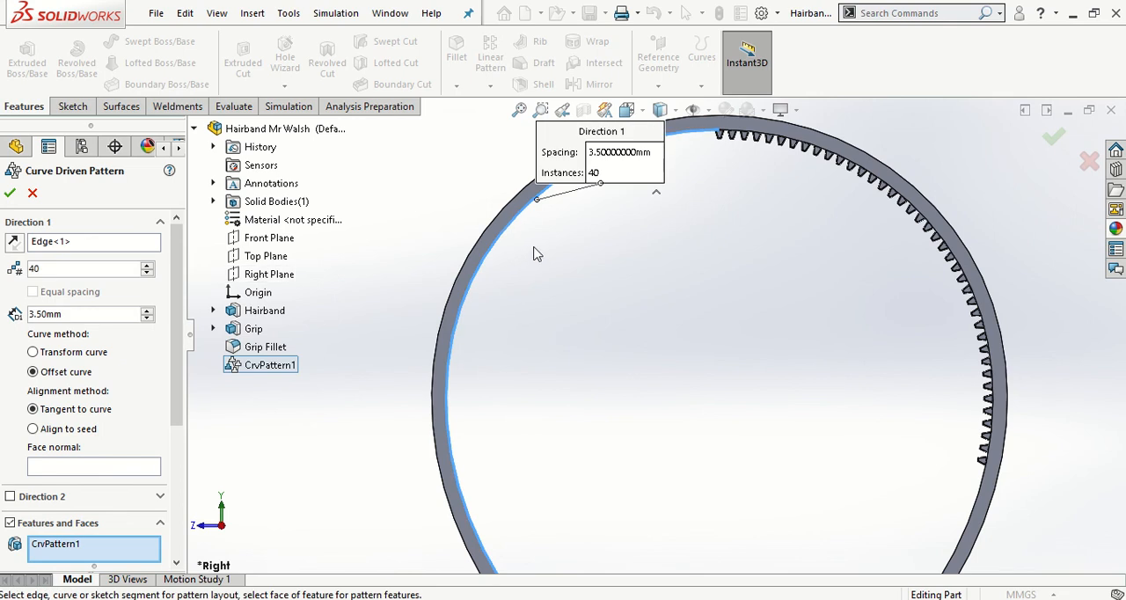
{"action": "scroll", "coordinate": [533, 253], "scroll_direction": "down", "scroll_amount": 1}
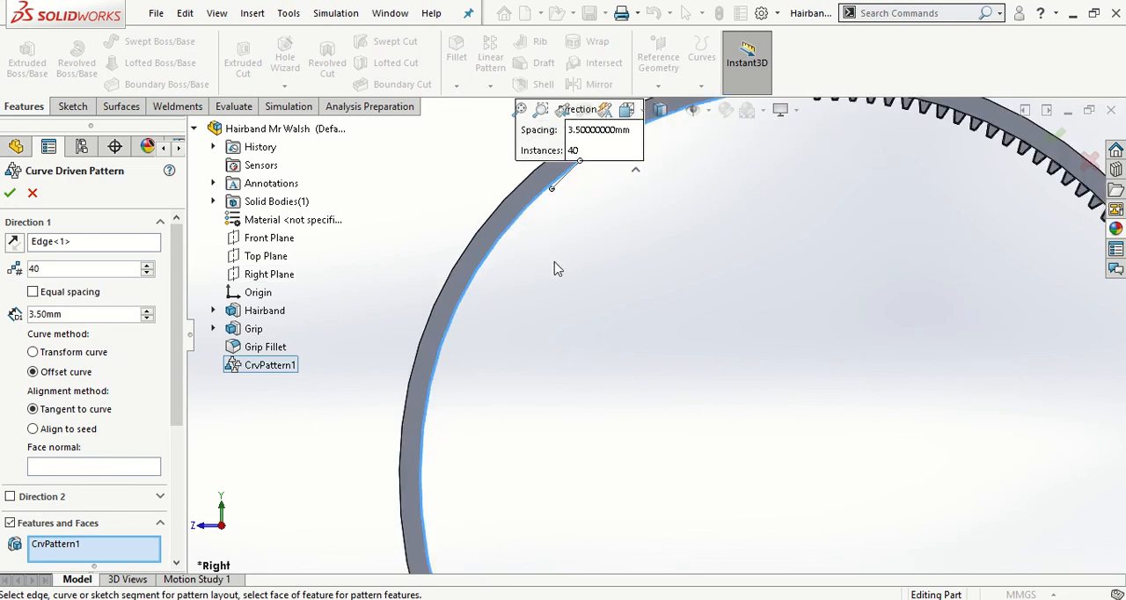
{"action": "right_click", "coordinate": [79, 546]}
{"action": "left_click", "coordinate": [119, 484]}
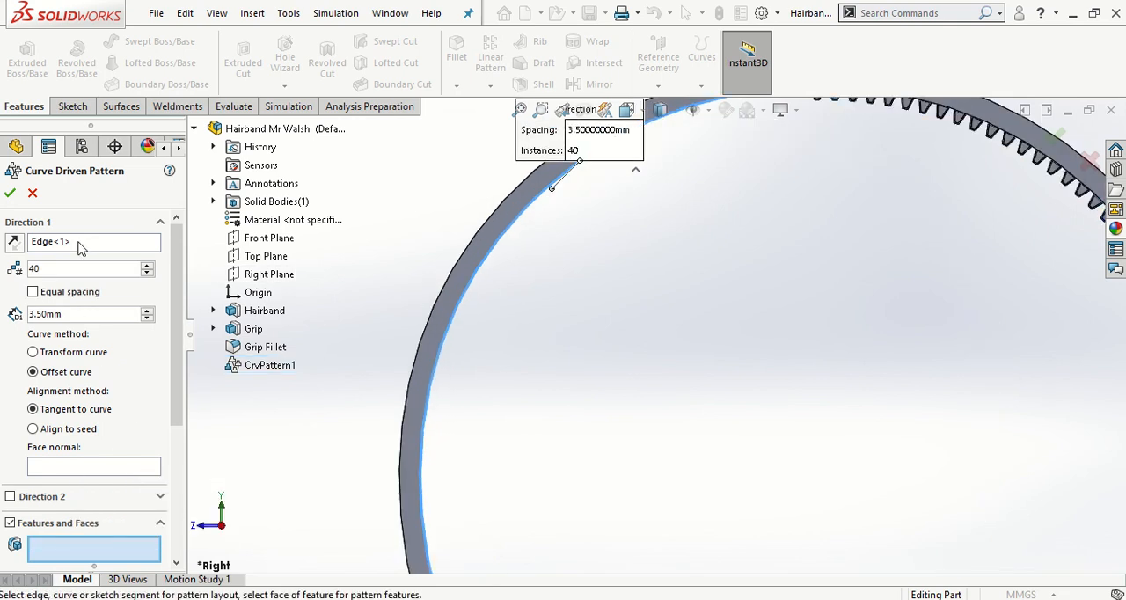
{"action": "right_click", "coordinate": [77, 246]}
{"action": "left_click", "coordinate": [123, 252]}
{"action": "key", "text": "Escape"}
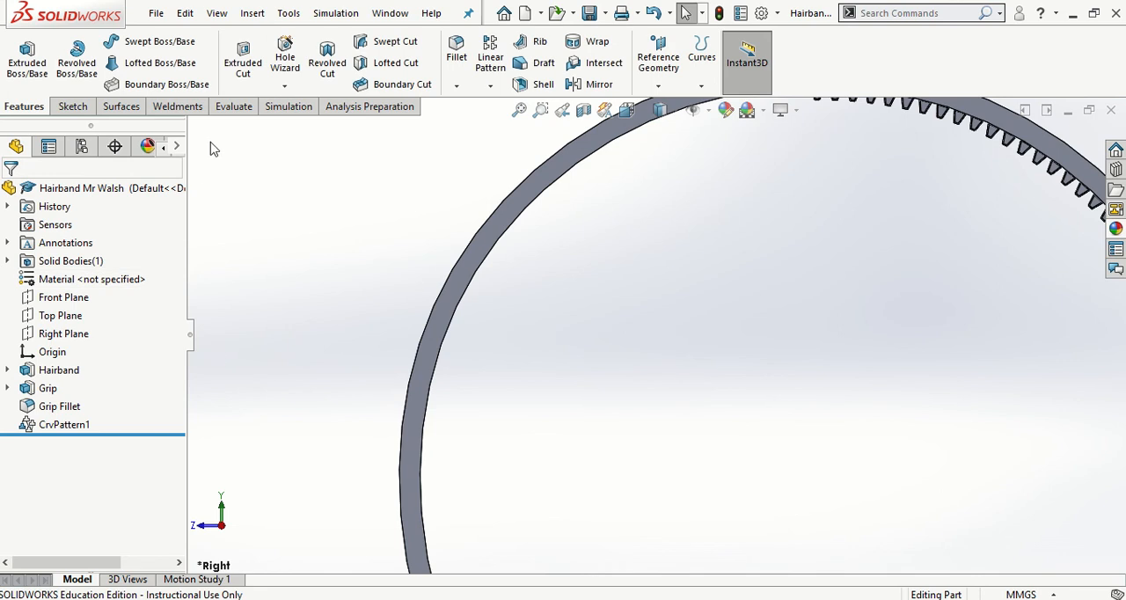
- Create a Curve Driven Pattern of Grip and Grip Fillet along the hairband's positive-Z inner edge, with 40 instances at 3.5 mm spacing
{"action": "left_click", "coordinate": [490, 85]}
{"action": "left_click", "coordinate": [516, 166]}
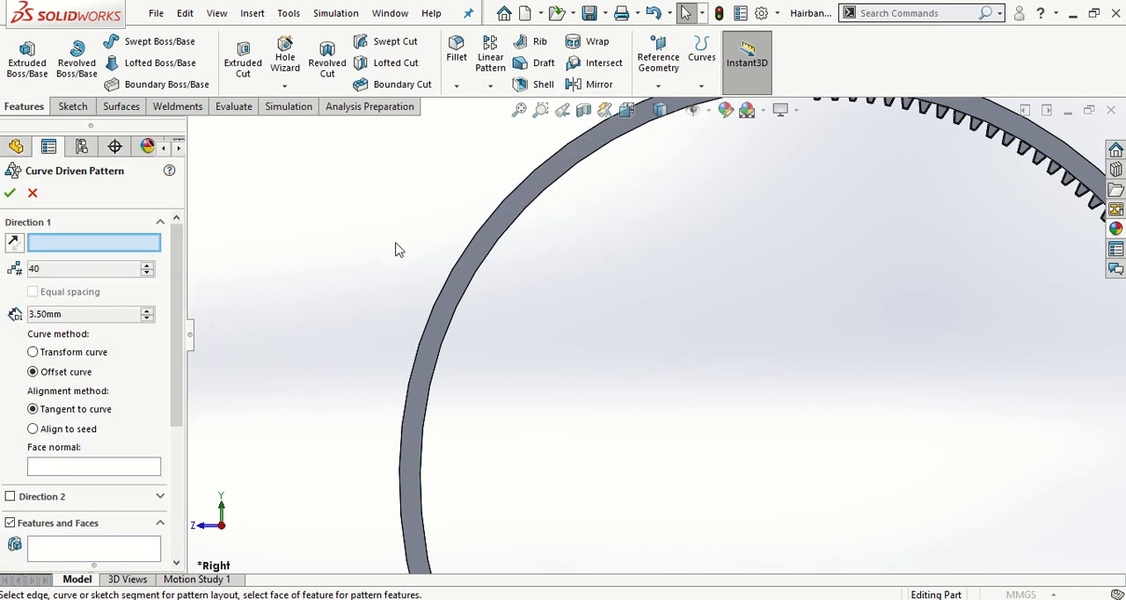
{"action": "left_click", "coordinate": [506, 245]}
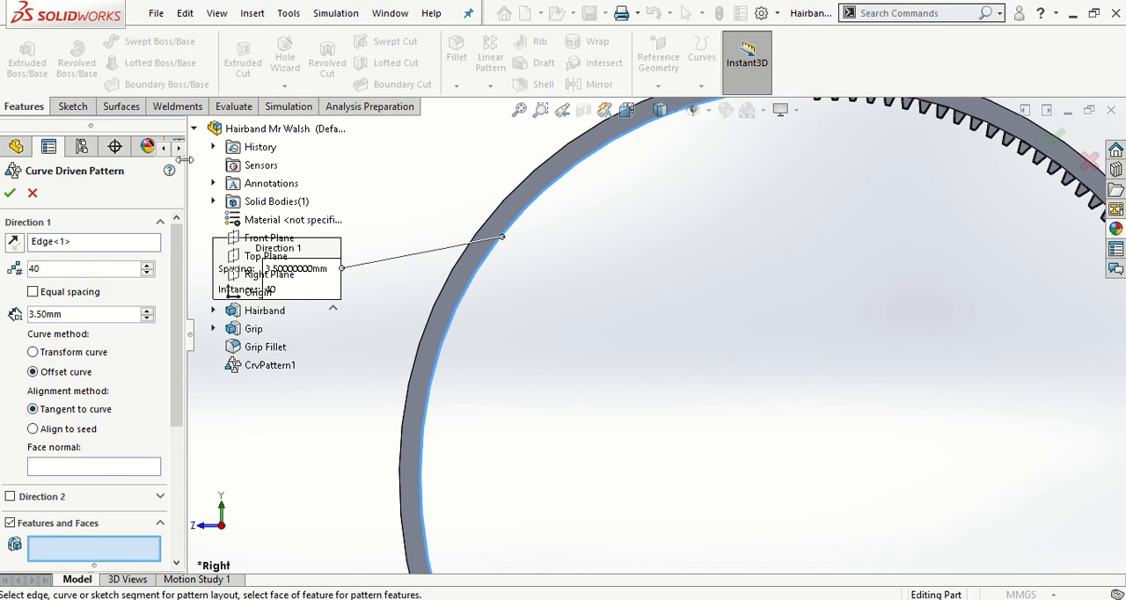
{"action": "left_click", "coordinate": [194, 128]}
{"action": "left_click", "coordinate": [194, 128]}
{"action": "left_click", "coordinate": [246, 329]}
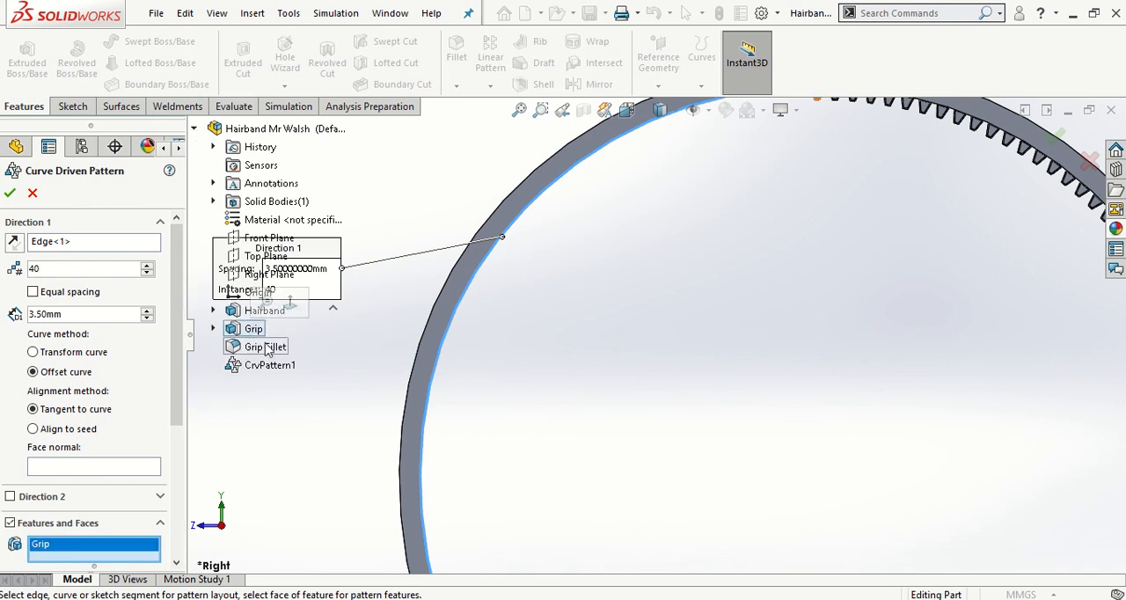
{"action": "left_click", "coordinate": [266, 346]}
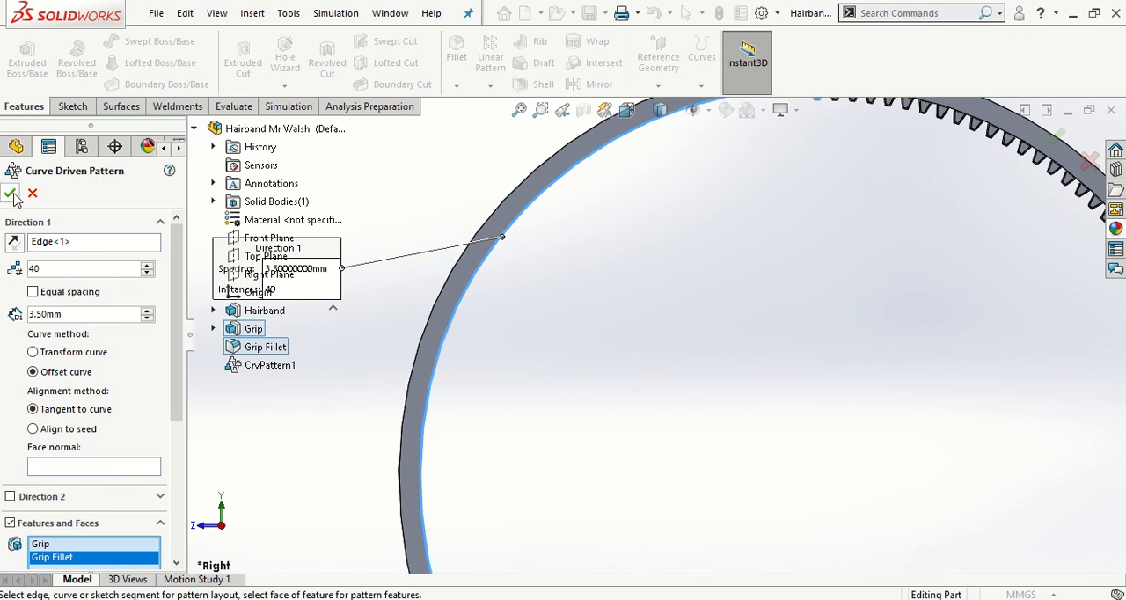
{"action": "scroll", "coordinate": [744, 311], "scroll_direction": "up", "scroll_amount": 3}
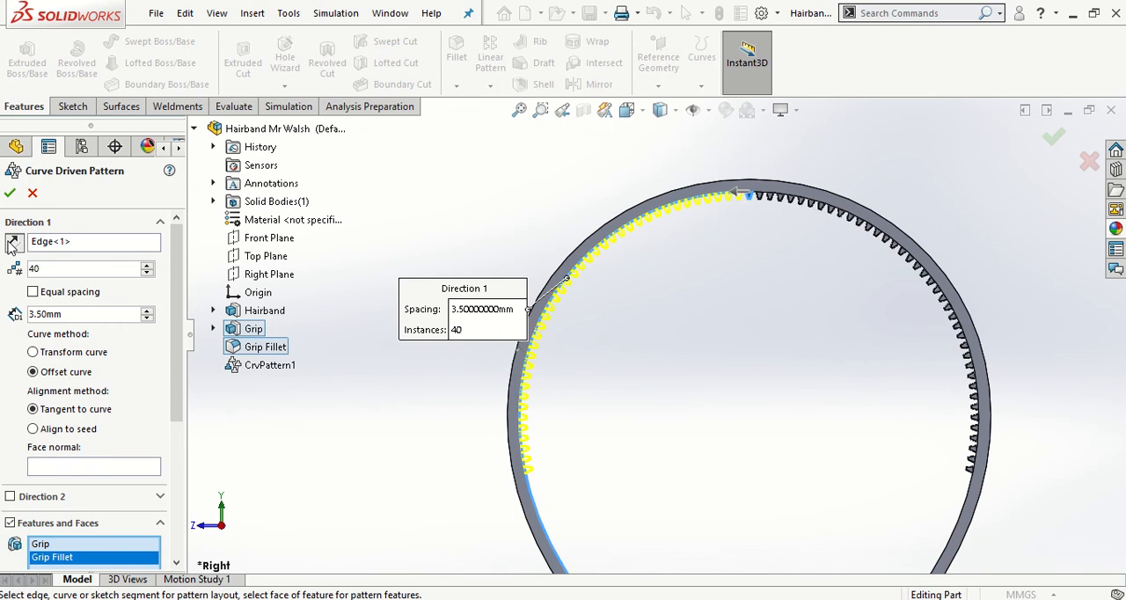
{"action": "left_click", "coordinate": [14, 244]}
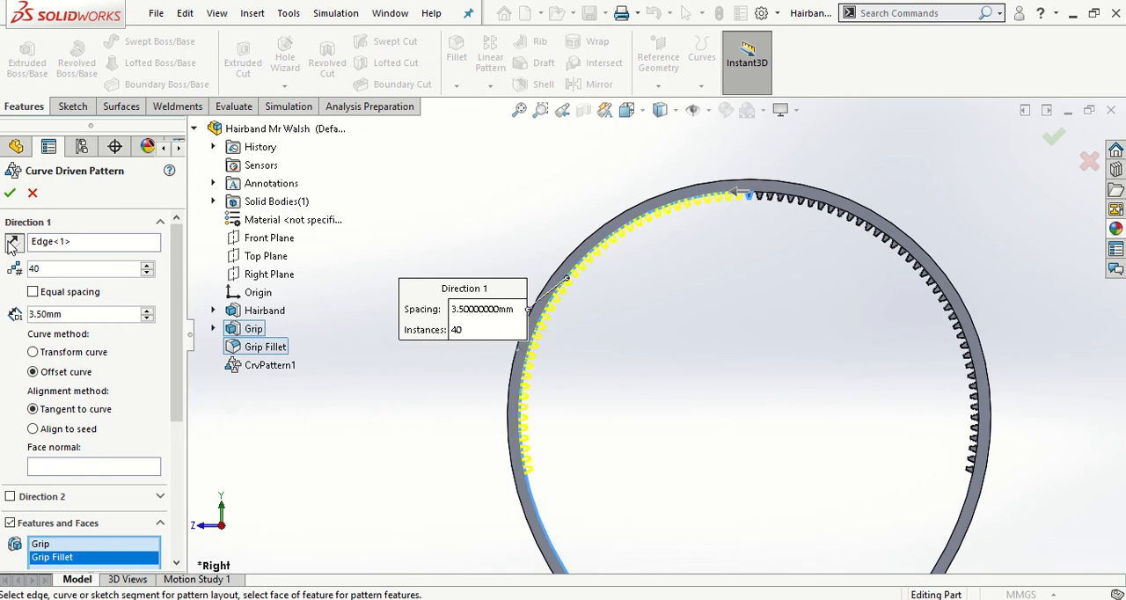
{"action": "left_click", "coordinate": [9, 193]}
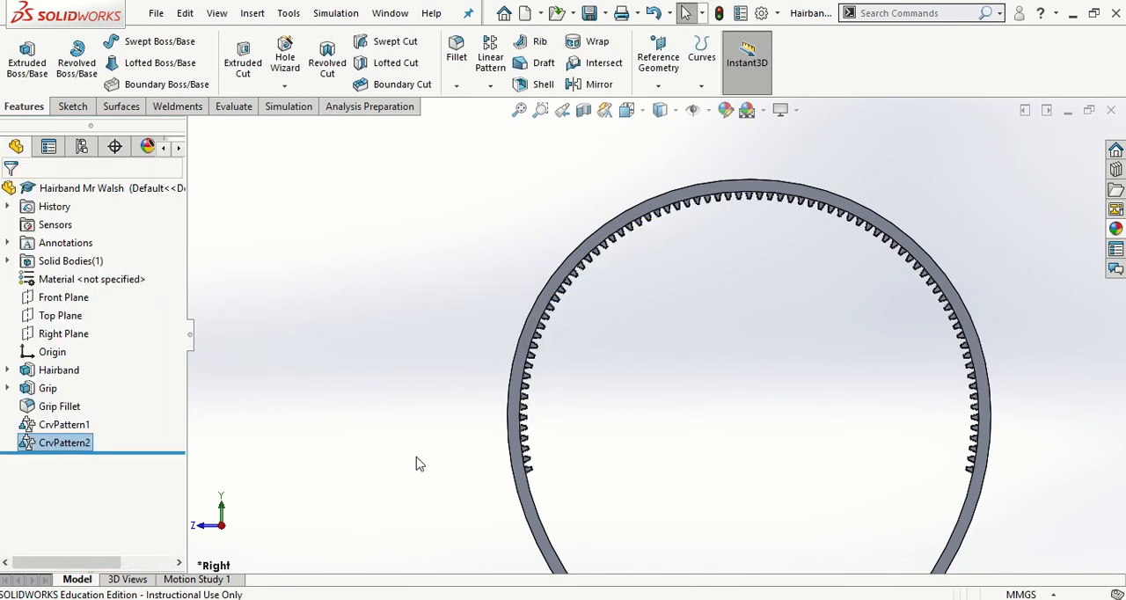
{"action": "left_click", "coordinate": [420, 464]}
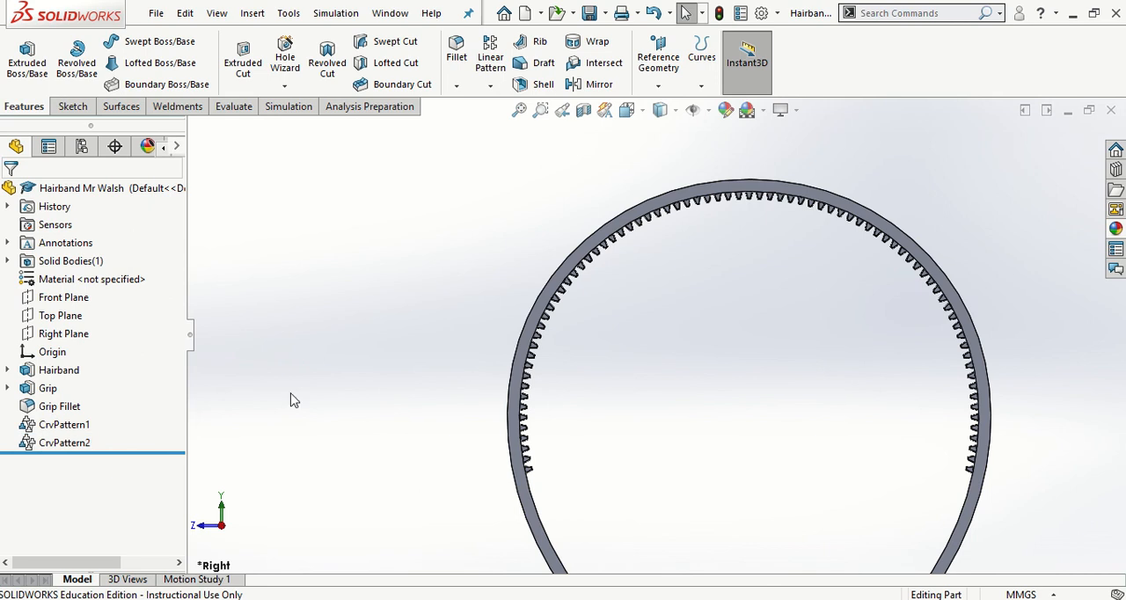
- Rename the first curve pattern, on the hairband's negative-Z side, as Grip Right
{"action": "right_click", "coordinate": [76, 428]}
{"action": "left_click", "coordinate": [154, 561]}
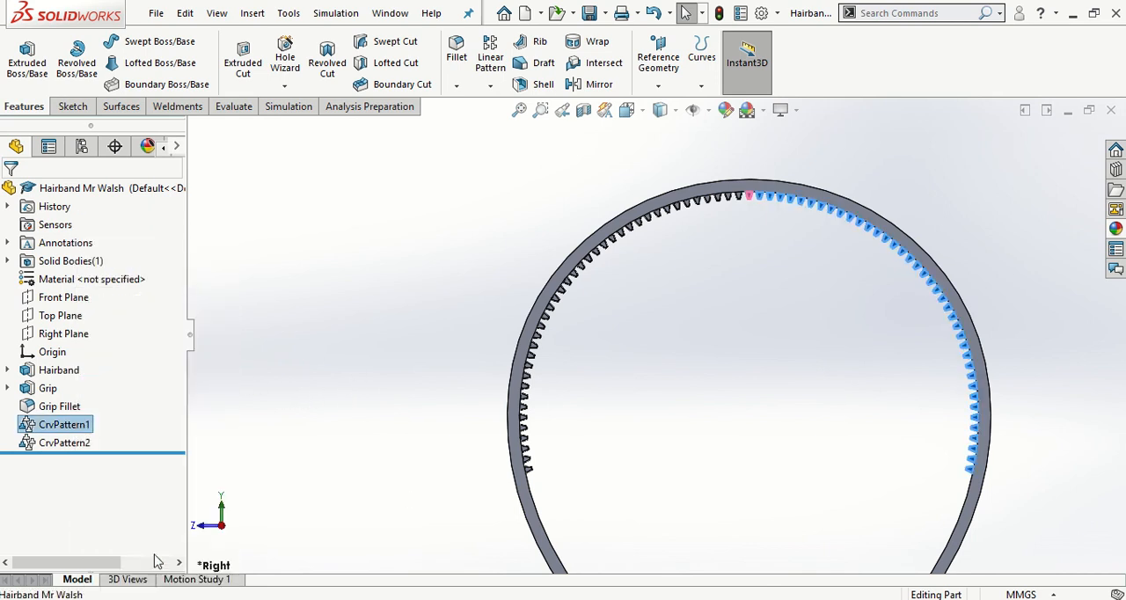
{"action": "type", "text": "Gr"}
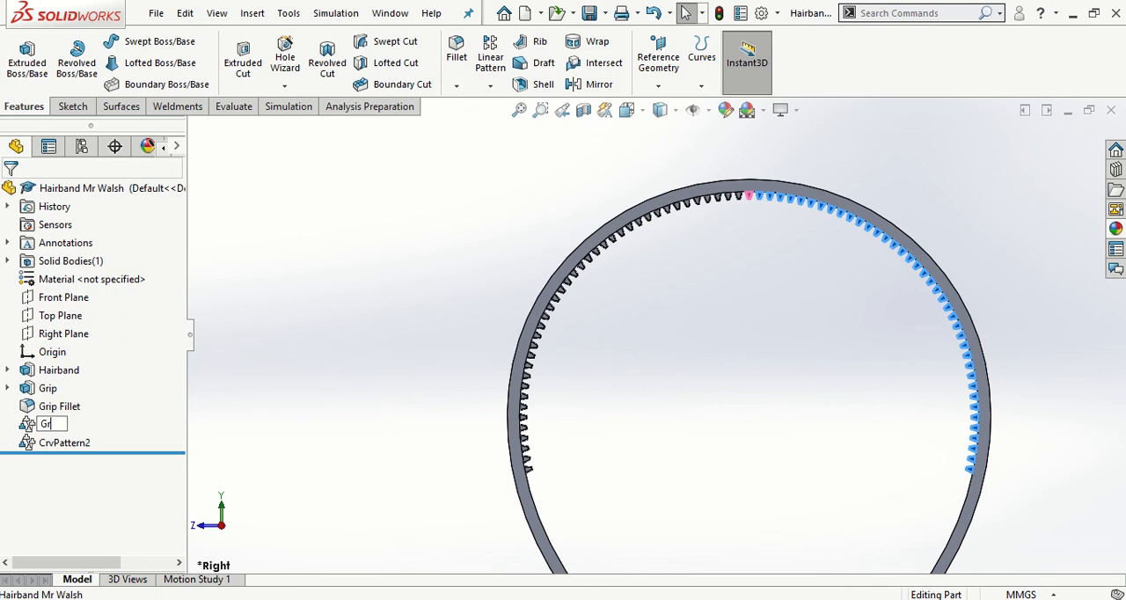
{"action": "type", "text": "ip Right"}
{"action": "left_click", "coordinate": [353, 454]}
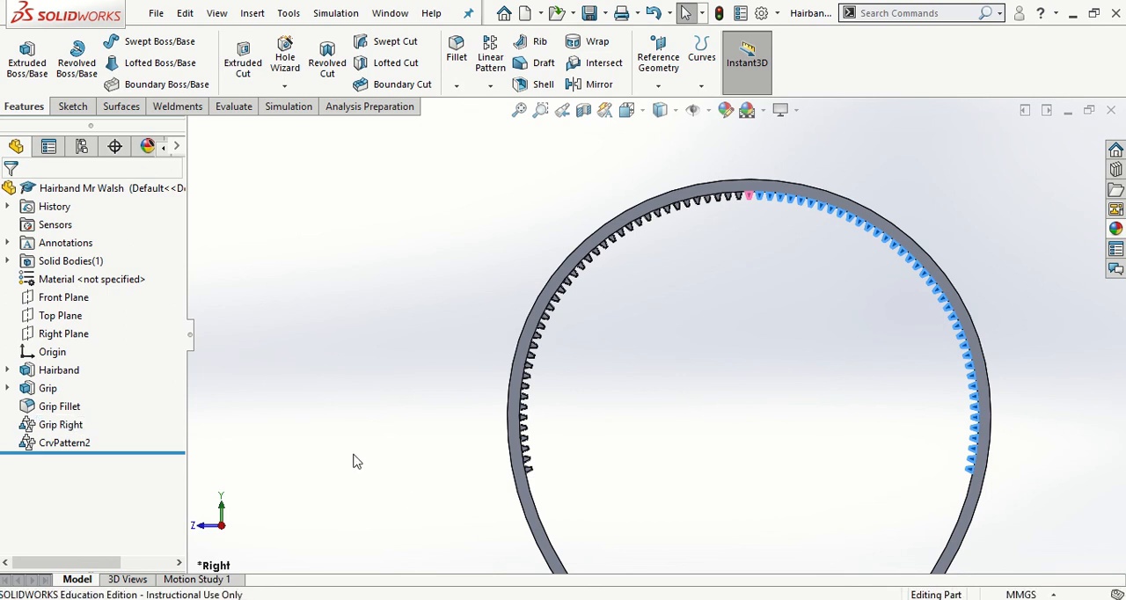
- Rename the second curve pattern, on the positive-Z side, as Grip Left and save the part
{"action": "left_click", "coordinate": [72, 446]}
{"action": "right_click", "coordinate": [74, 450]}
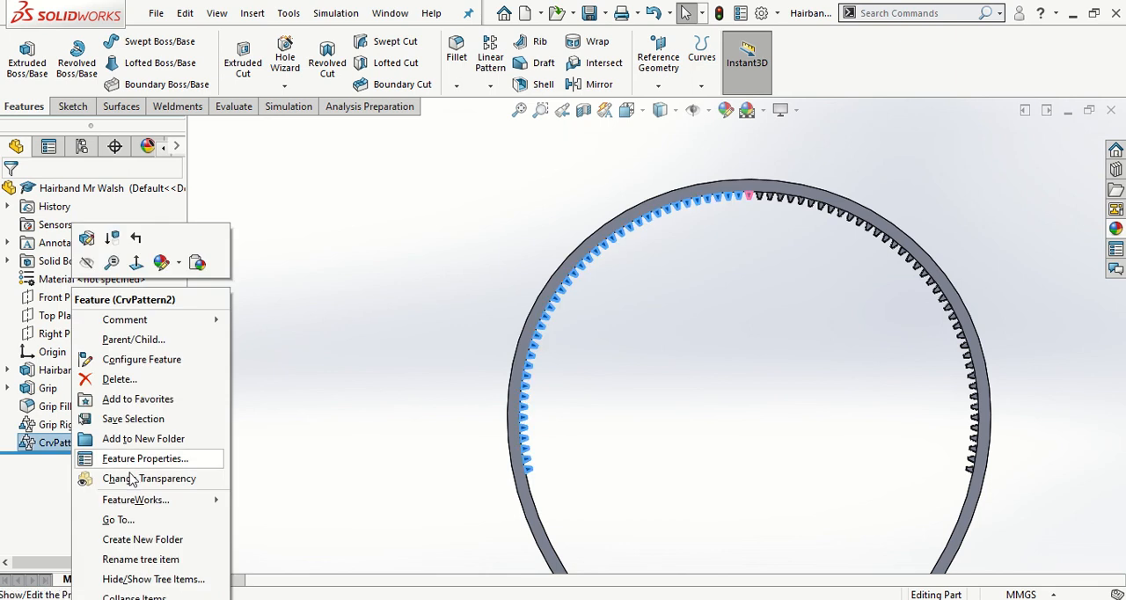
{"action": "left_click", "coordinate": [277, 557]}
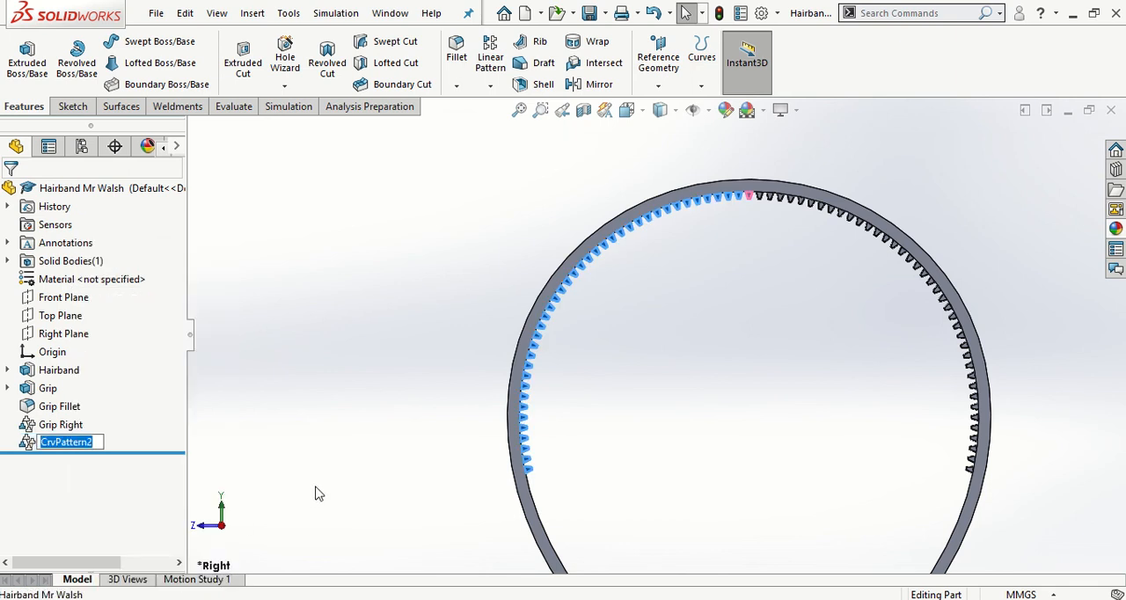
{"action": "type", "text": "Grip"}
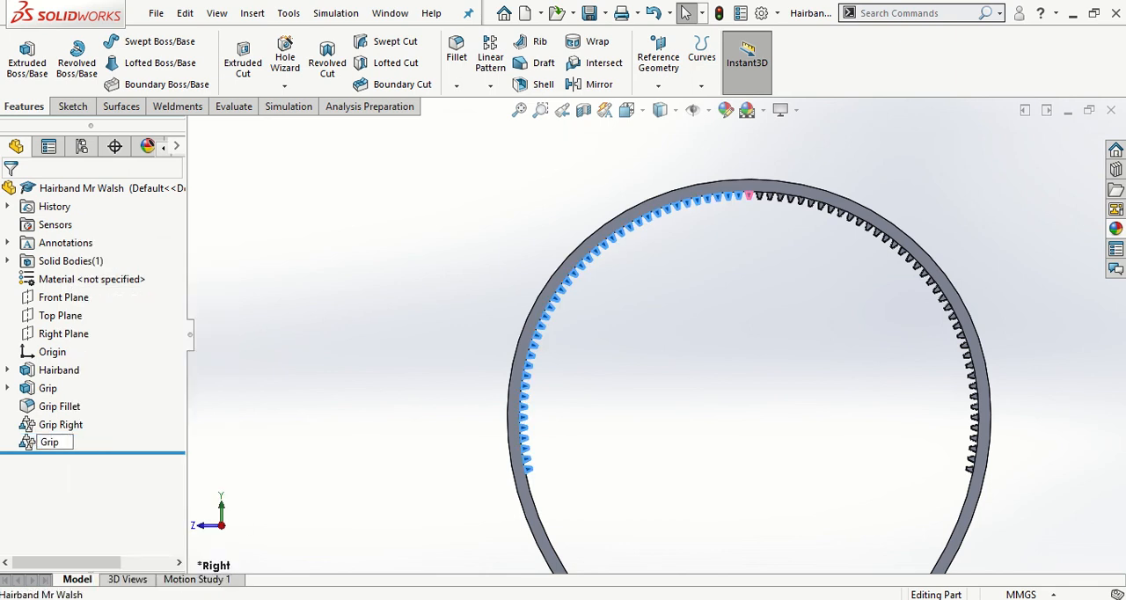
{"action": "type", "text": " Left"}
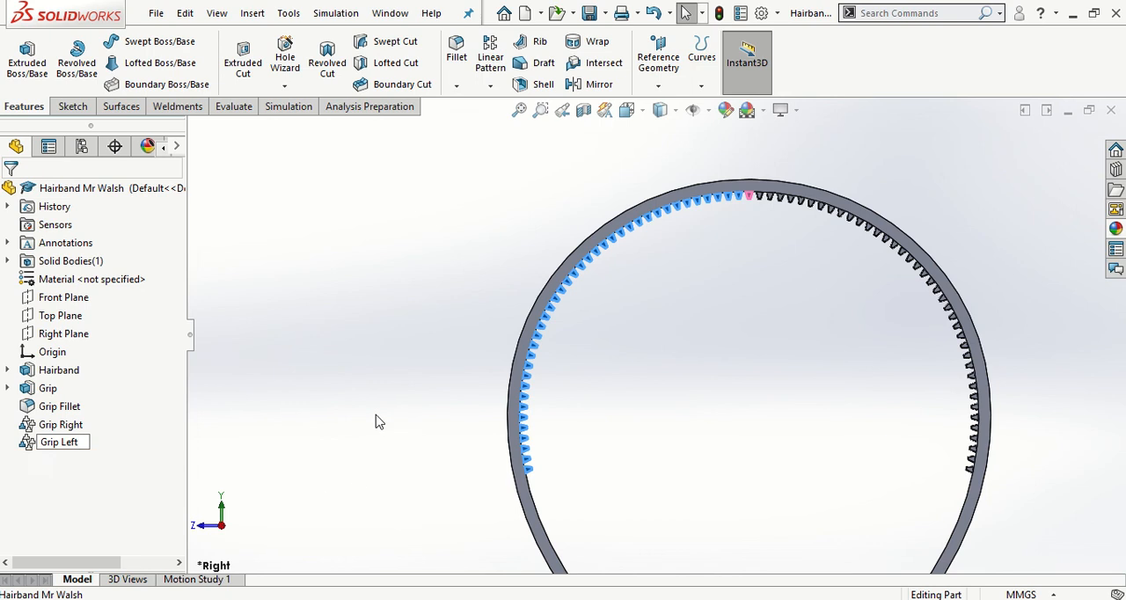
{"action": "left_click", "coordinate": [376, 419]}
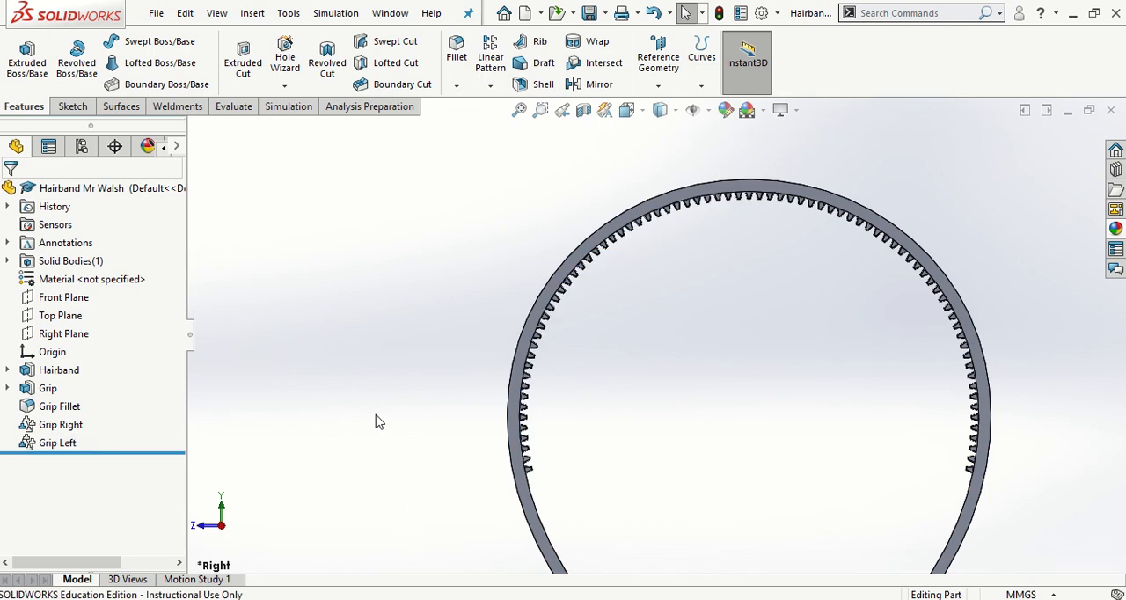
{"action": "left_click", "coordinate": [590, 13]}
- Fillet the hairband's outer face and its inner toothed face with a 0.2 mm radius, and save the part
{"action": "key", "text": "f"}
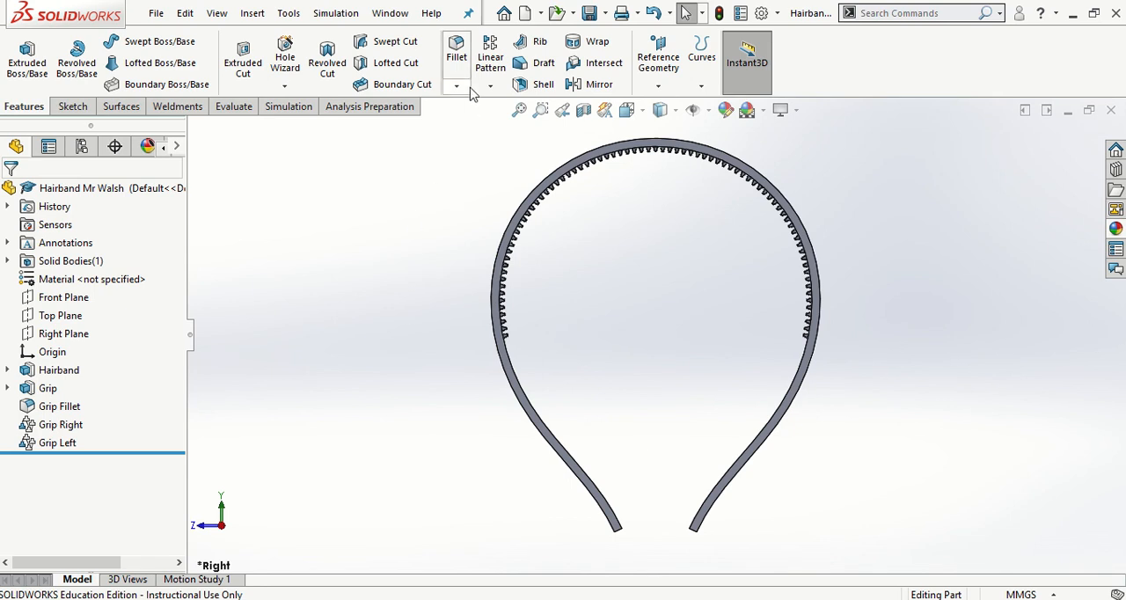
{"action": "left_click", "coordinate": [456, 55]}
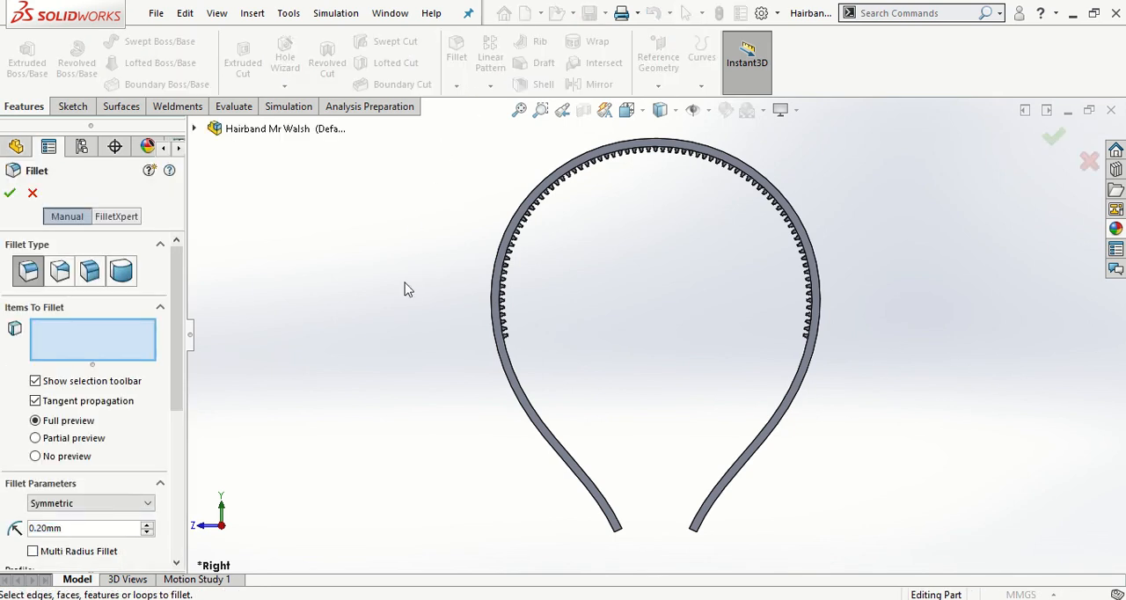
{"action": "middle_click_drag", "start_coordinate": [405, 287], "coordinate": [471, 339]}
{"action": "scroll", "coordinate": [479, 342], "scroll_direction": "down", "scroll_amount": 3}
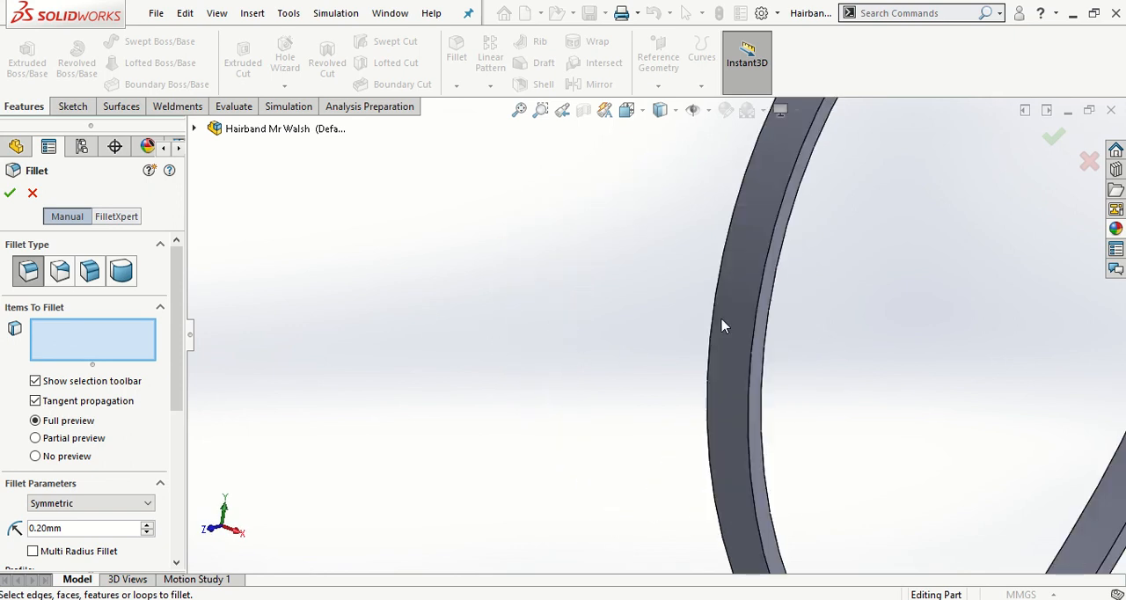
{"action": "left_click", "coordinate": [743, 403]}
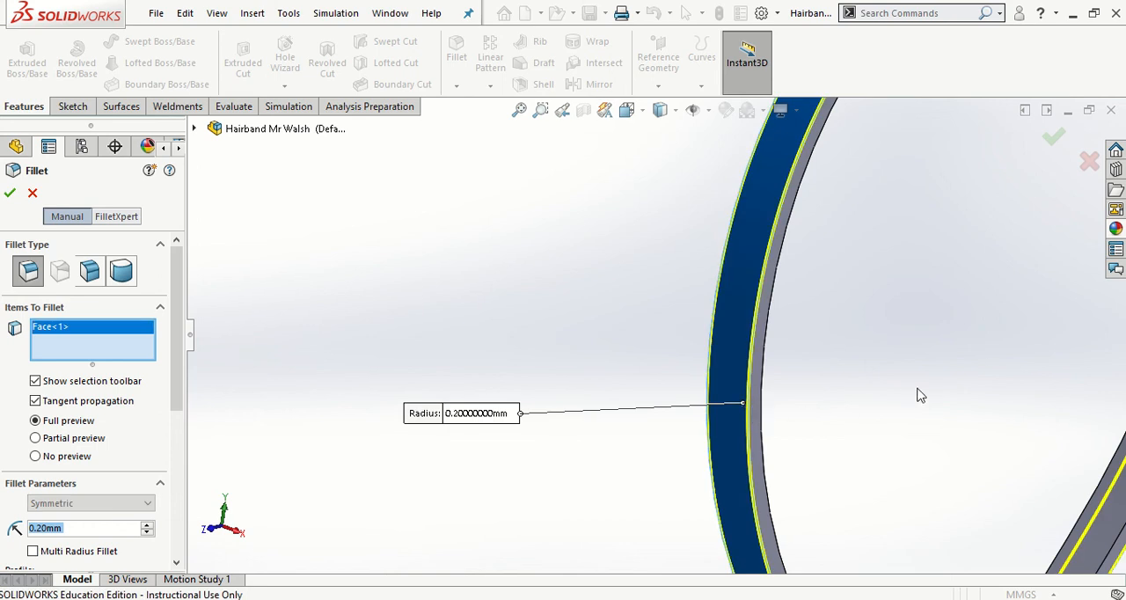
{"action": "middle_click_drag", "start_coordinate": [935, 404], "coordinate": [809, 403]}
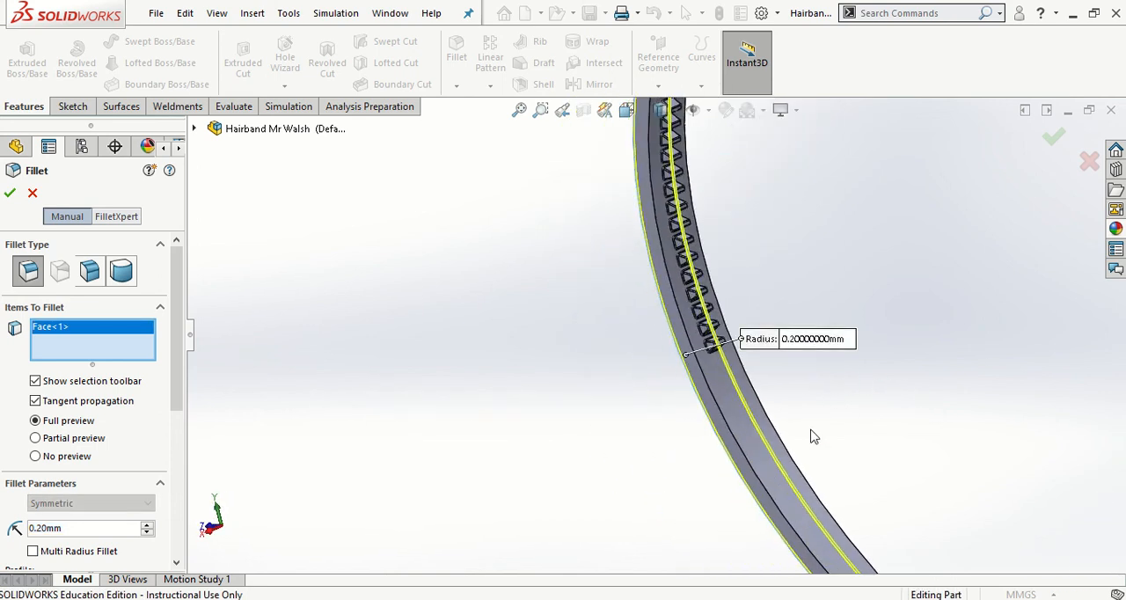
{"action": "left_click", "coordinate": [788, 469]}
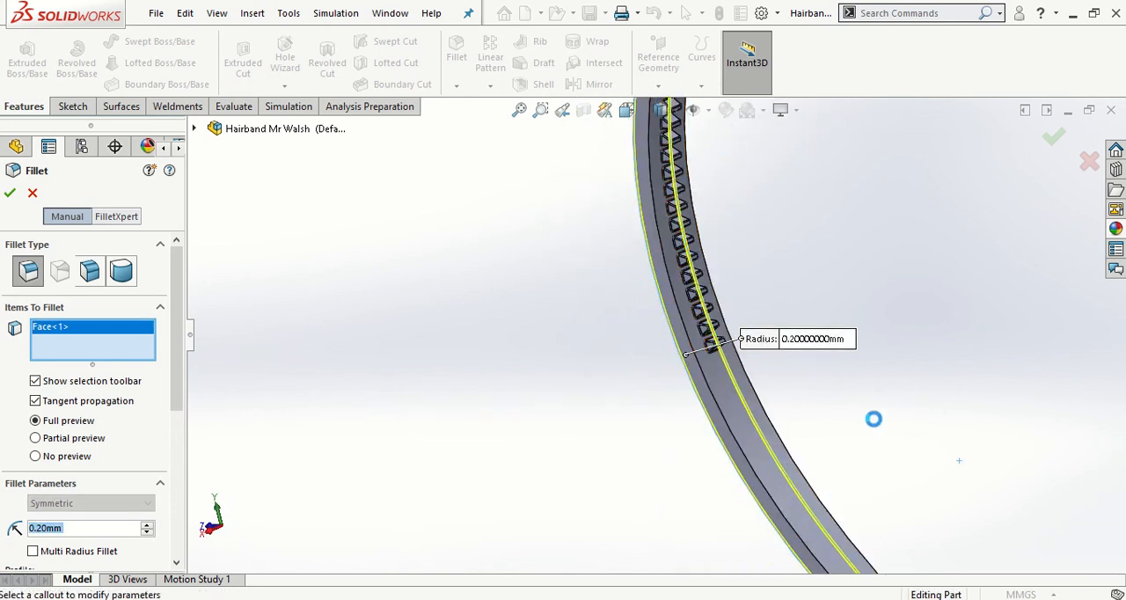
{"action": "key", "text": "f"}
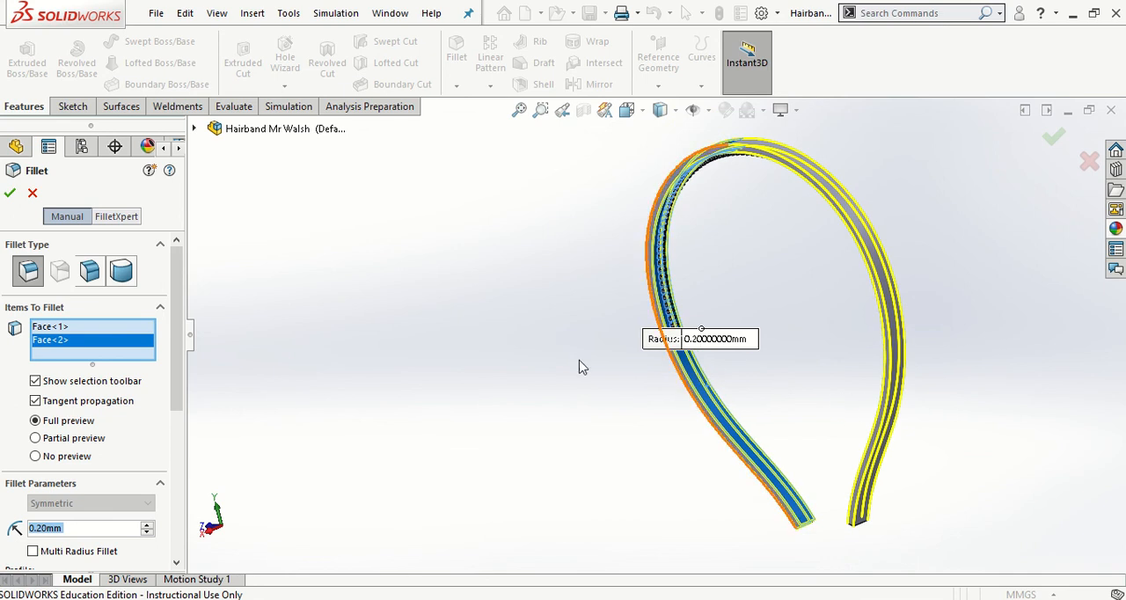
{"action": "middle_click_drag", "start_coordinate": [455, 380], "coordinate": [485, 379]}
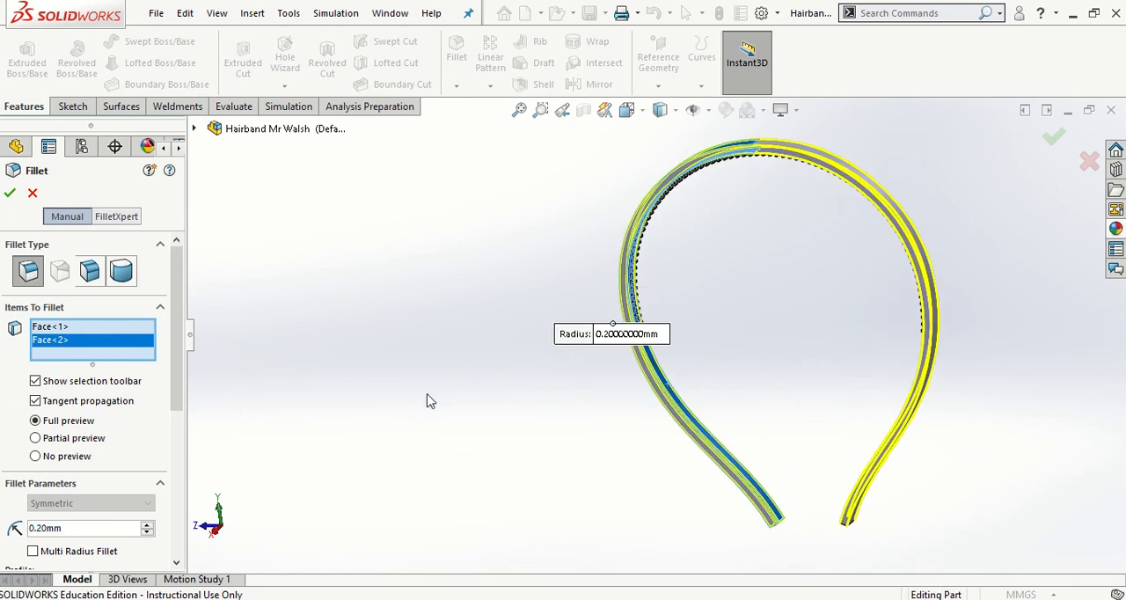
{"action": "left_click", "coordinate": [10, 193]}
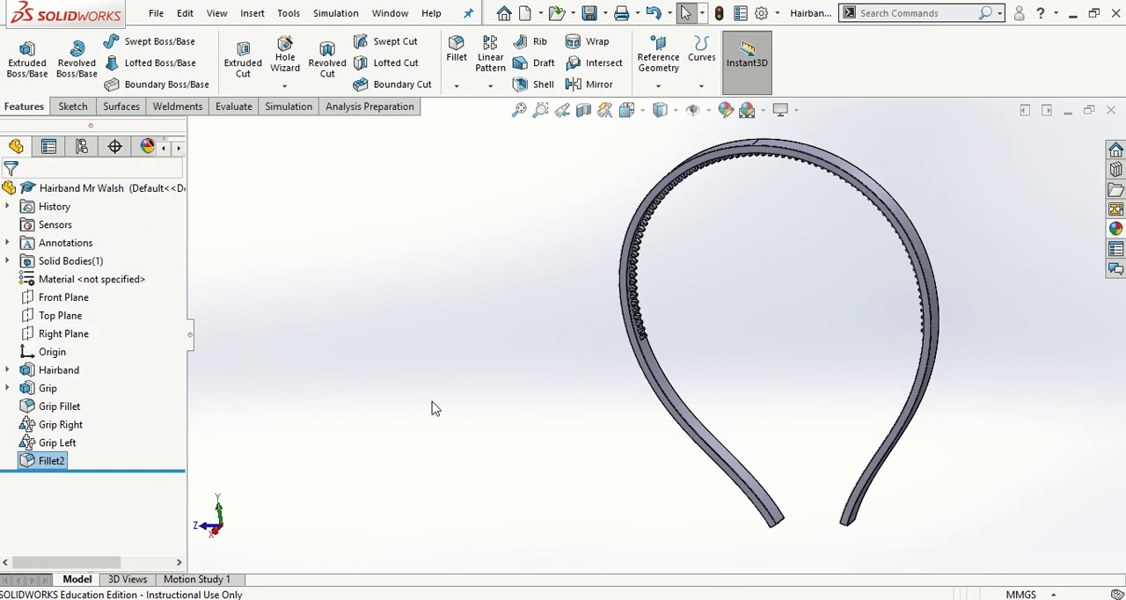
{"action": "middle_click_drag", "start_coordinate": [480, 371], "coordinate": [550, 389]}
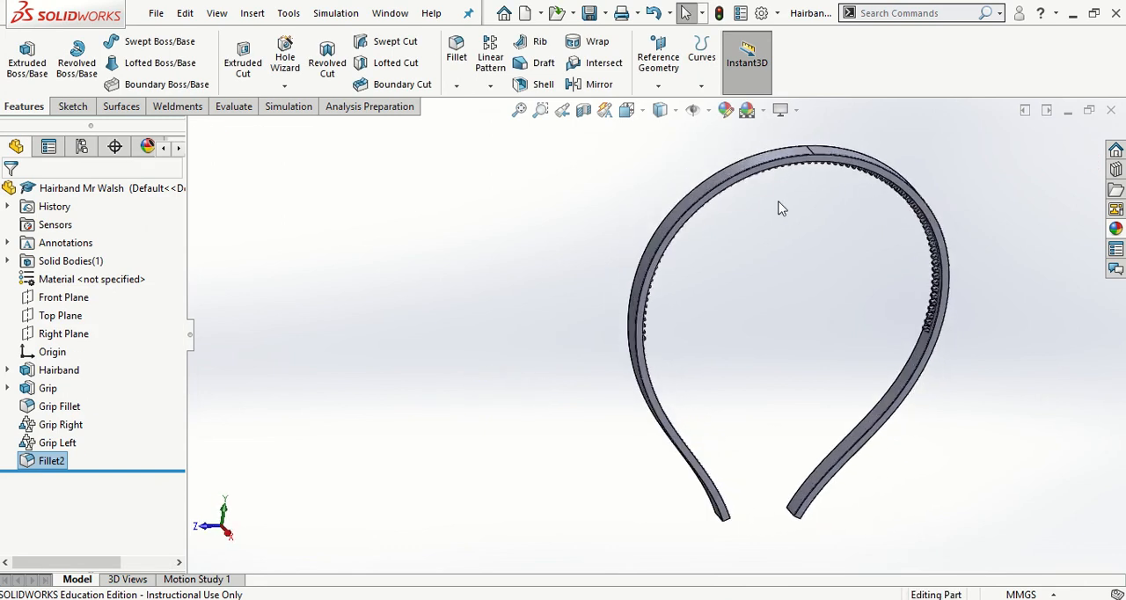
{"action": "left_click", "coordinate": [590, 13]}
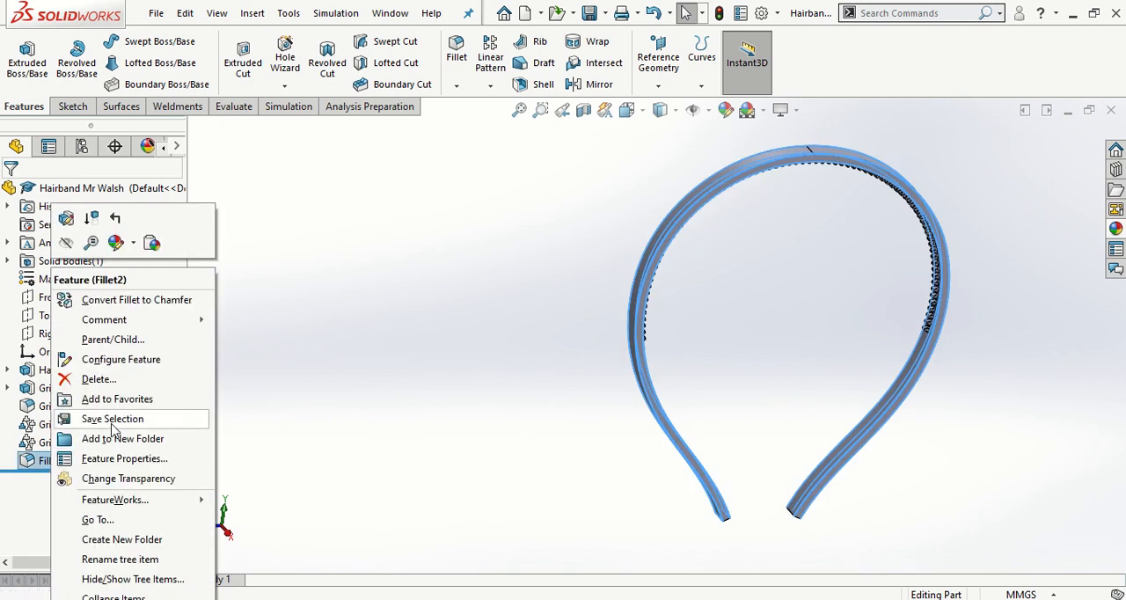
- Rename the band's new fillet feature as Hairband Fillet
{"action": "left_click", "coordinate": [140, 560]}
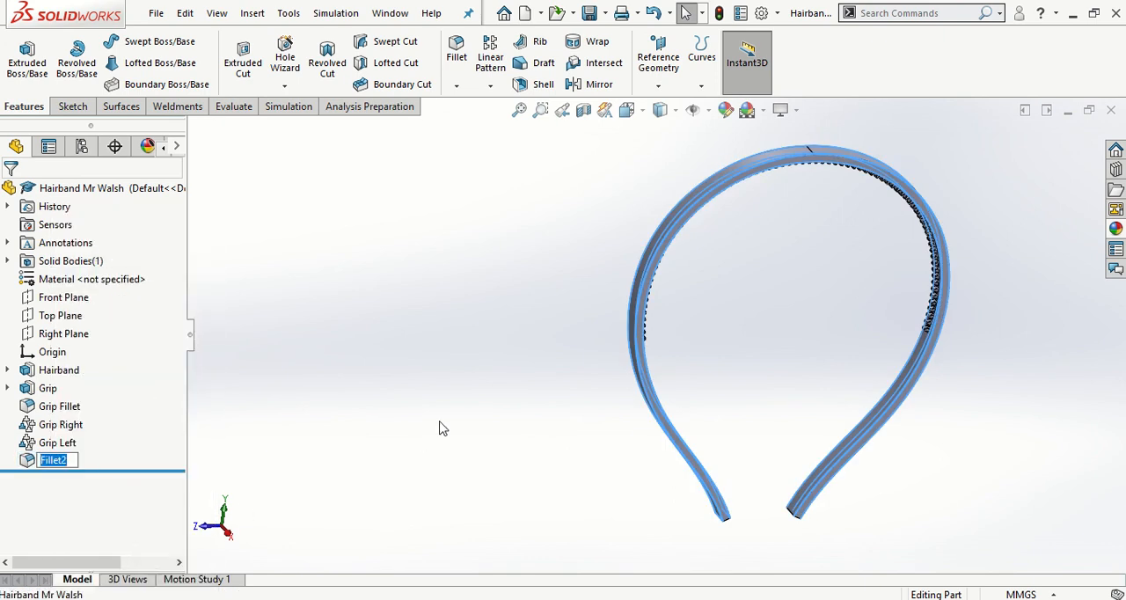
{"action": "type", "text": "Hairband Fille"}
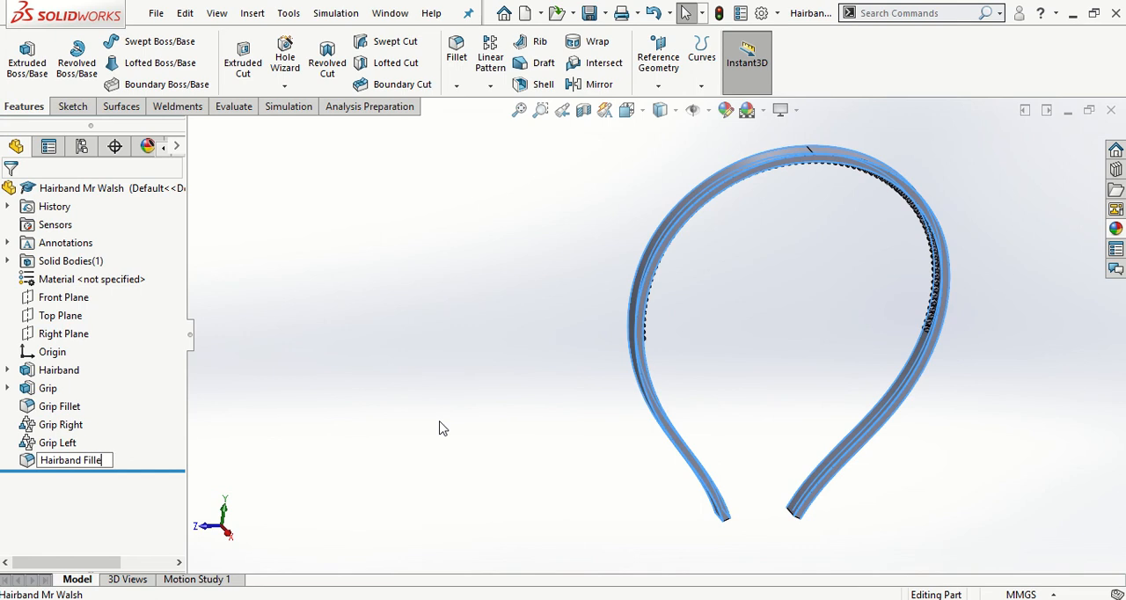
{"action": "left_click", "coordinate": [442, 428]}
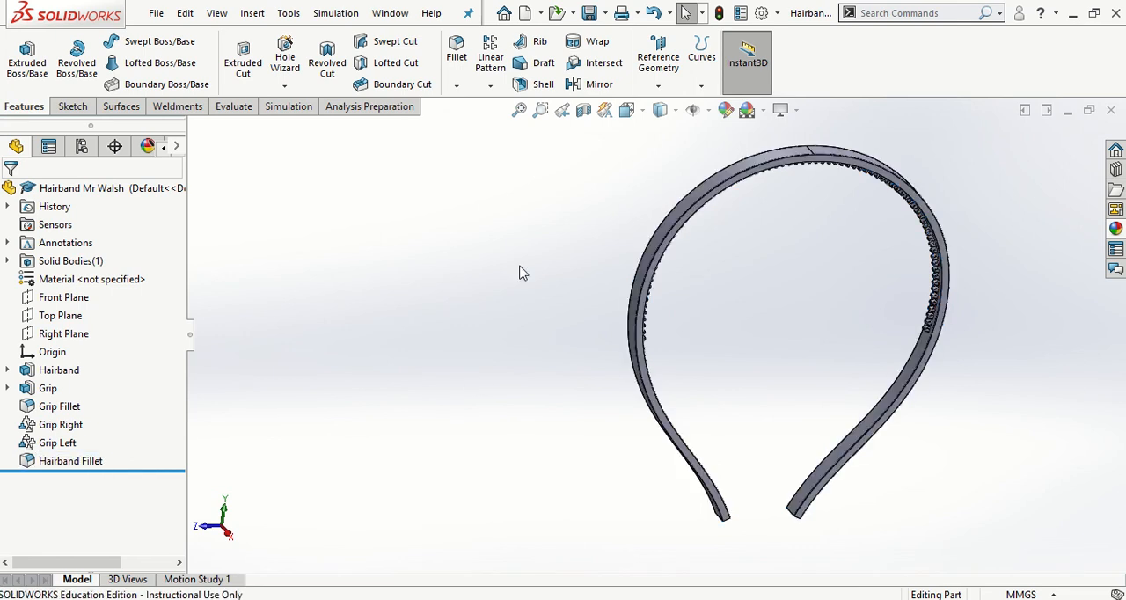
- Save the part and set the view orientation to isometric
{"action": "left_click", "coordinate": [587, 16]}
{"action": "key", "text": "space"}
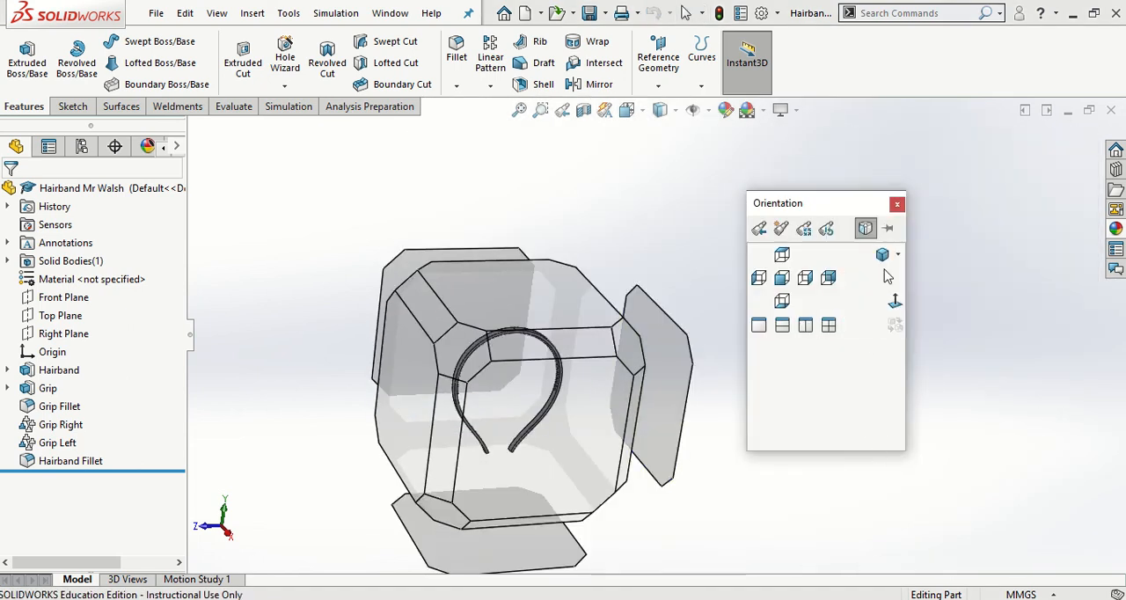
{"action": "left_click", "coordinate": [882, 254]}
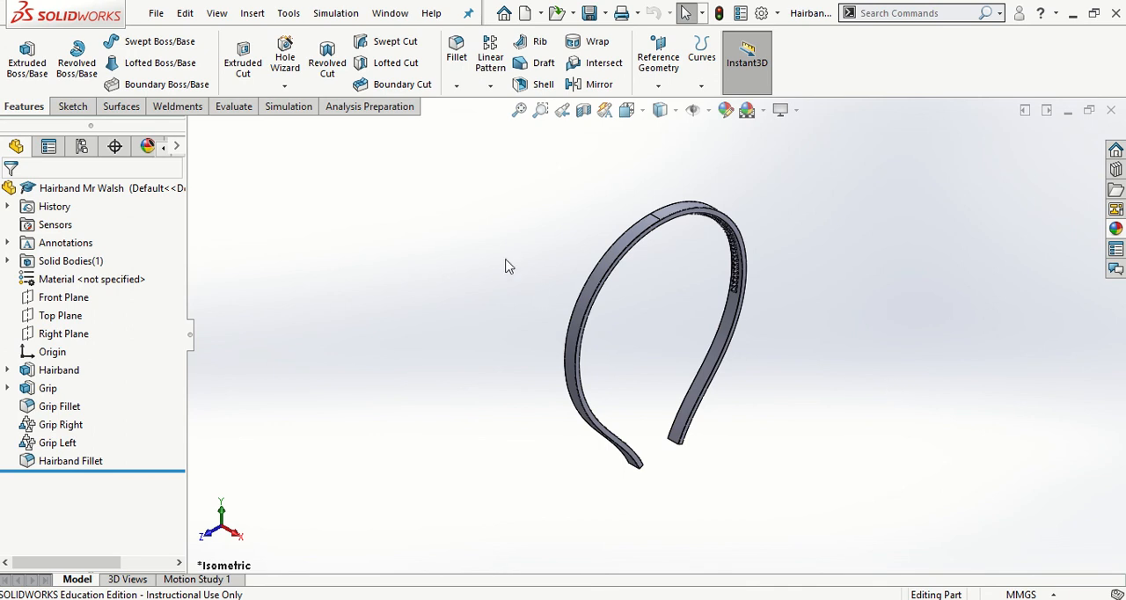
- Assign the plastic ABS from the SOLIDWORKS Materials library as the part's material
{"action": "right_click", "coordinate": [102, 282]}
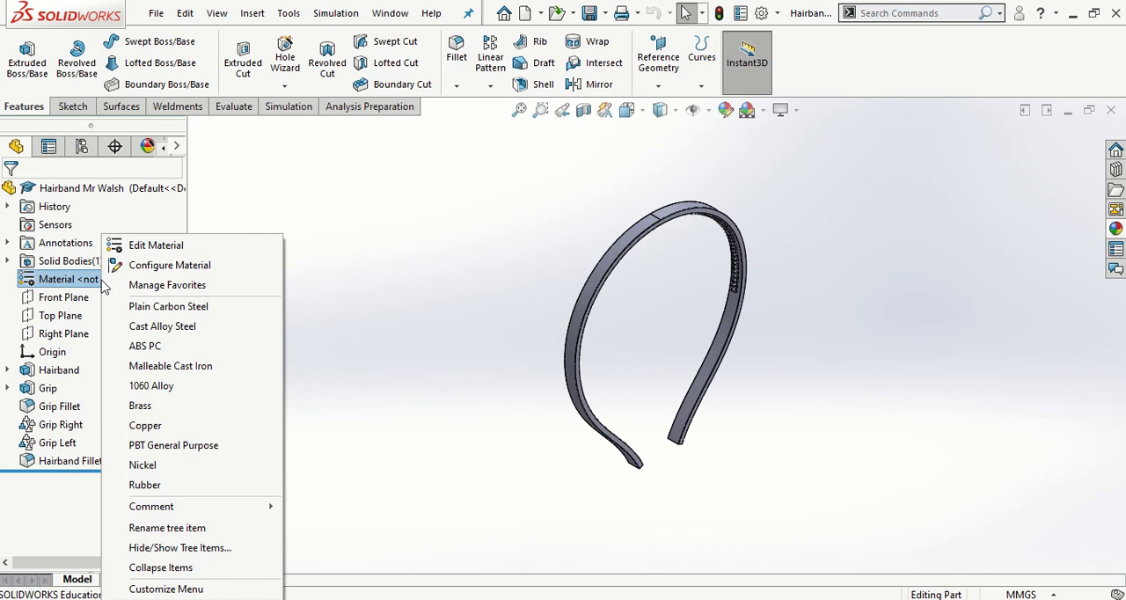
{"action": "left_click", "coordinate": [148, 247]}
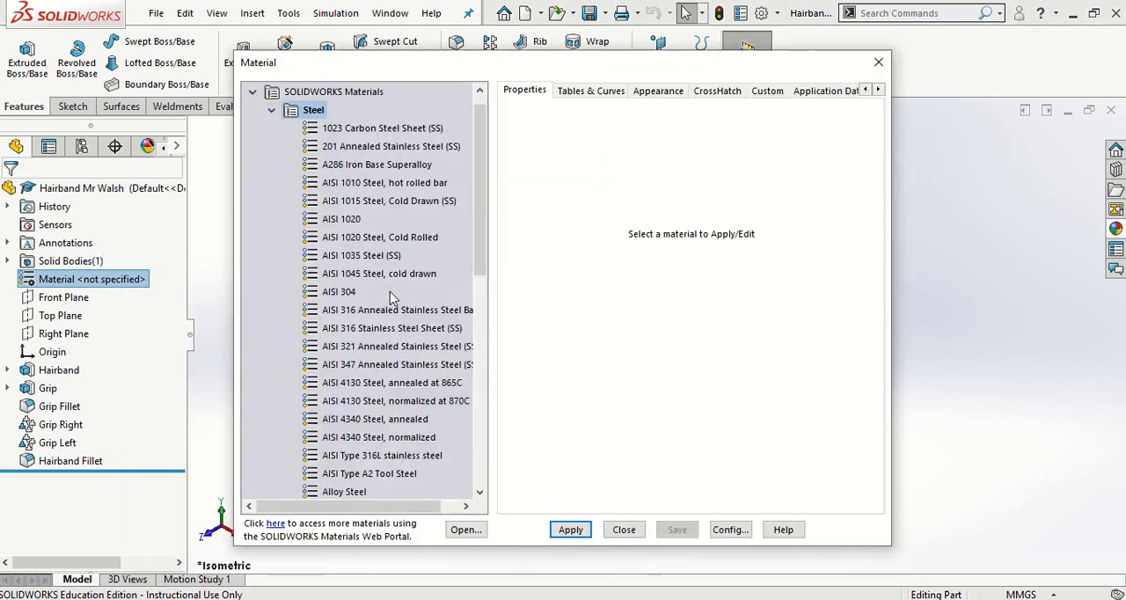
{"action": "left_click", "coordinate": [271, 109]}
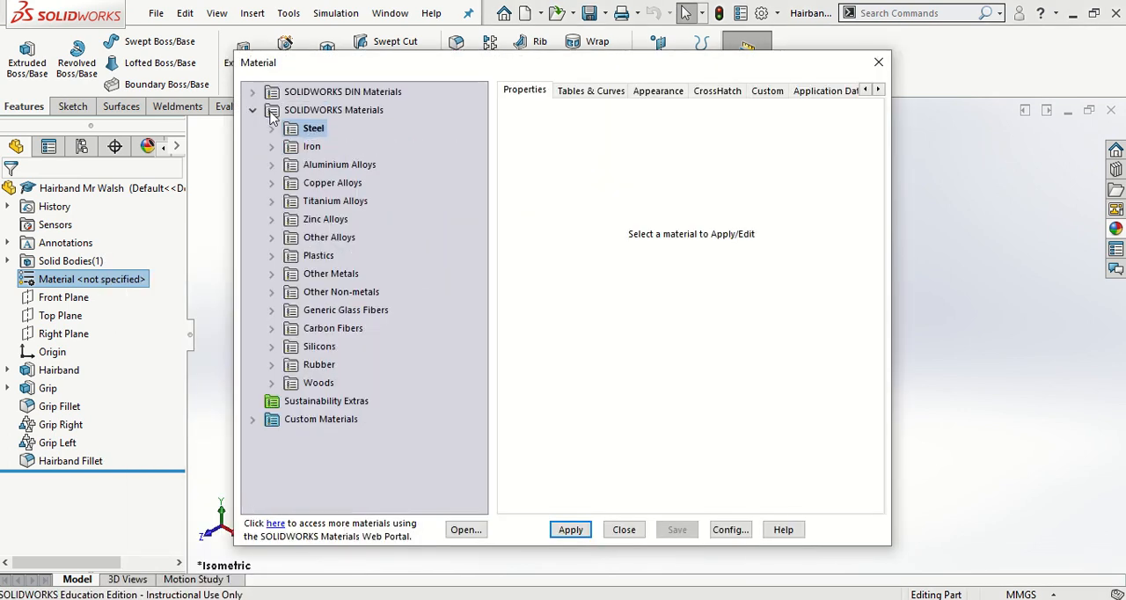
{"action": "left_click", "coordinate": [271, 255]}
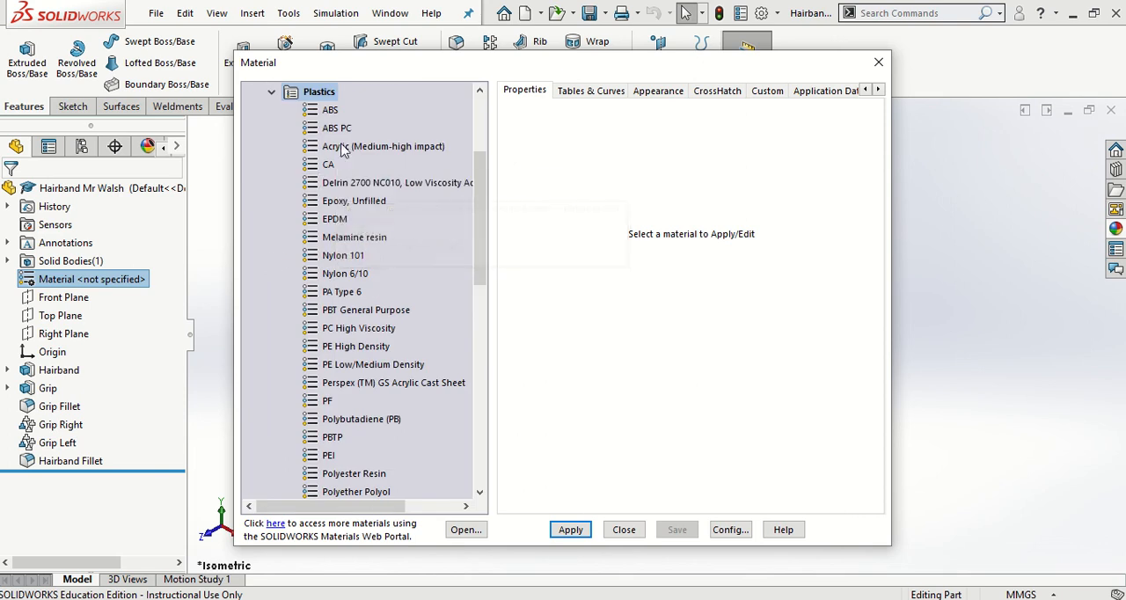
{"action": "left_click", "coordinate": [332, 111]}
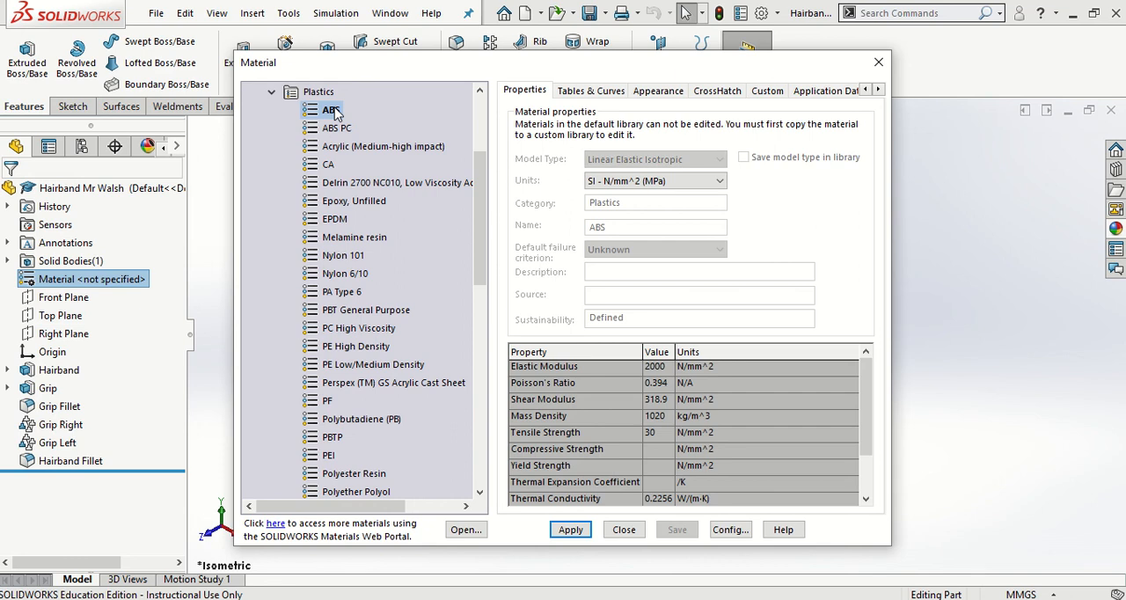
{"action": "left_click", "coordinate": [570, 529]}
{"action": "left_click", "coordinate": [623, 531]}
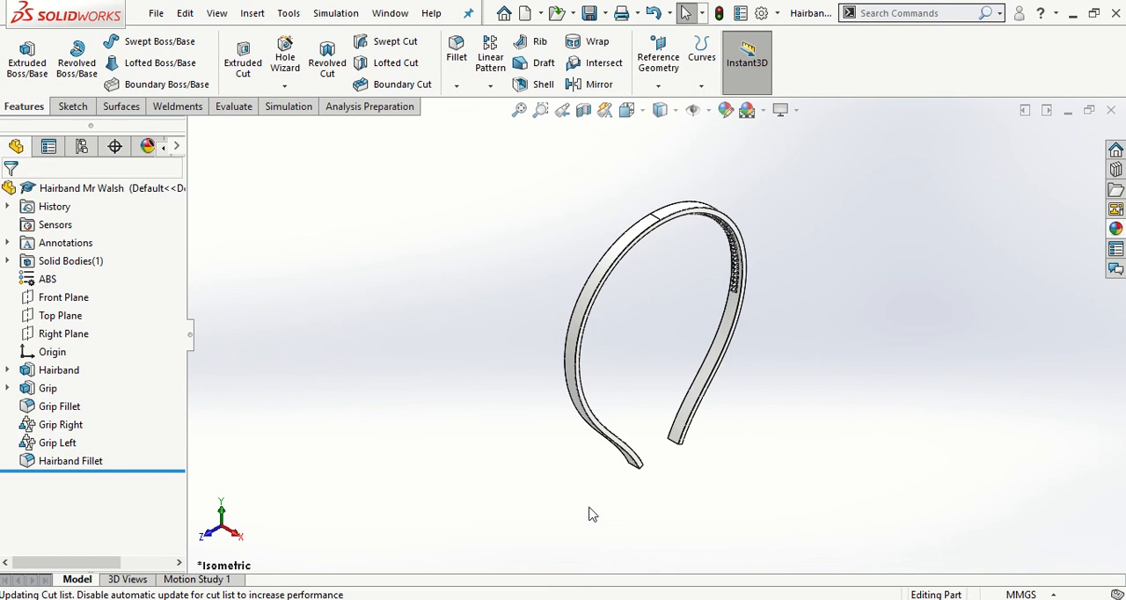
- Colour the whole hairband body red using the standard colour swatches
{"action": "right_click", "coordinate": [606, 274]}
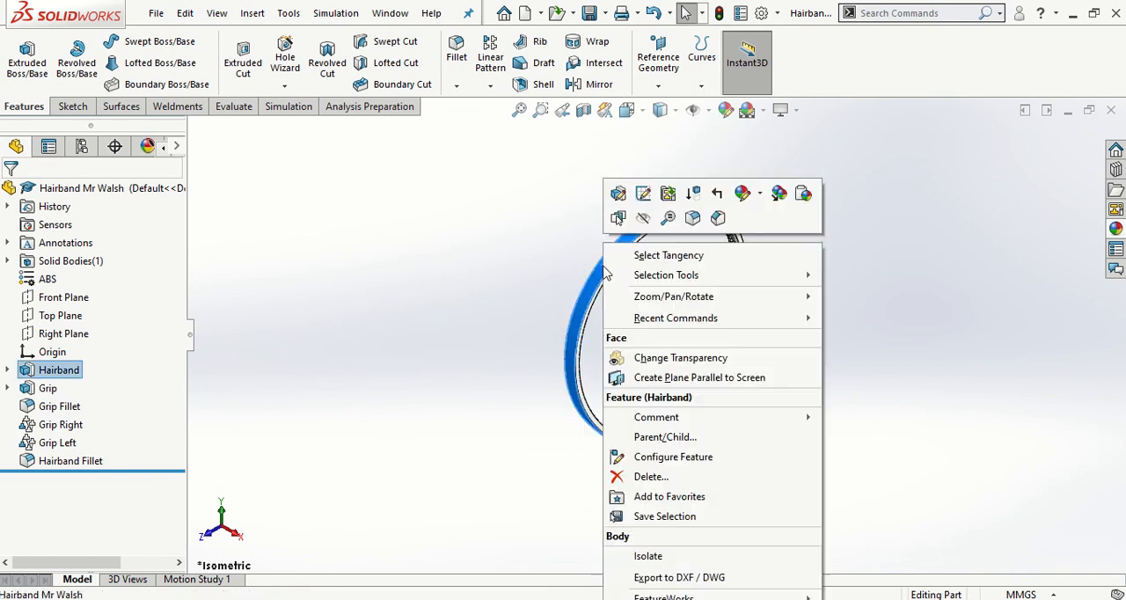
{"action": "left_click", "coordinate": [741, 195]}
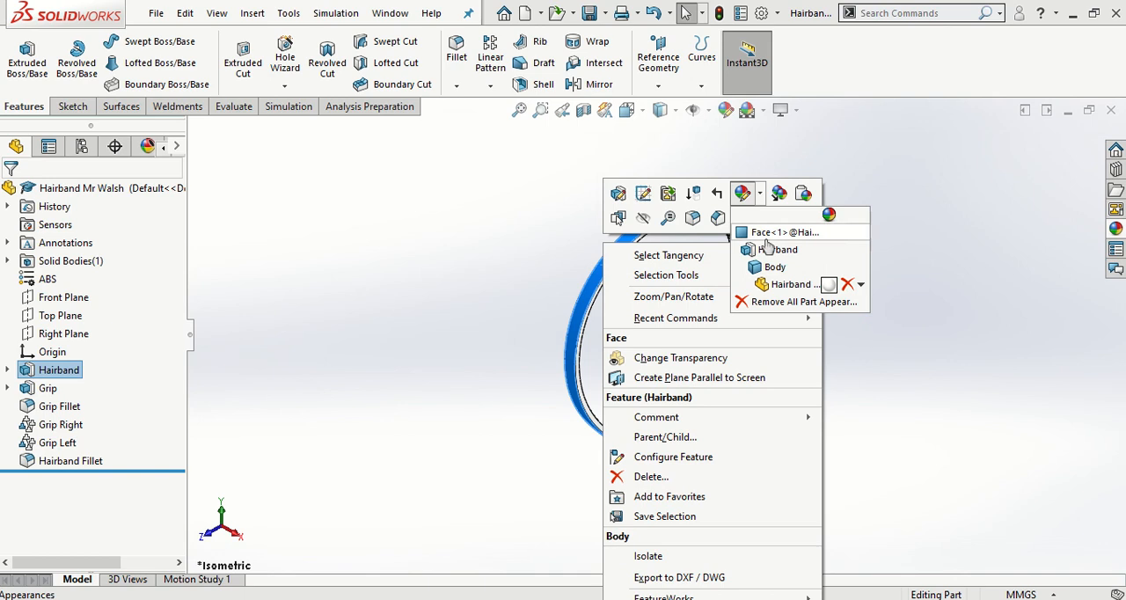
{"action": "left_click", "coordinate": [763, 266]}
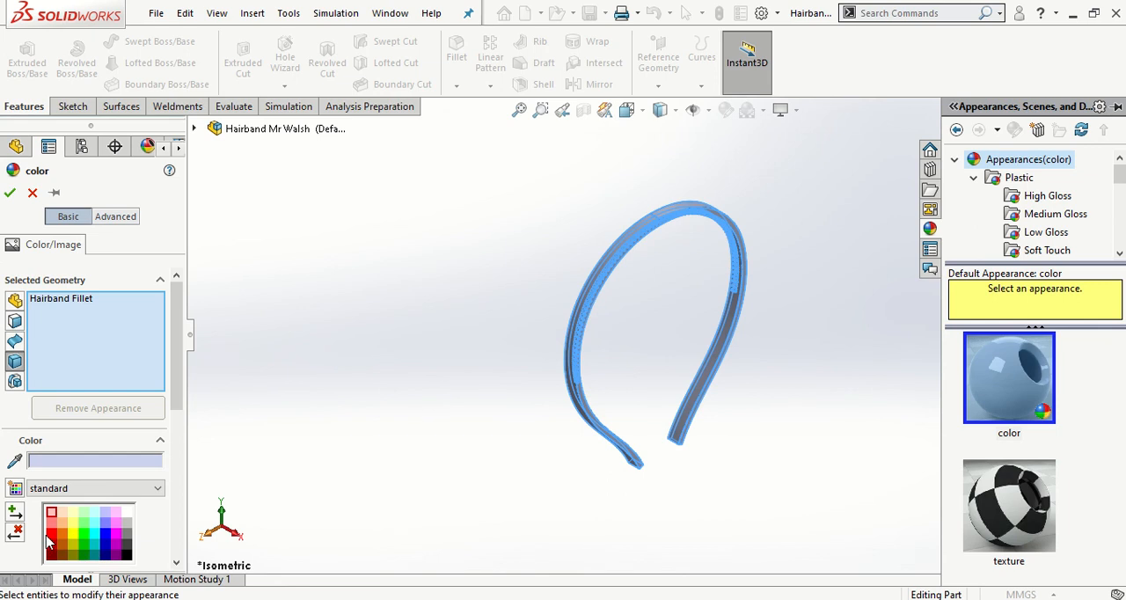
{"action": "left_click", "coordinate": [51, 534]}
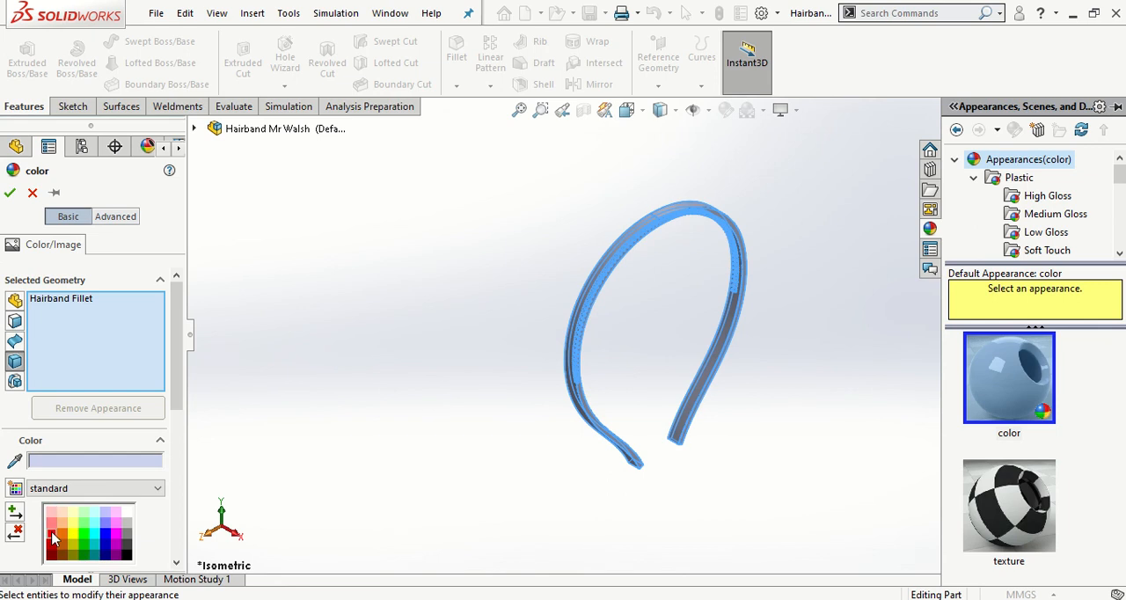
{"action": "left_click", "coordinate": [10, 192]}
{"action": "left_click", "coordinate": [296, 383]}
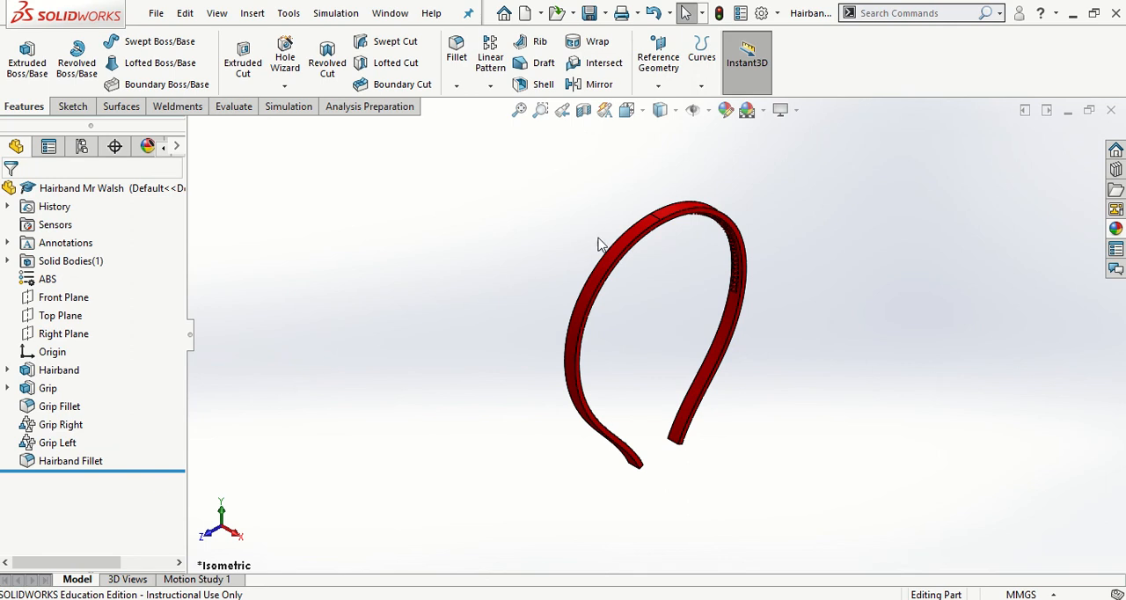
- Open the hairband body's appearance for editing and browse the appearance library to the High Gloss plastics
{"action": "right_click", "coordinate": [648, 230]}
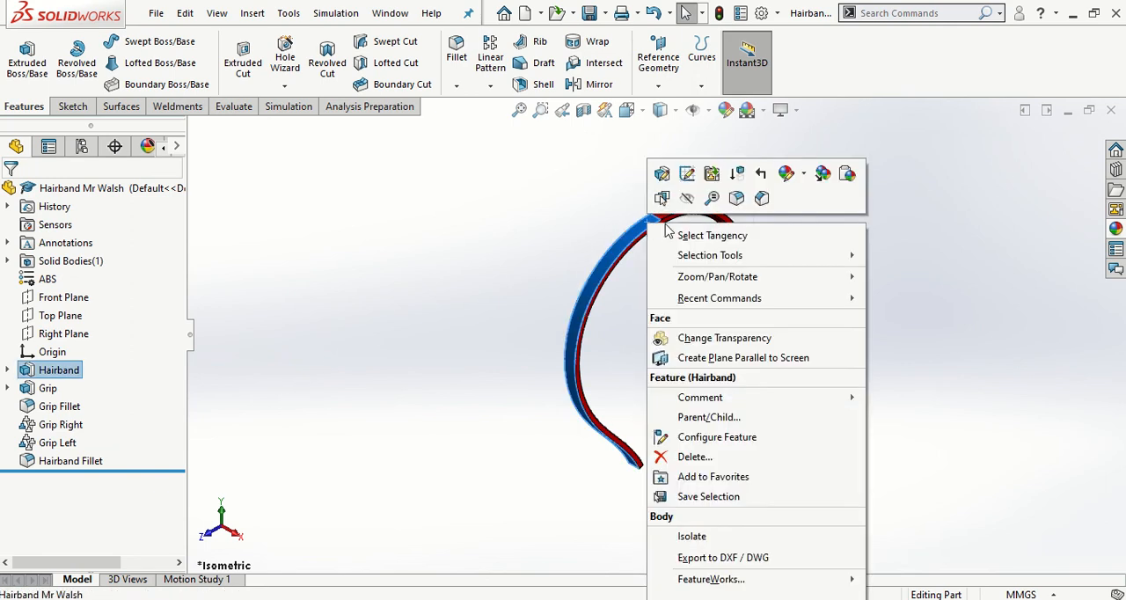
{"action": "left_click", "coordinate": [786, 173]}
{"action": "left_click", "coordinate": [818, 249]}
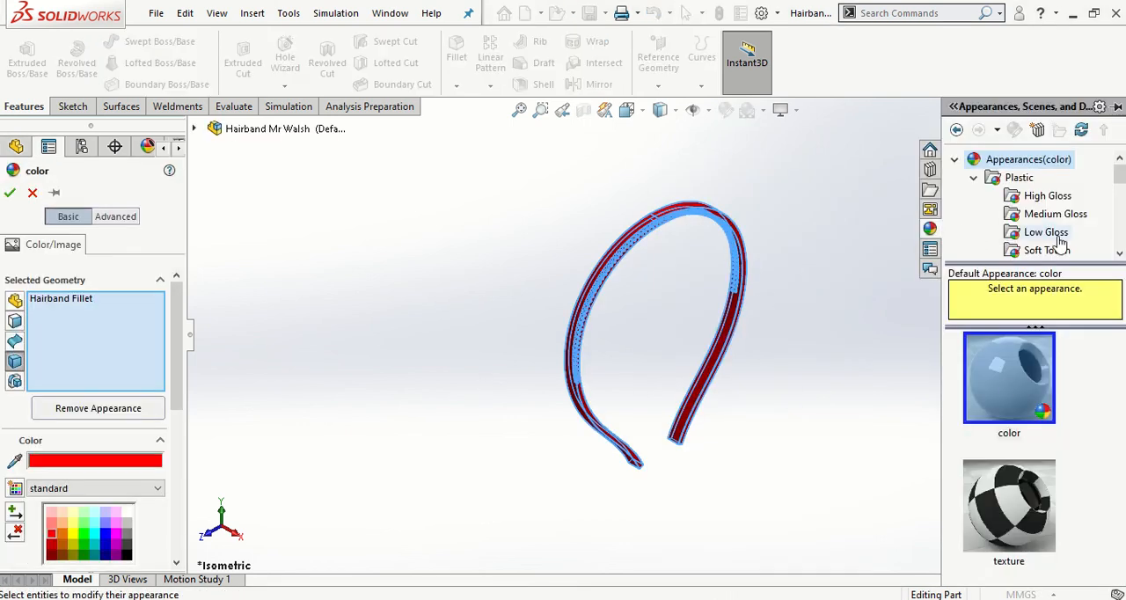
{"action": "left_click", "coordinate": [955, 162]}
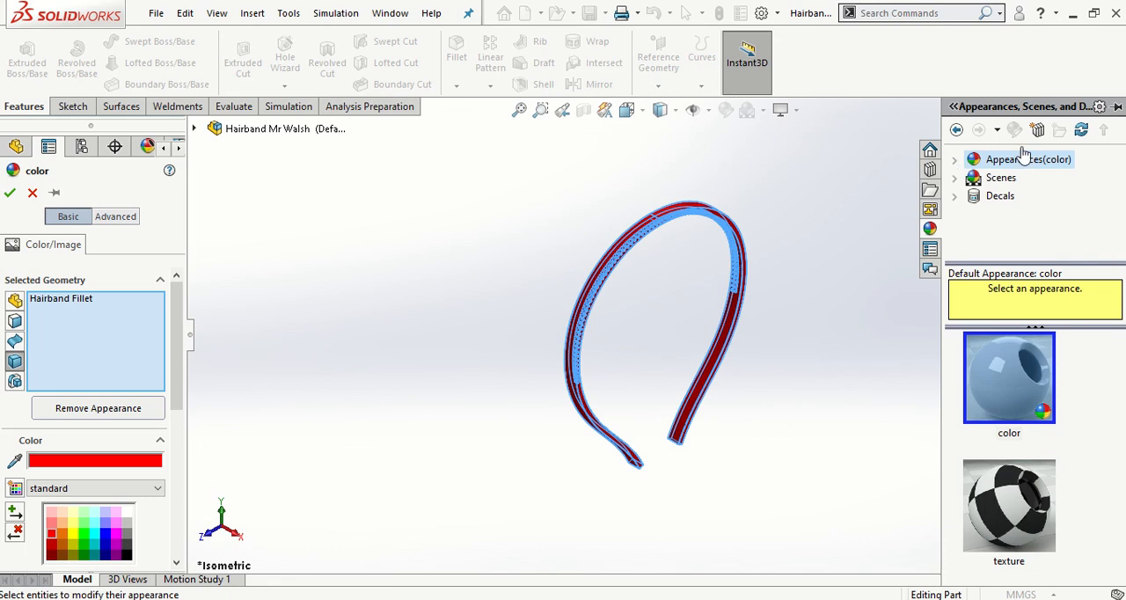
{"action": "double_click", "coordinate": [993, 162]}
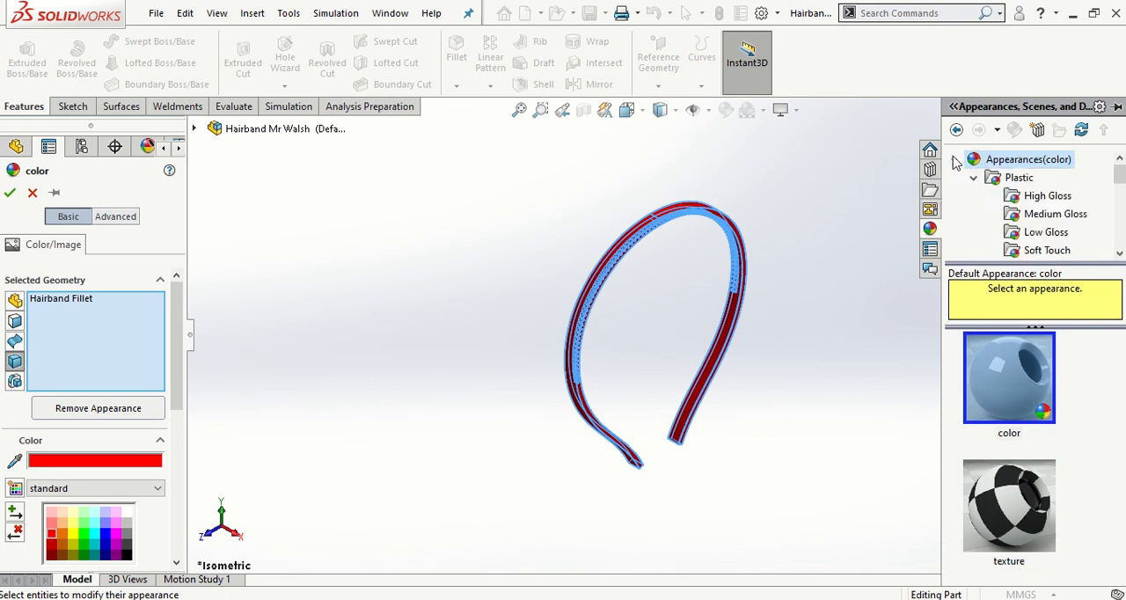
{"action": "left_click", "coordinate": [975, 179]}
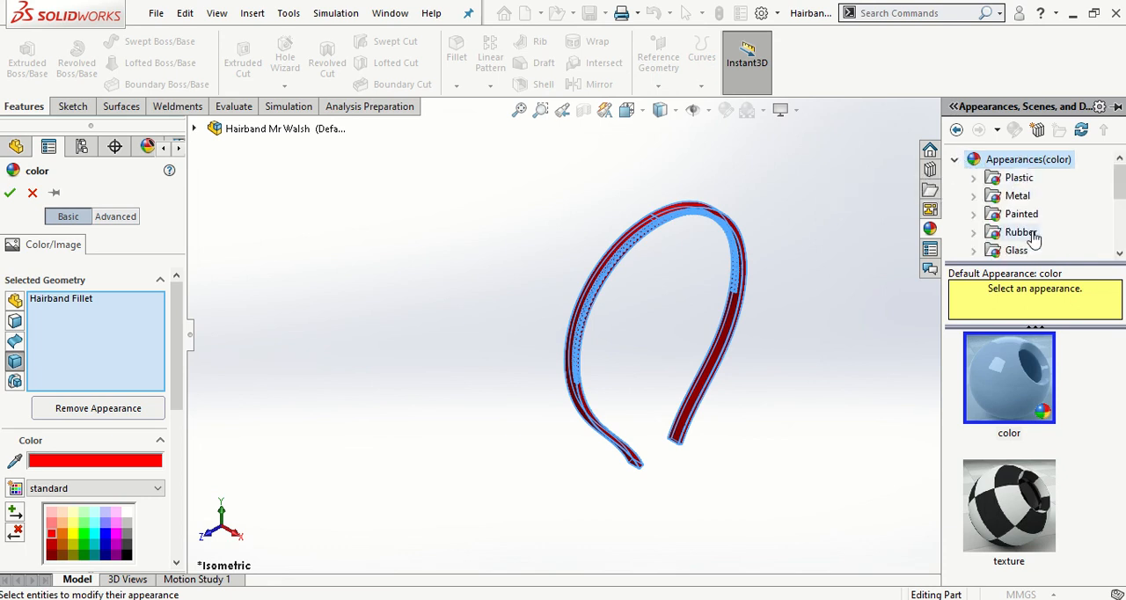
{"action": "scroll", "coordinate": [1038, 224], "scroll_direction": "down", "scroll_amount": 1}
{"action": "scroll", "coordinate": [1038, 222], "scroll_direction": "up", "scroll_amount": 1}
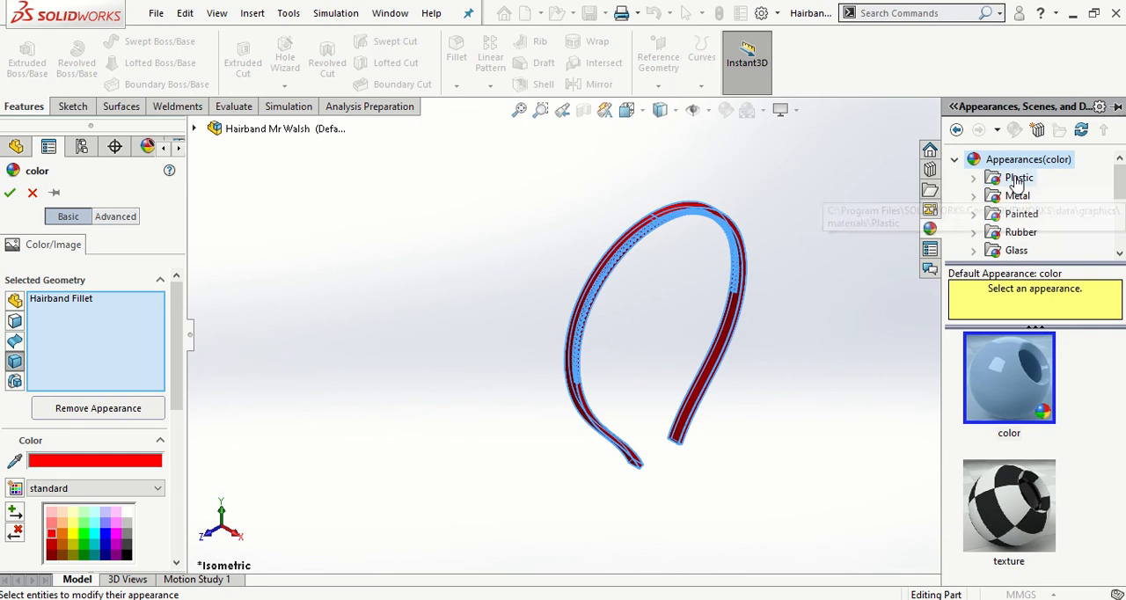
{"action": "left_click", "coordinate": [974, 180]}
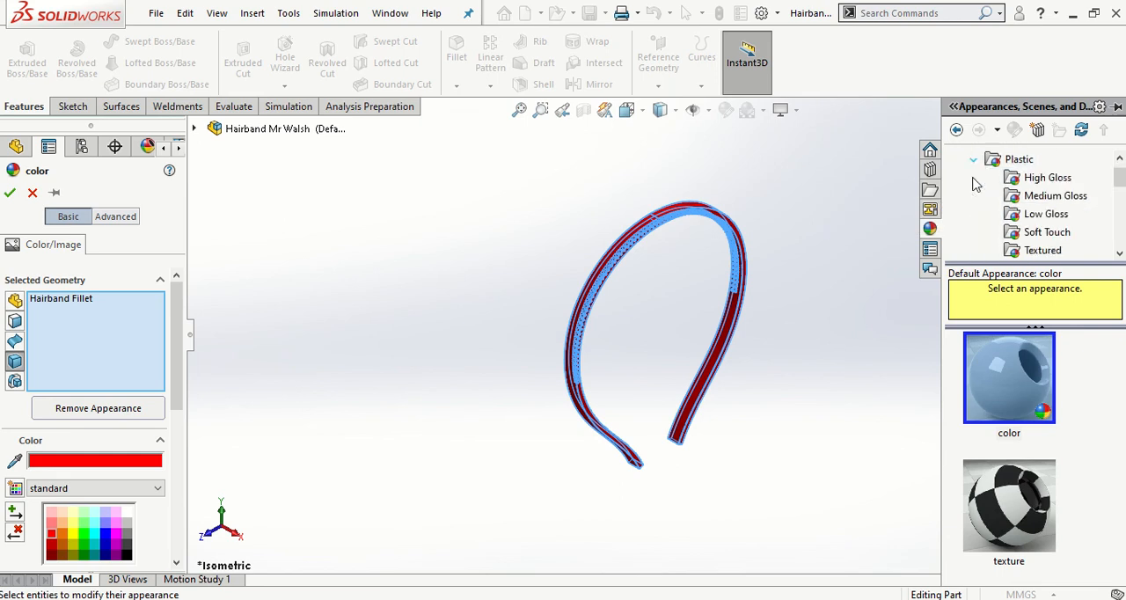
{"action": "left_click", "coordinate": [1037, 178]}
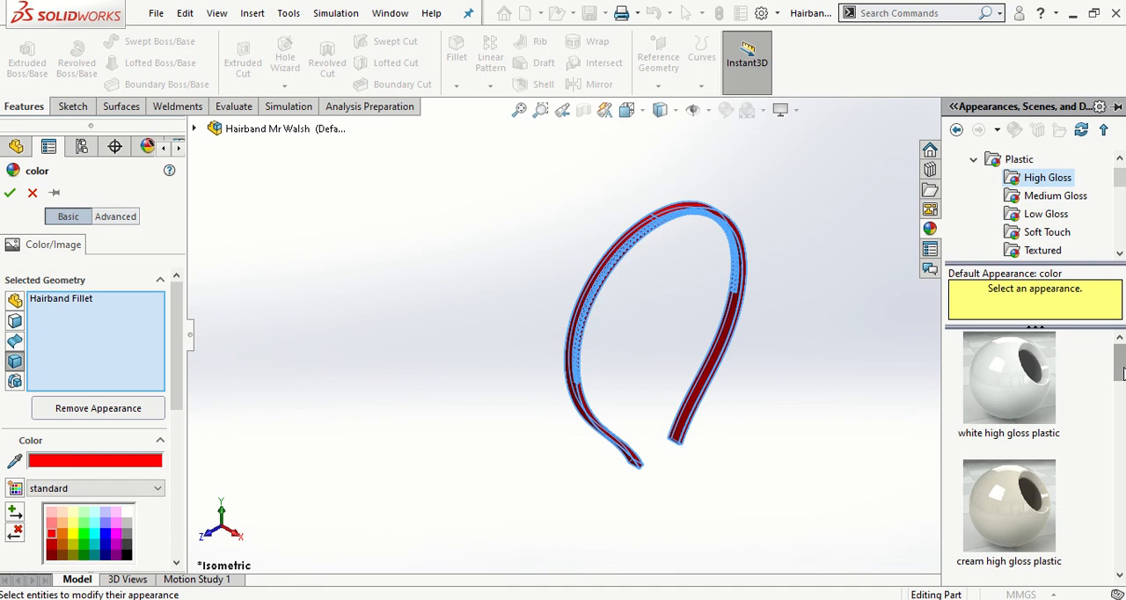
- Apply the yellow high gloss plastic appearance to the hairband body and save the part
{"action": "left_click_drag", "start_coordinate": [1119, 365], "coordinate": [1119, 530]}
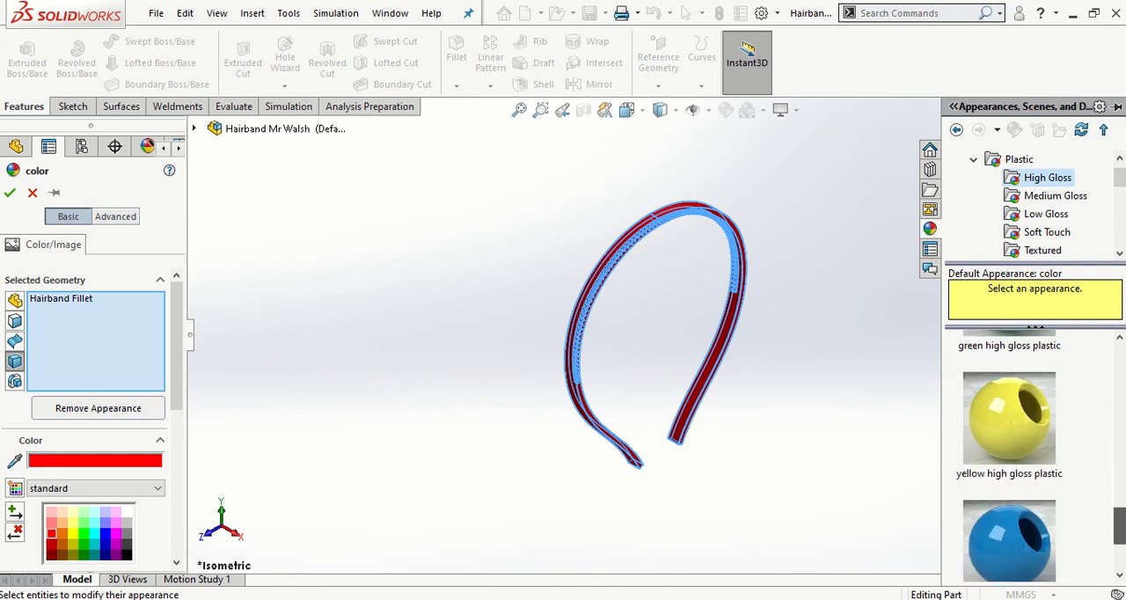
{"action": "left_click", "coordinate": [1006, 449]}
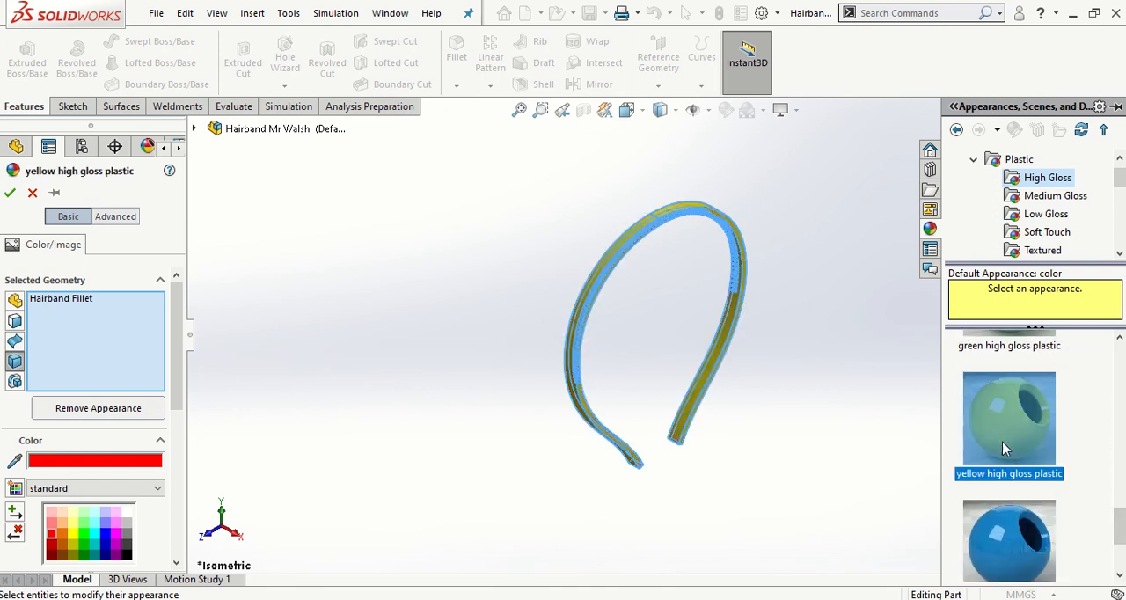
{"action": "mouse_move", "coordinate": [1025, 447]}
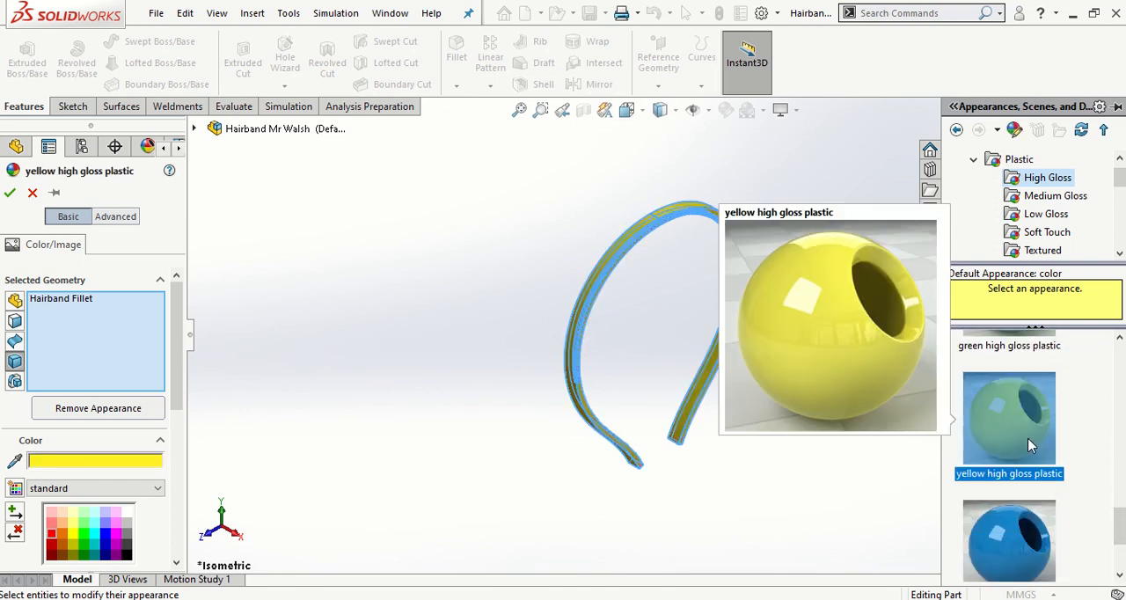
{"action": "left_click_drag", "start_coordinate": [1031, 446], "coordinate": [643, 231]}
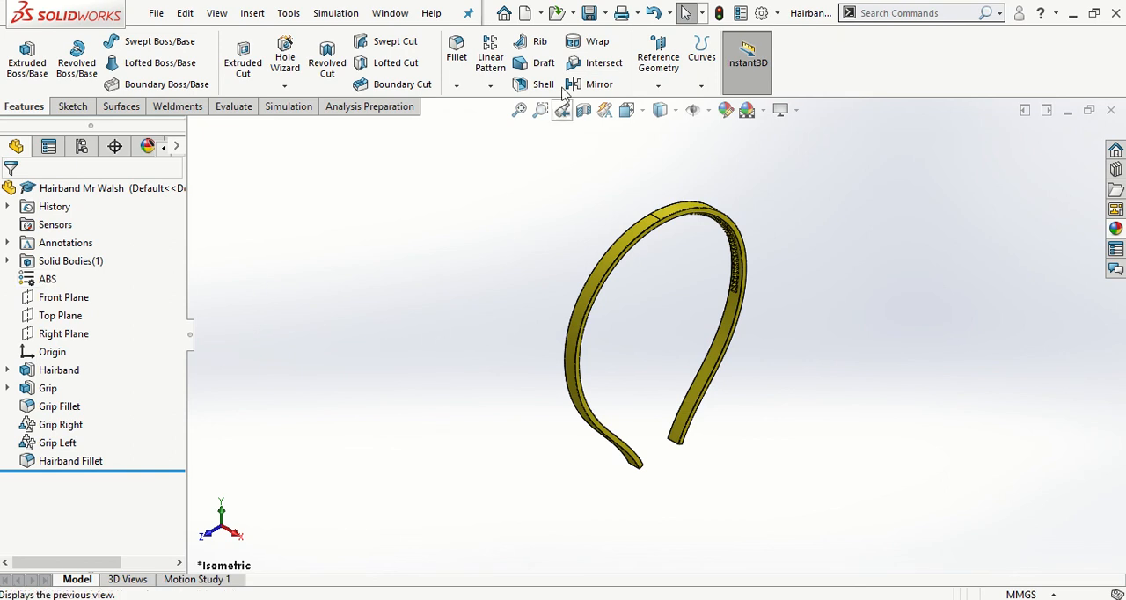
{"action": "left_click", "coordinate": [591, 14]}
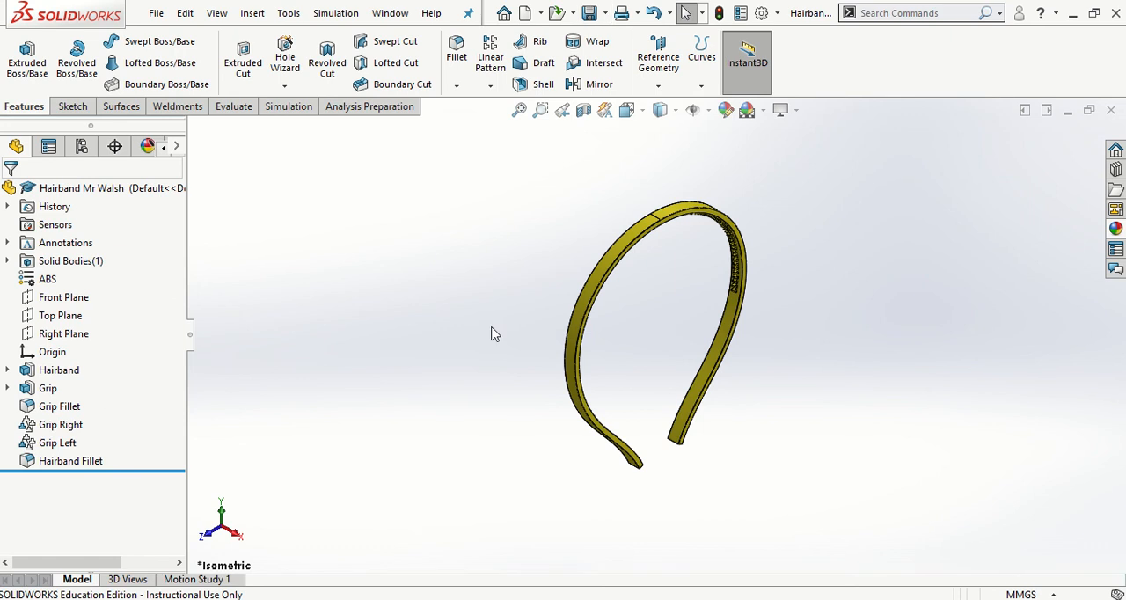
{"action": "mouse_move", "coordinate": [563, 6]}
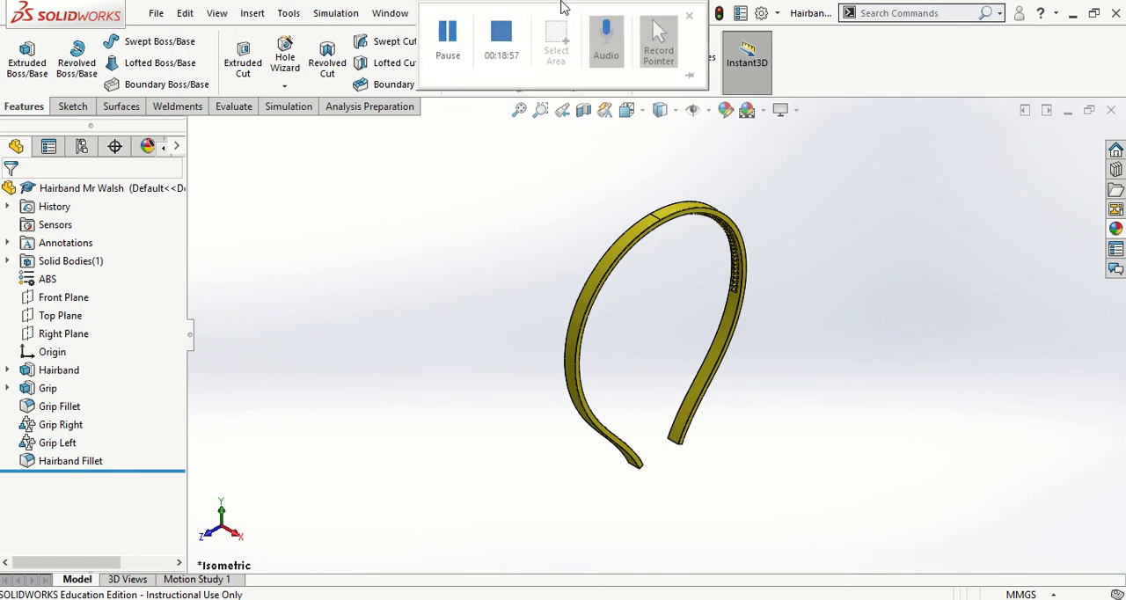